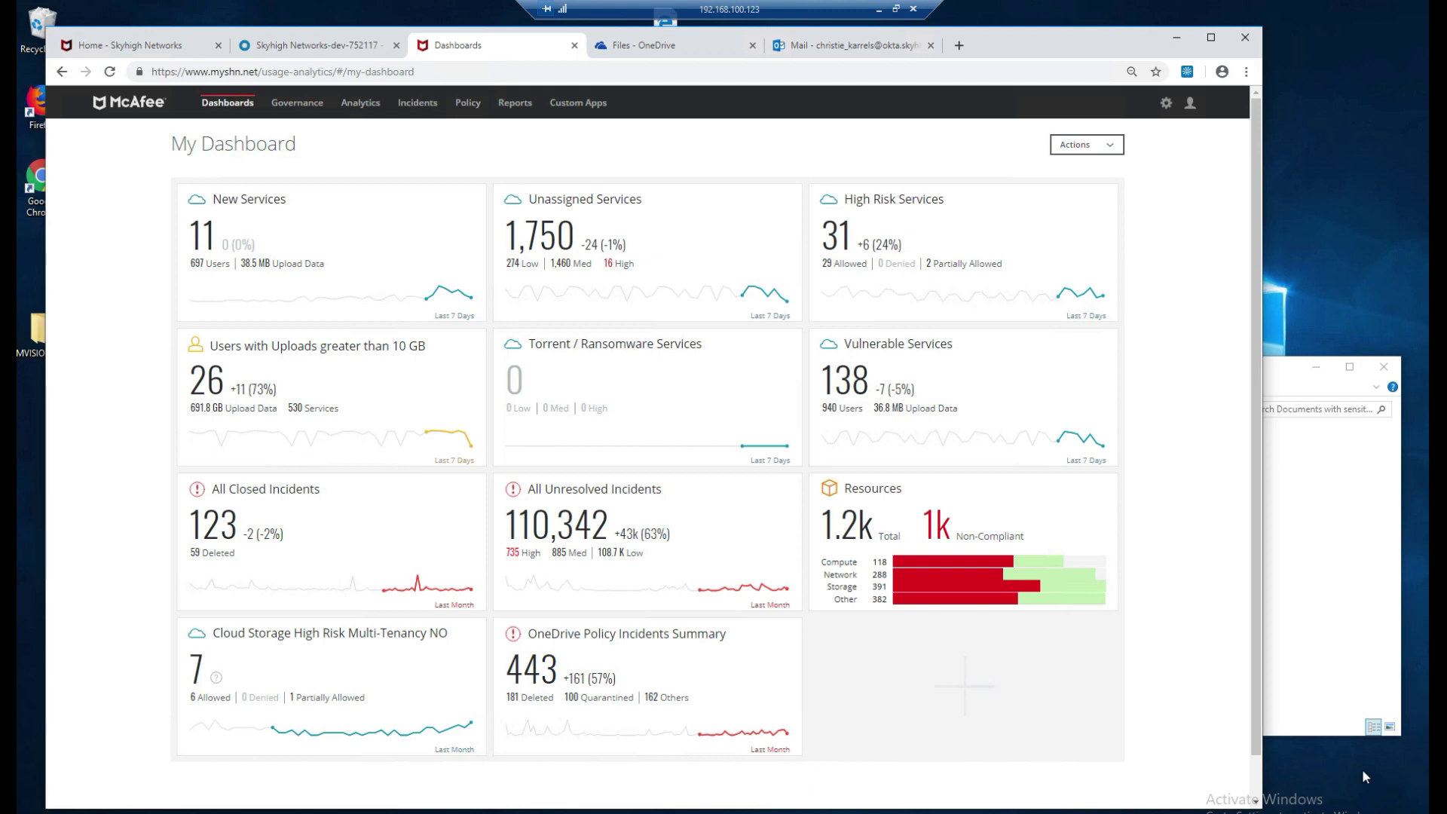
# Upload the 10 Unique CCNs in the Wild-CJK file into OneDrive Files and check its progress.
pyautogui.click(666, 51)
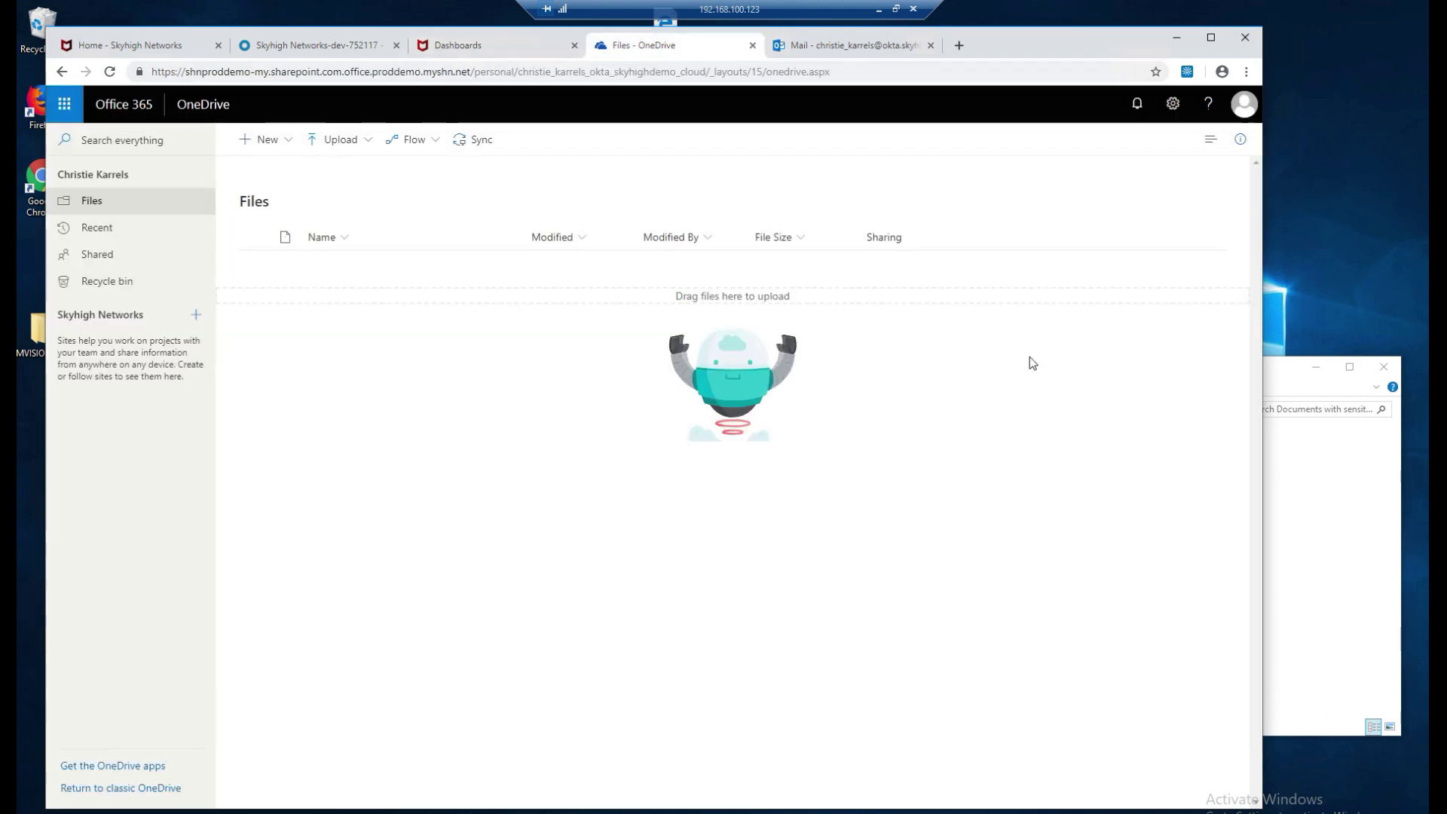
pyautogui.click(1304, 548)
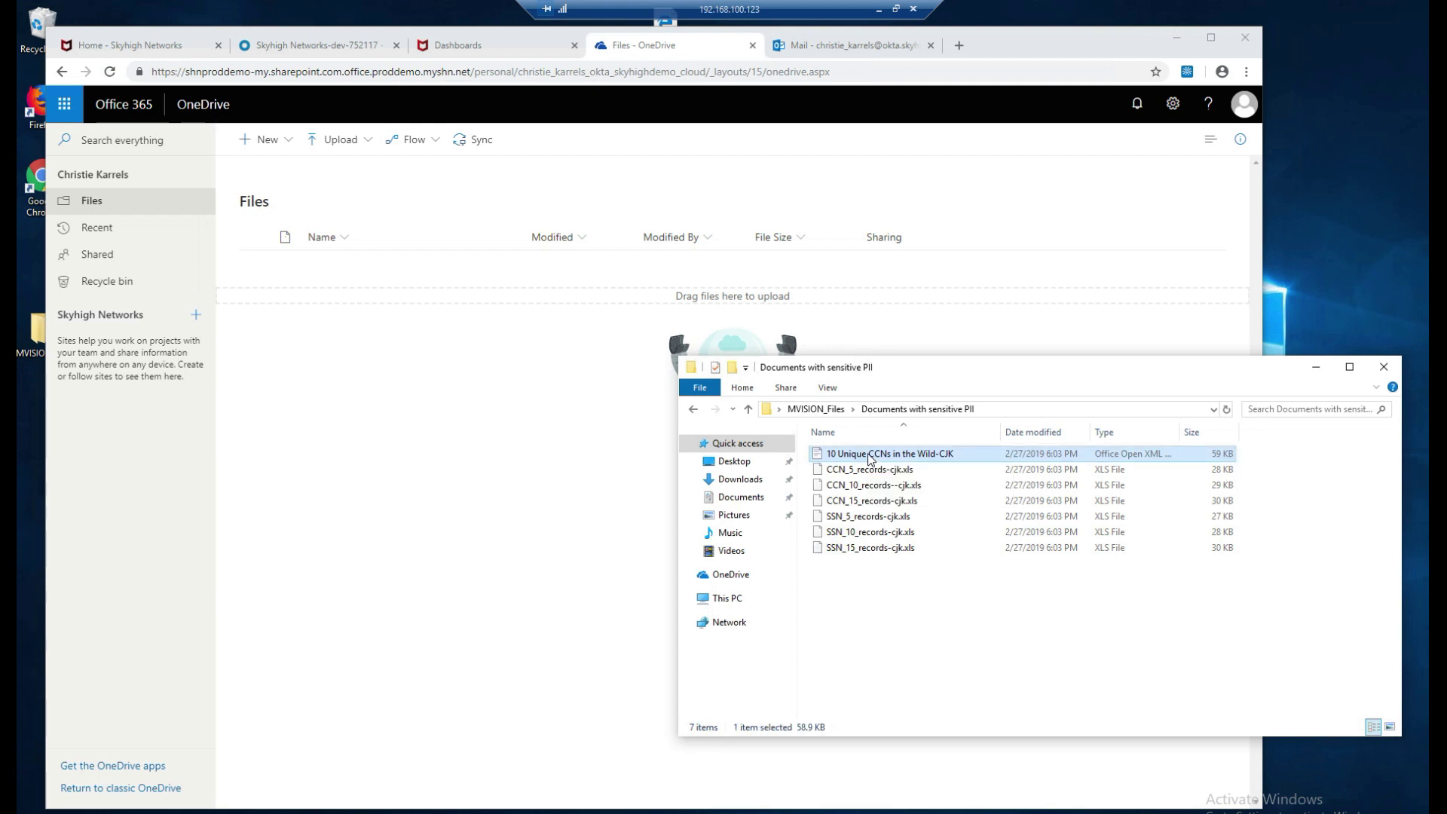
pyautogui.moveTo(871, 457); pyautogui.dragTo(462, 424)
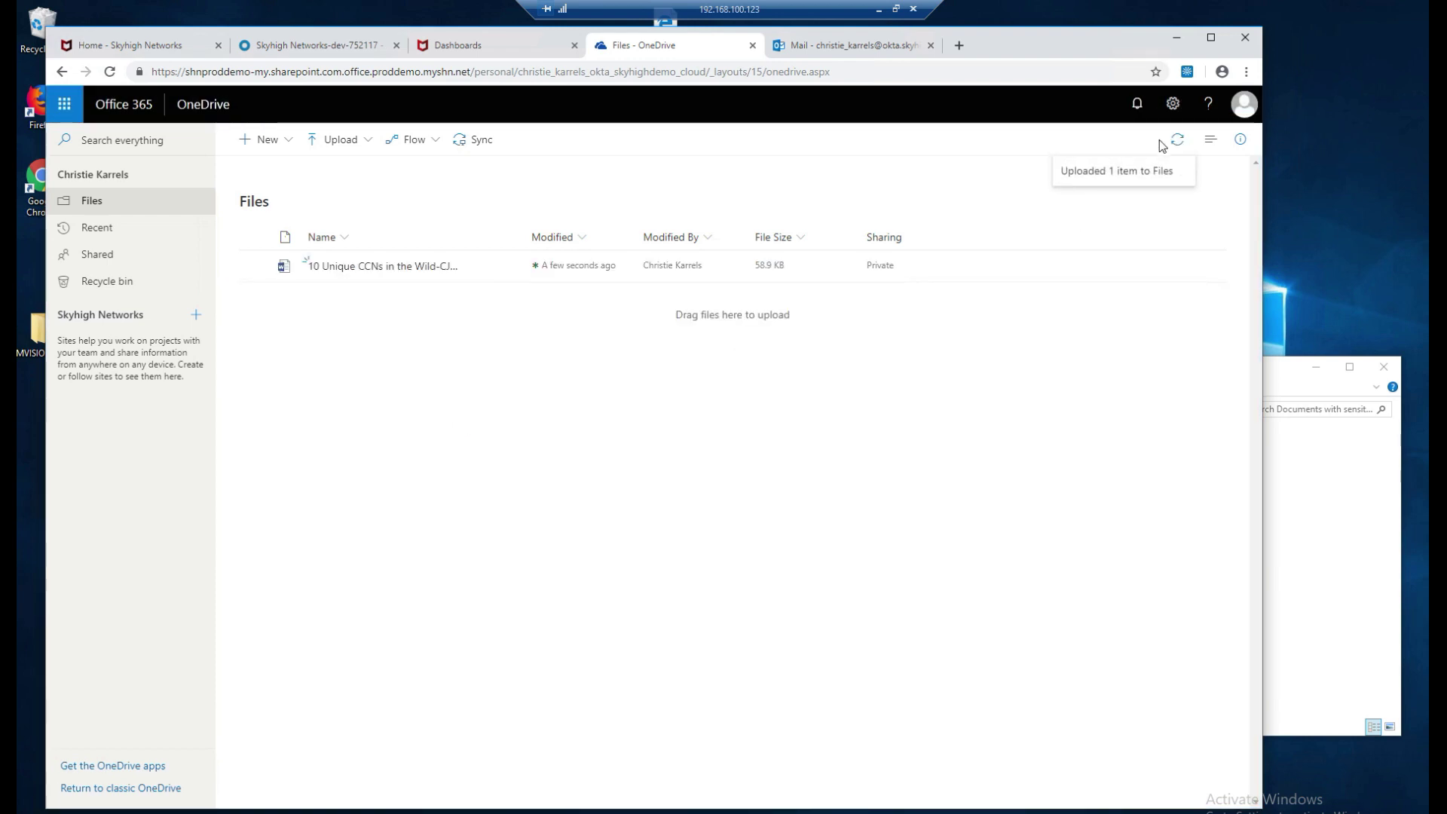
pyautogui.click(1176, 142)
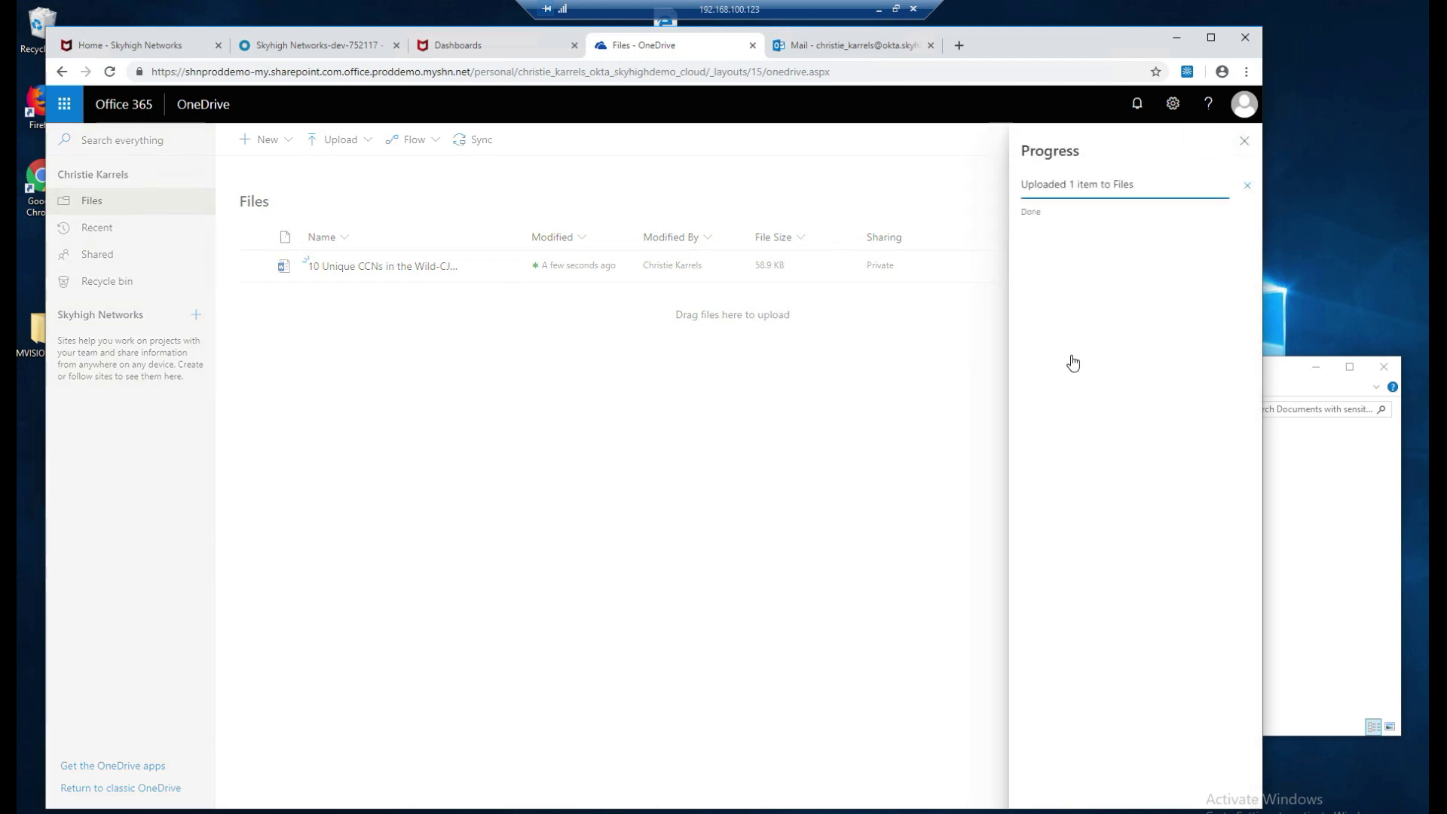
pyautogui.click(1244, 141)
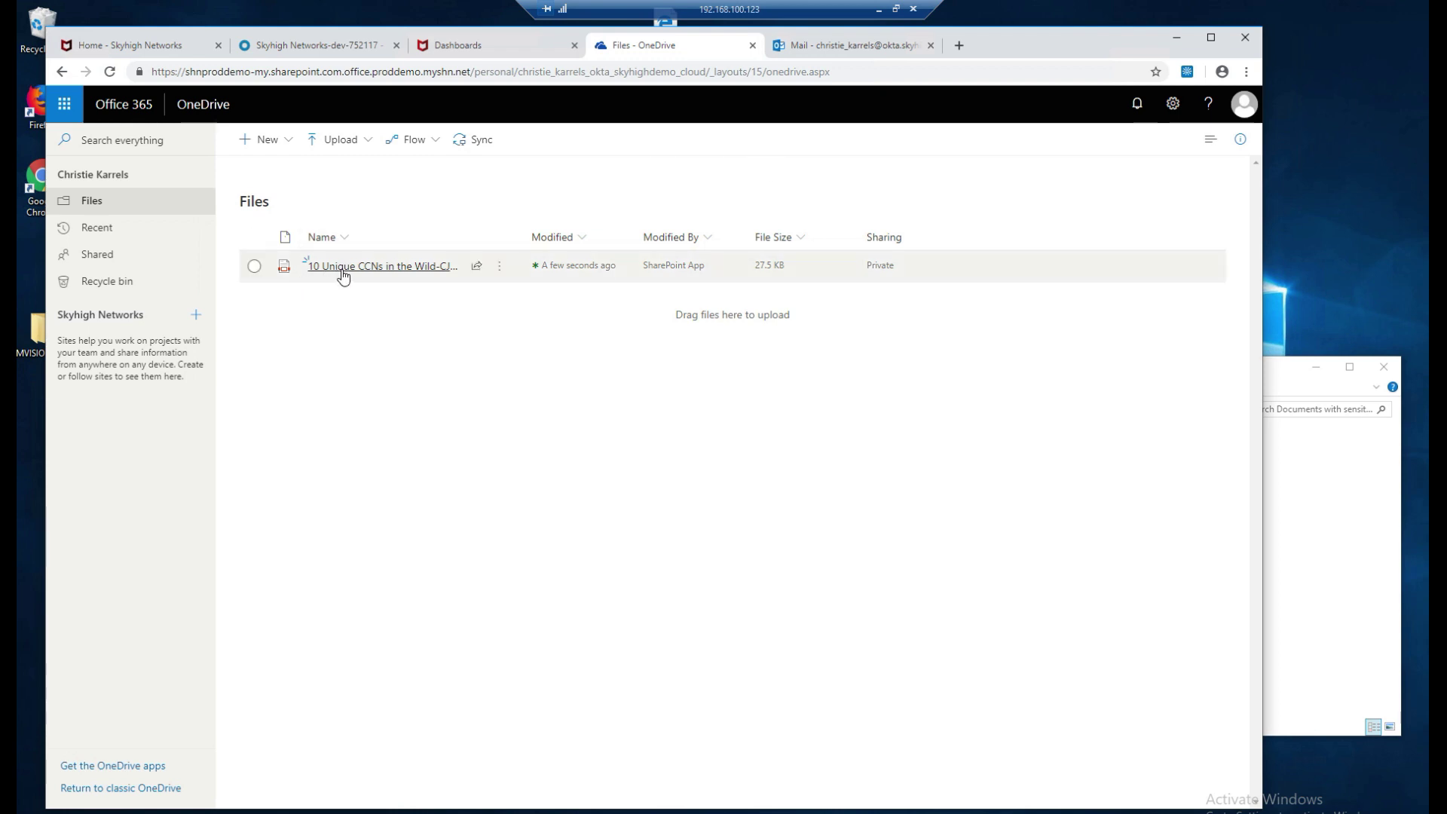
# Open the uploaded file to confirm it became a 27.5 KB McAfee quarantine notice PDF.
pyautogui.moveTo(344, 273)
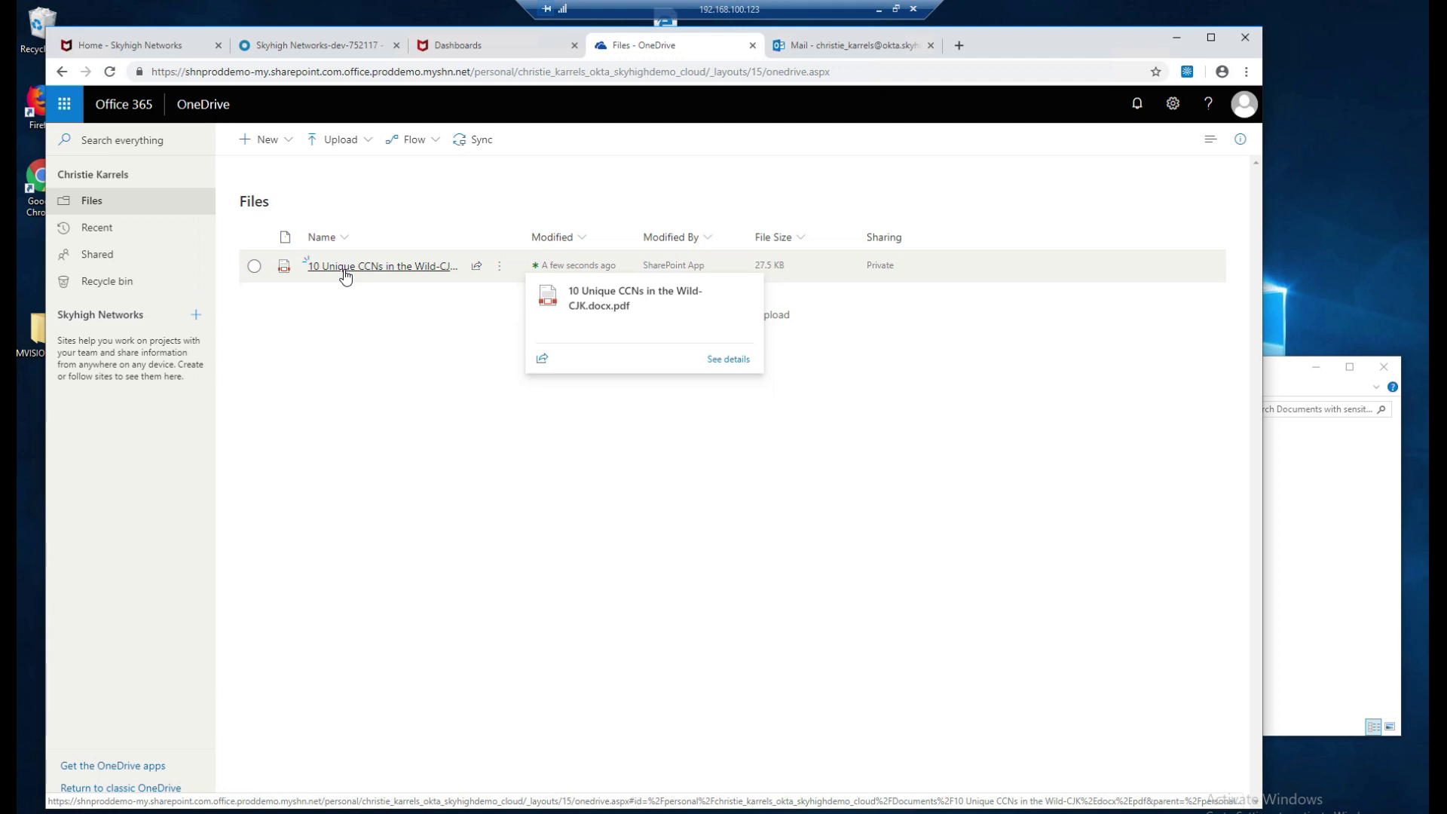
pyautogui.click(344, 268)
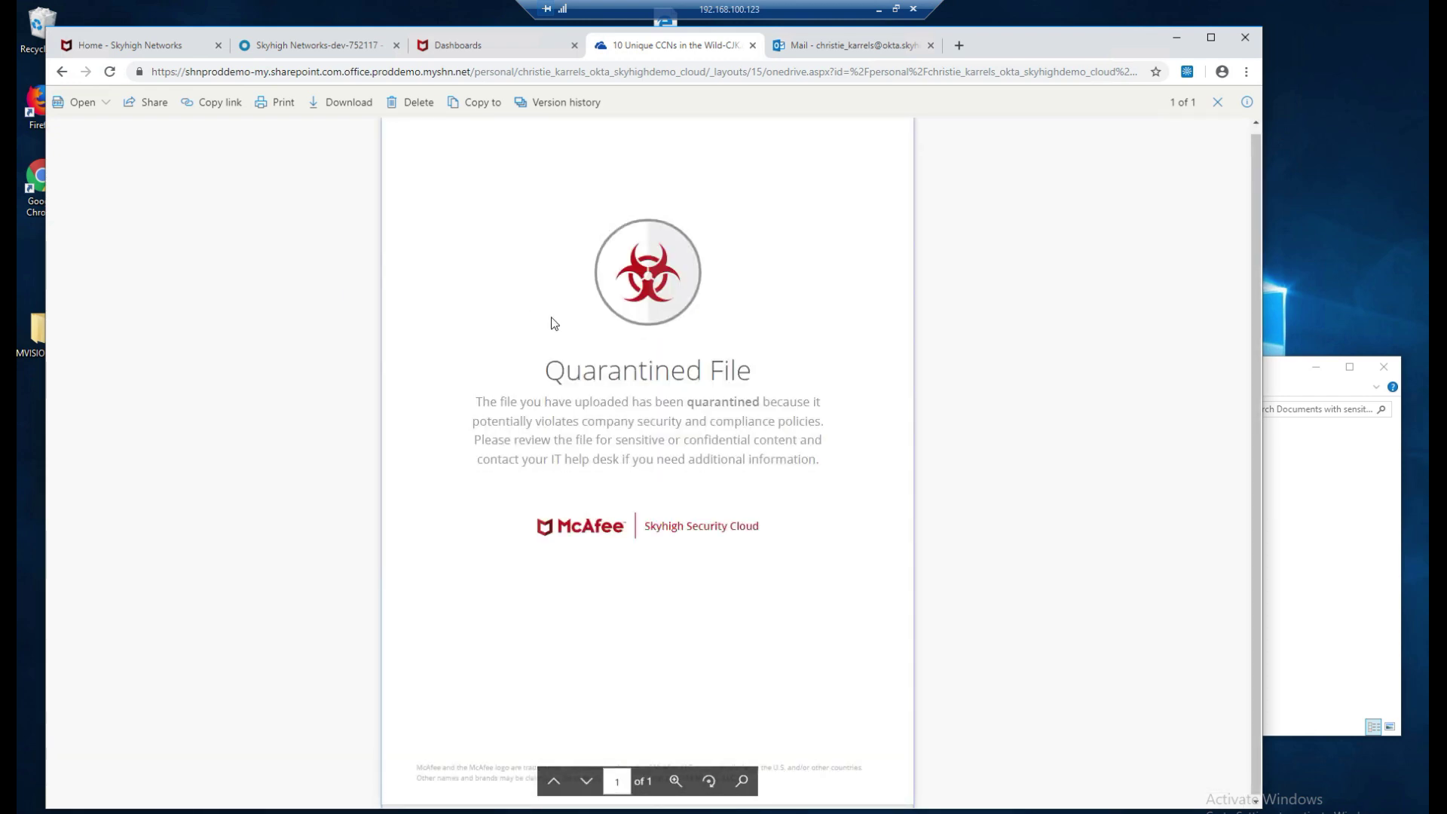
pyautogui.click(1217, 106)
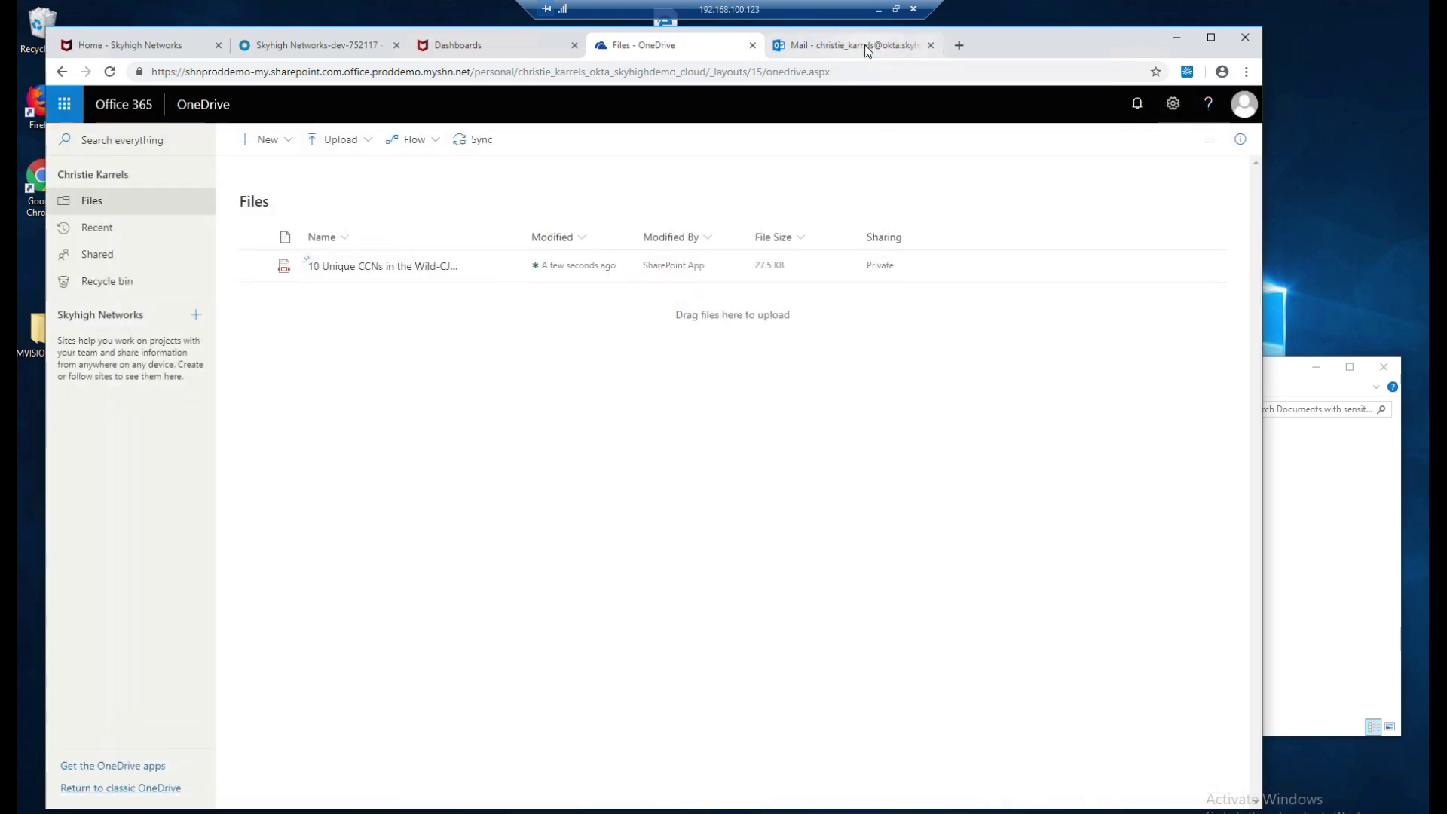
pyautogui.click(866, 45)
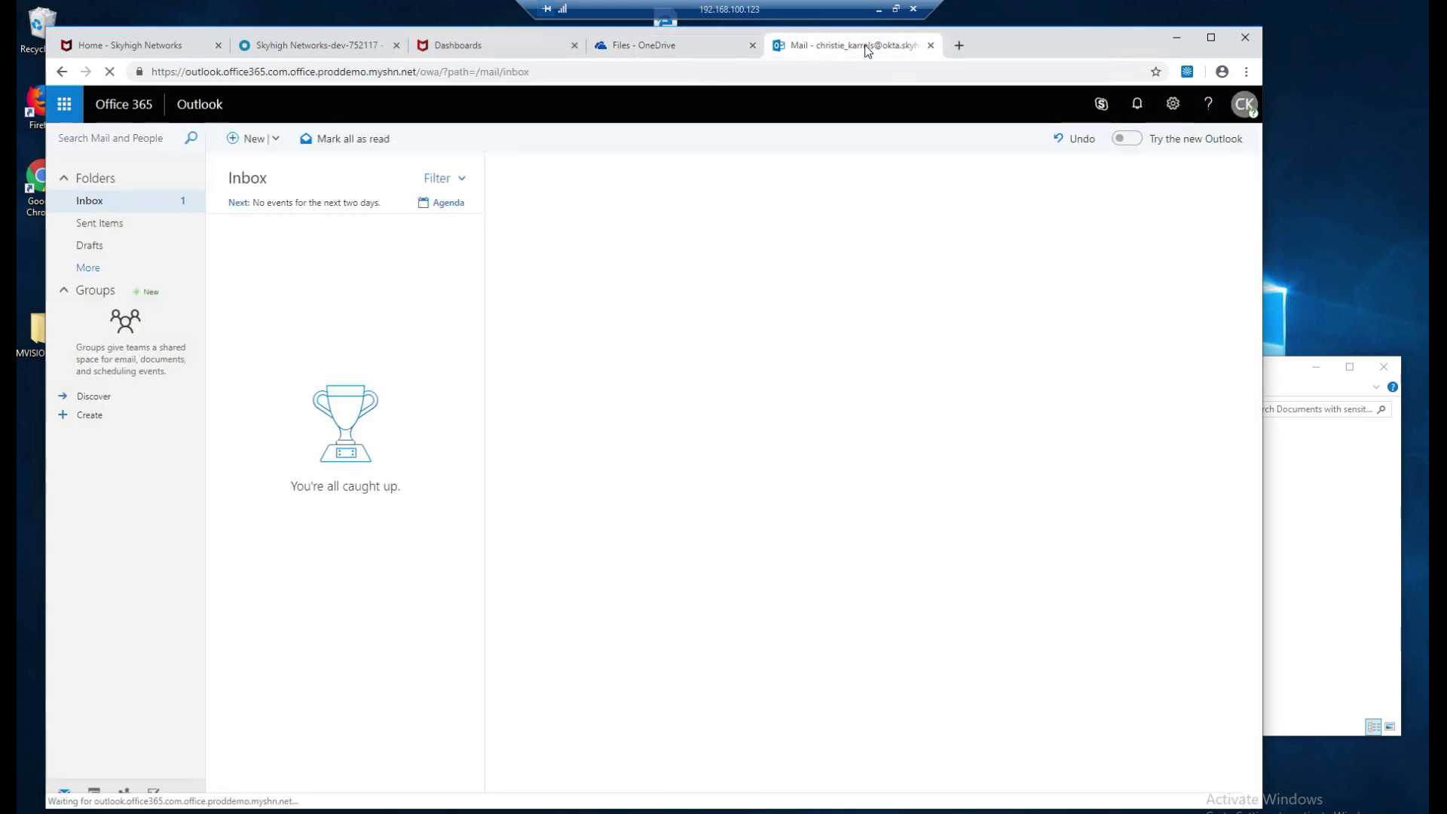
# Read the Quarantine notification email in the Outlook inbox about the uploaded CCN file.
pyautogui.click(98, 201)
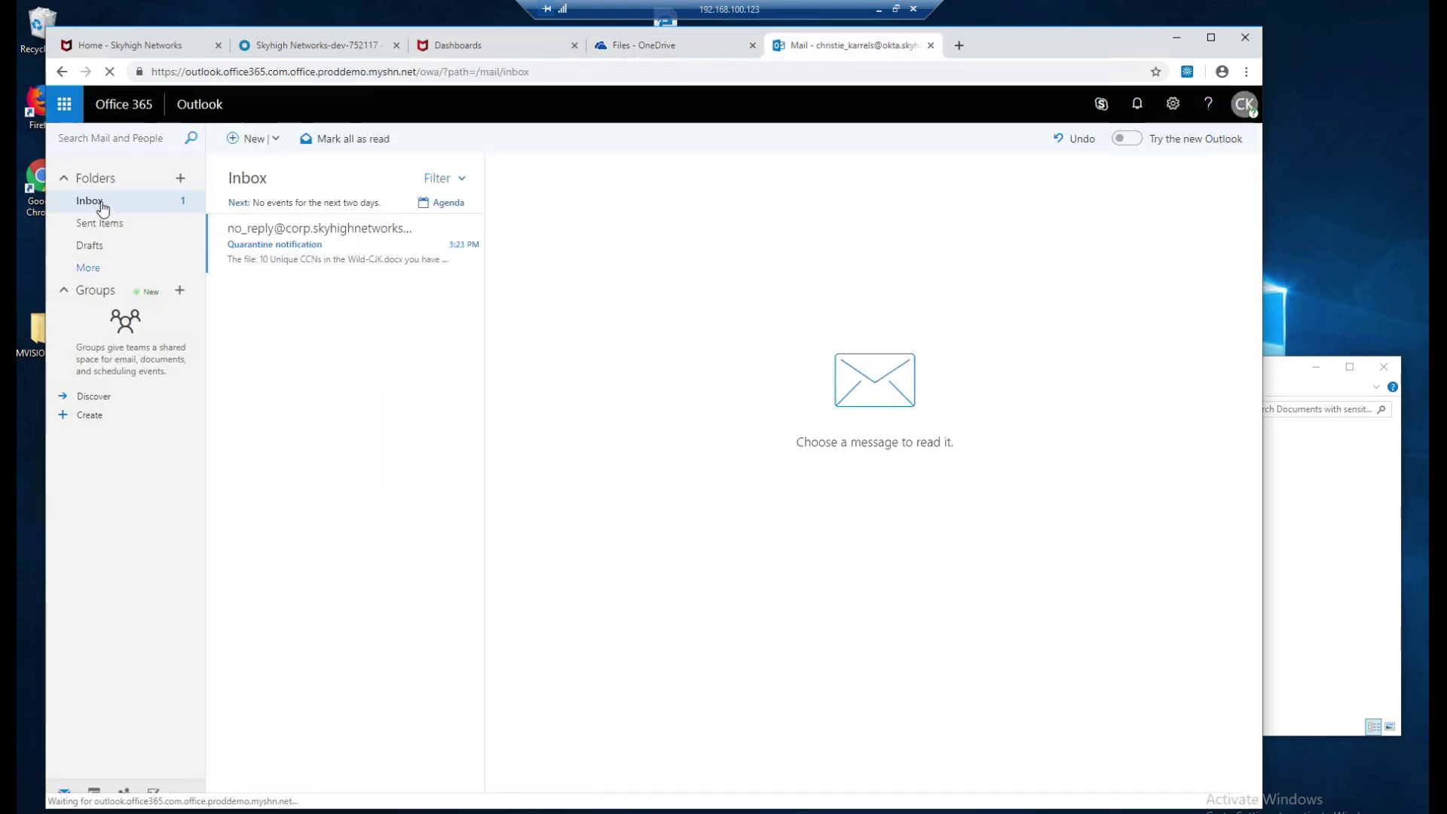
pyautogui.click(369, 244)
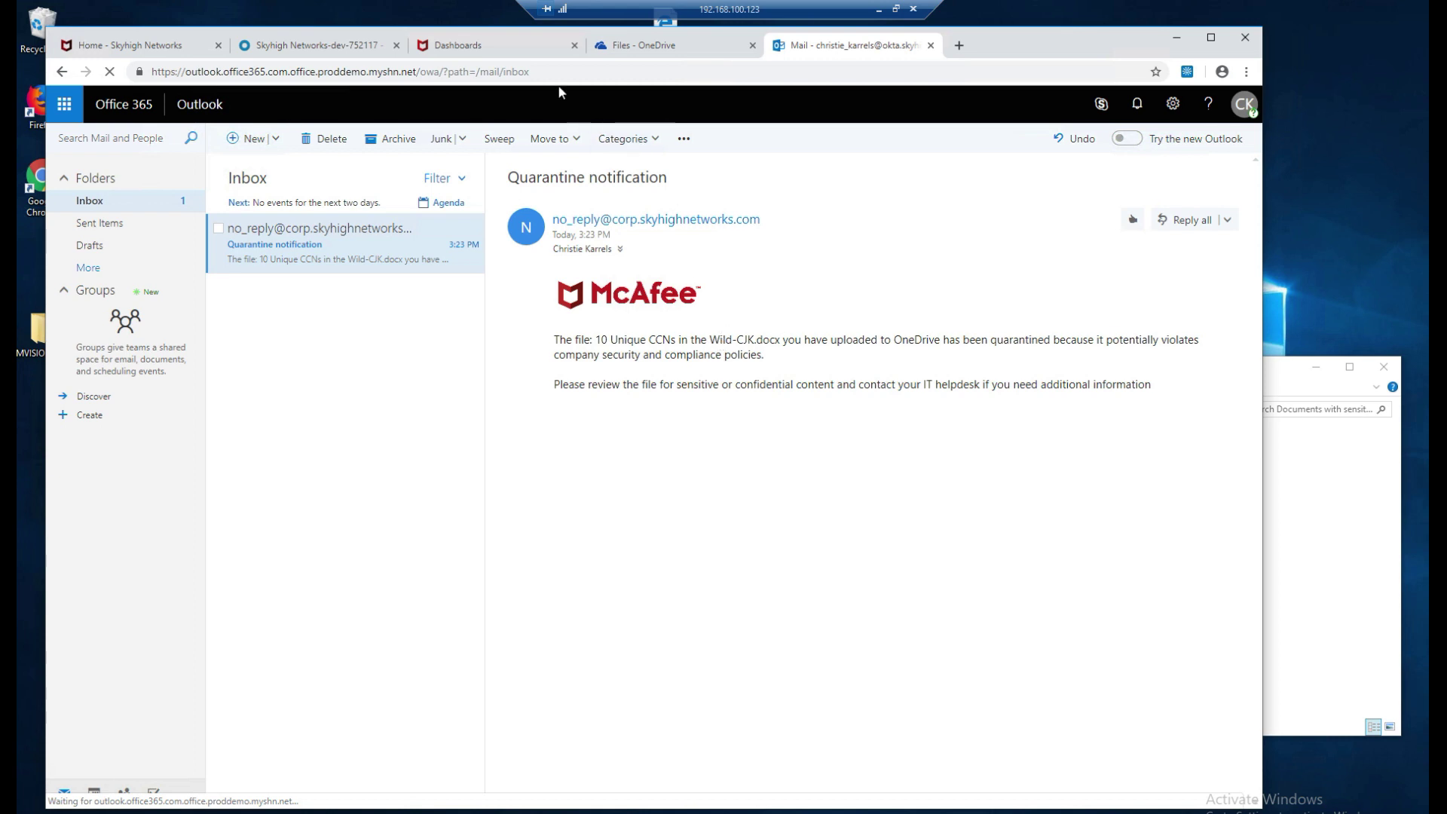
pyautogui.click(508, 47)
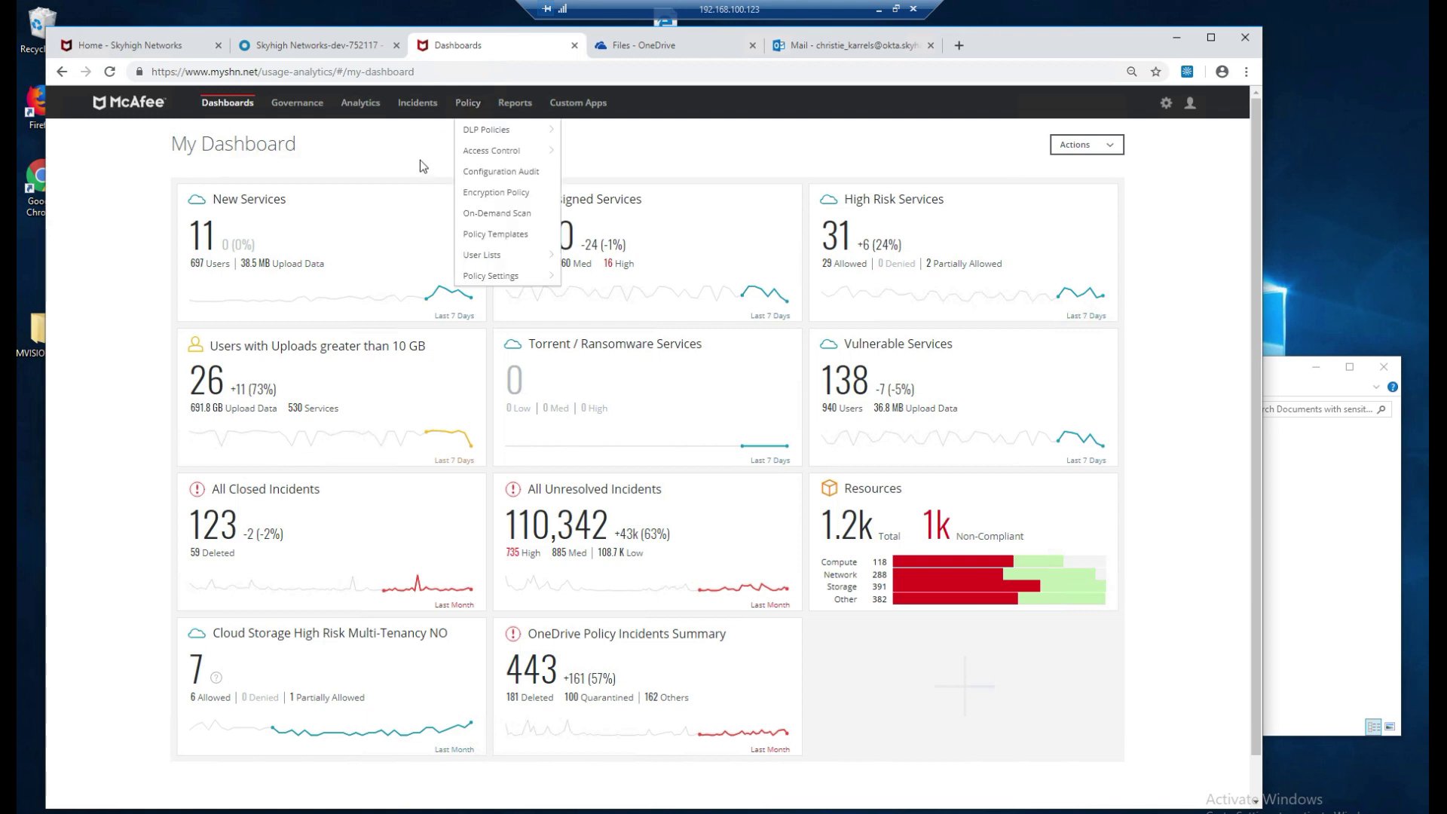
# Open Policy Incidents and view details of the 10 Unique CCNs in the Wild-CJK.docx incident.
pyautogui.moveTo(467, 119)
pyautogui.moveTo(419, 111)
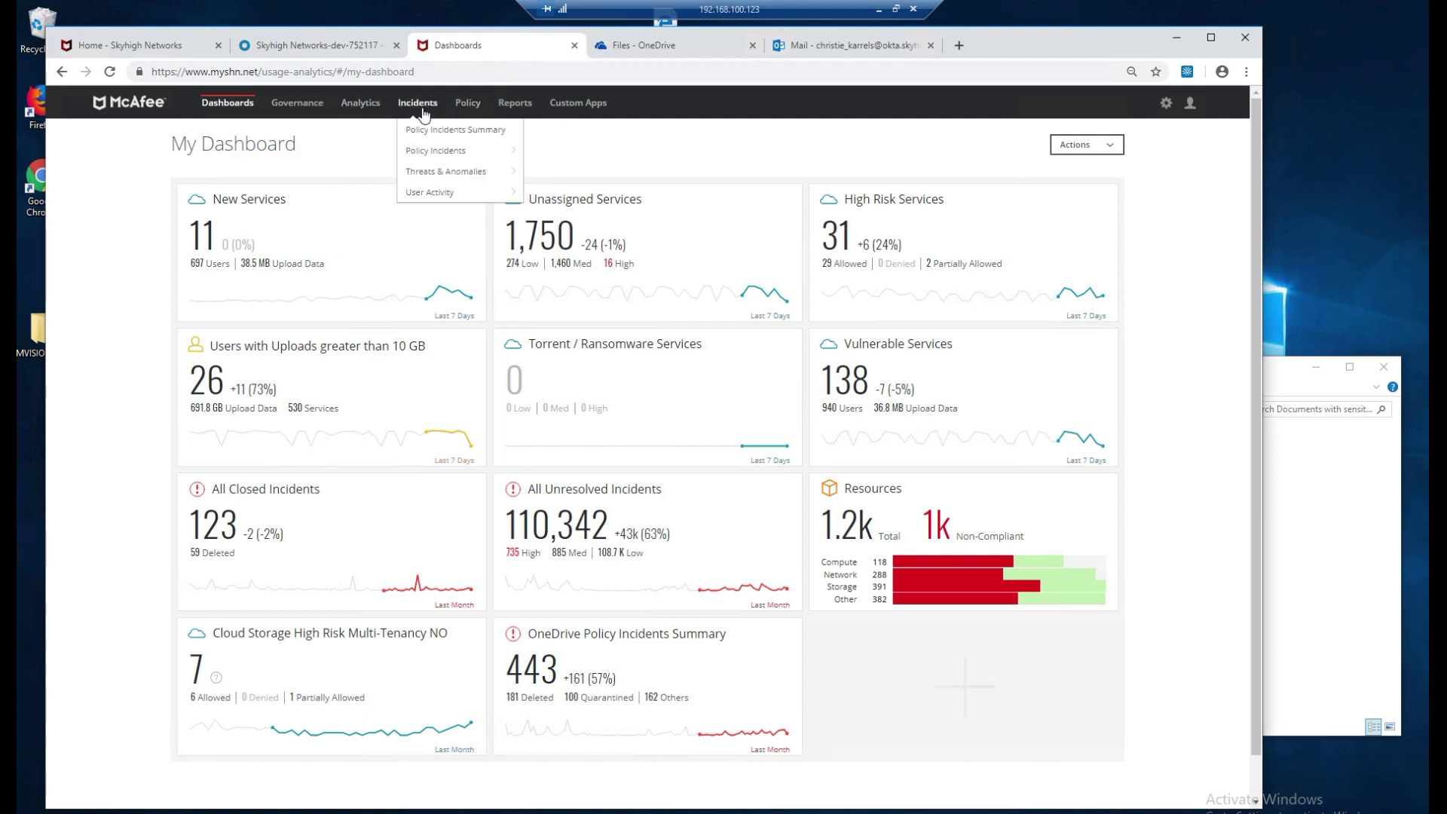
pyautogui.moveTo(422, 153)
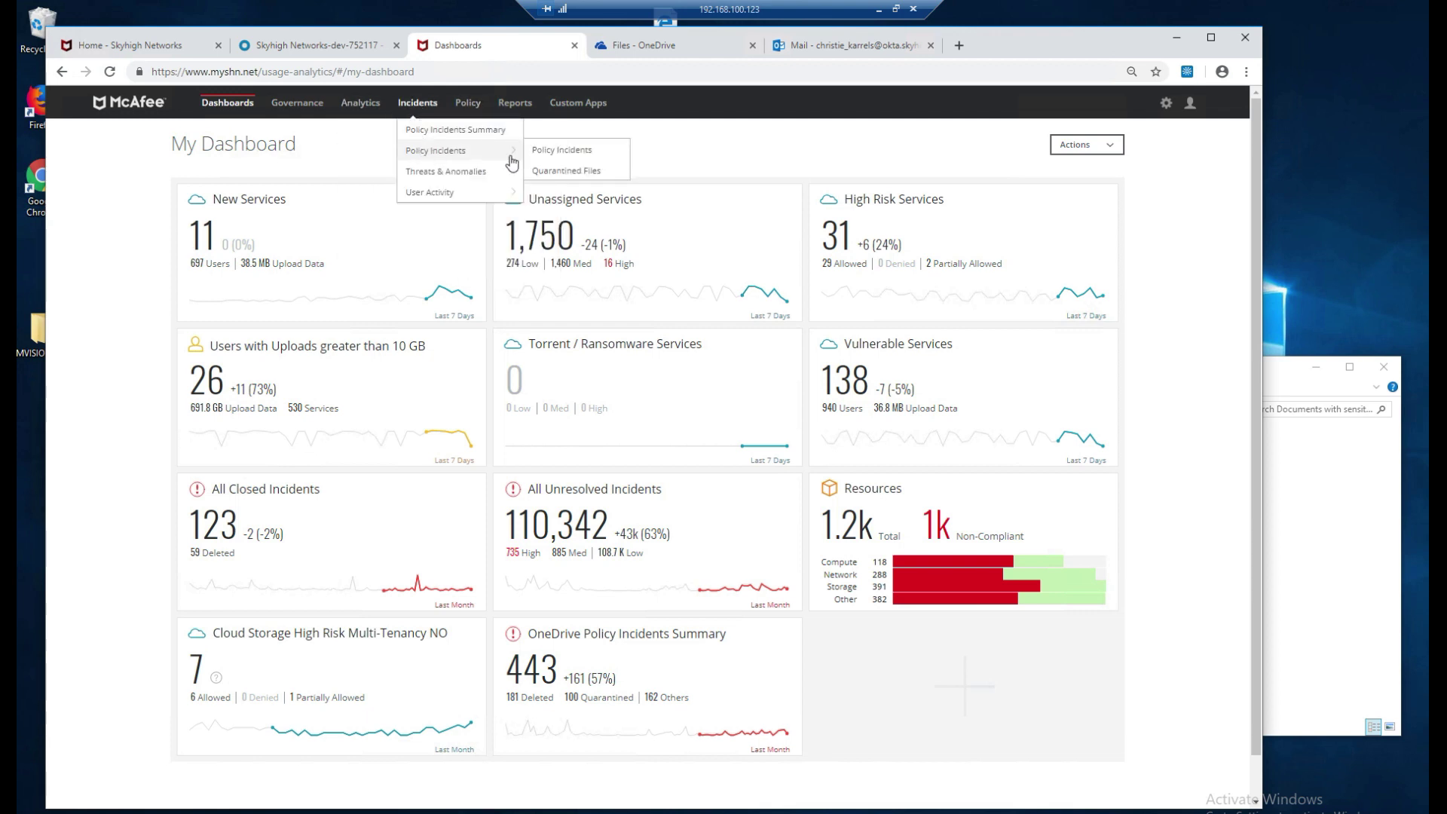
pyautogui.click(553, 156)
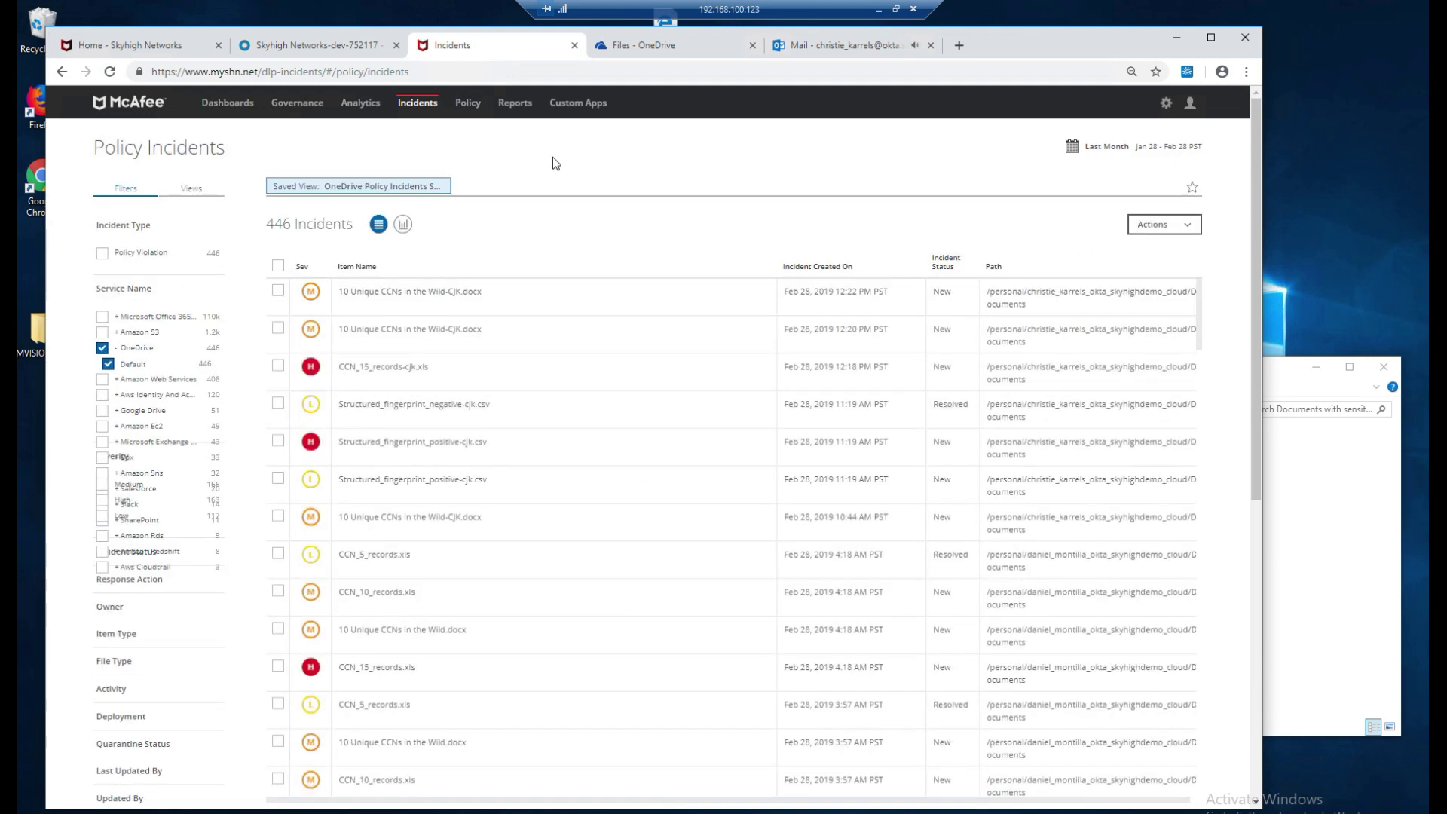
pyautogui.click(440, 302)
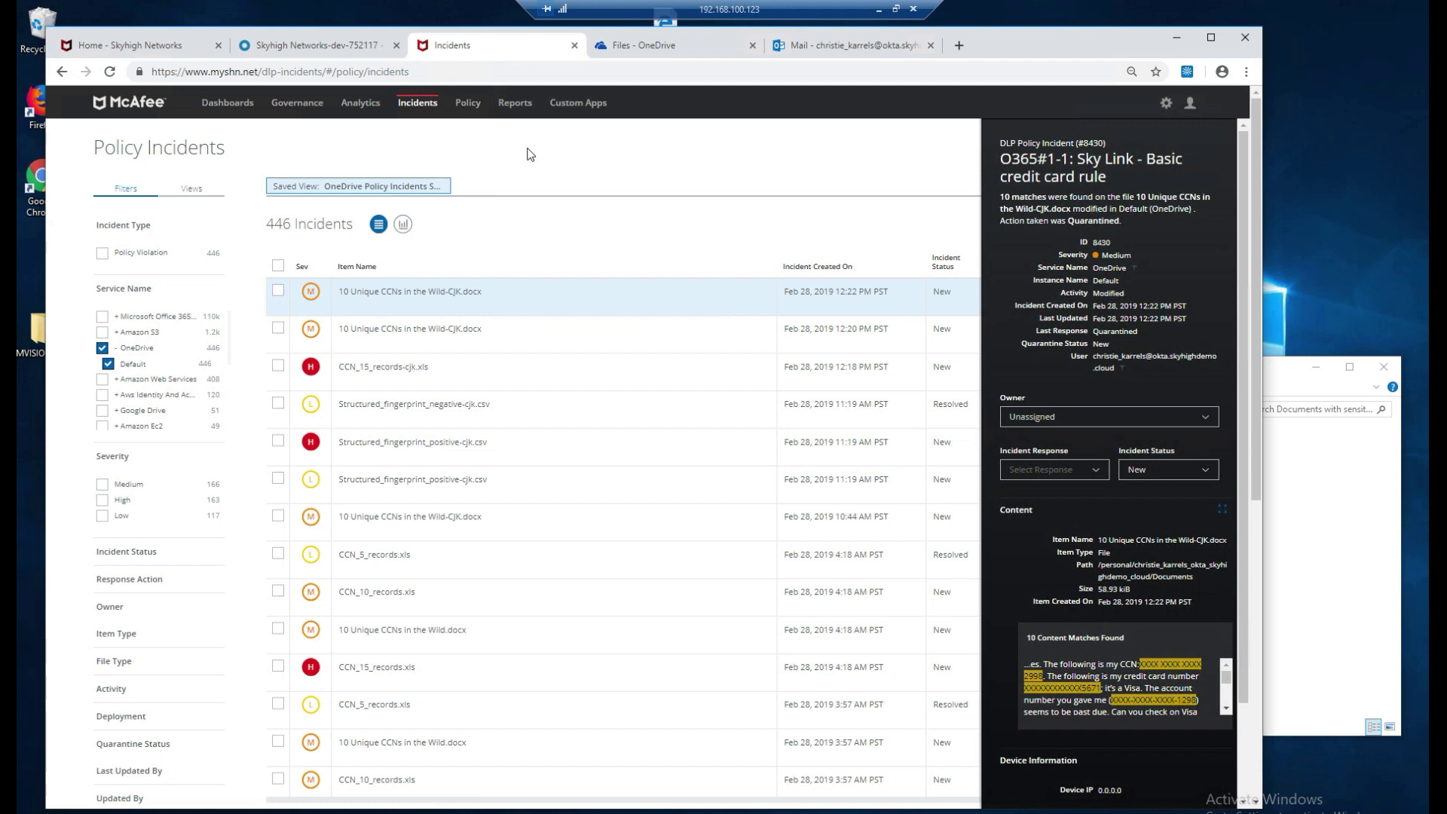
pyautogui.moveTo(467, 103)
pyautogui.moveTo(473, 130)
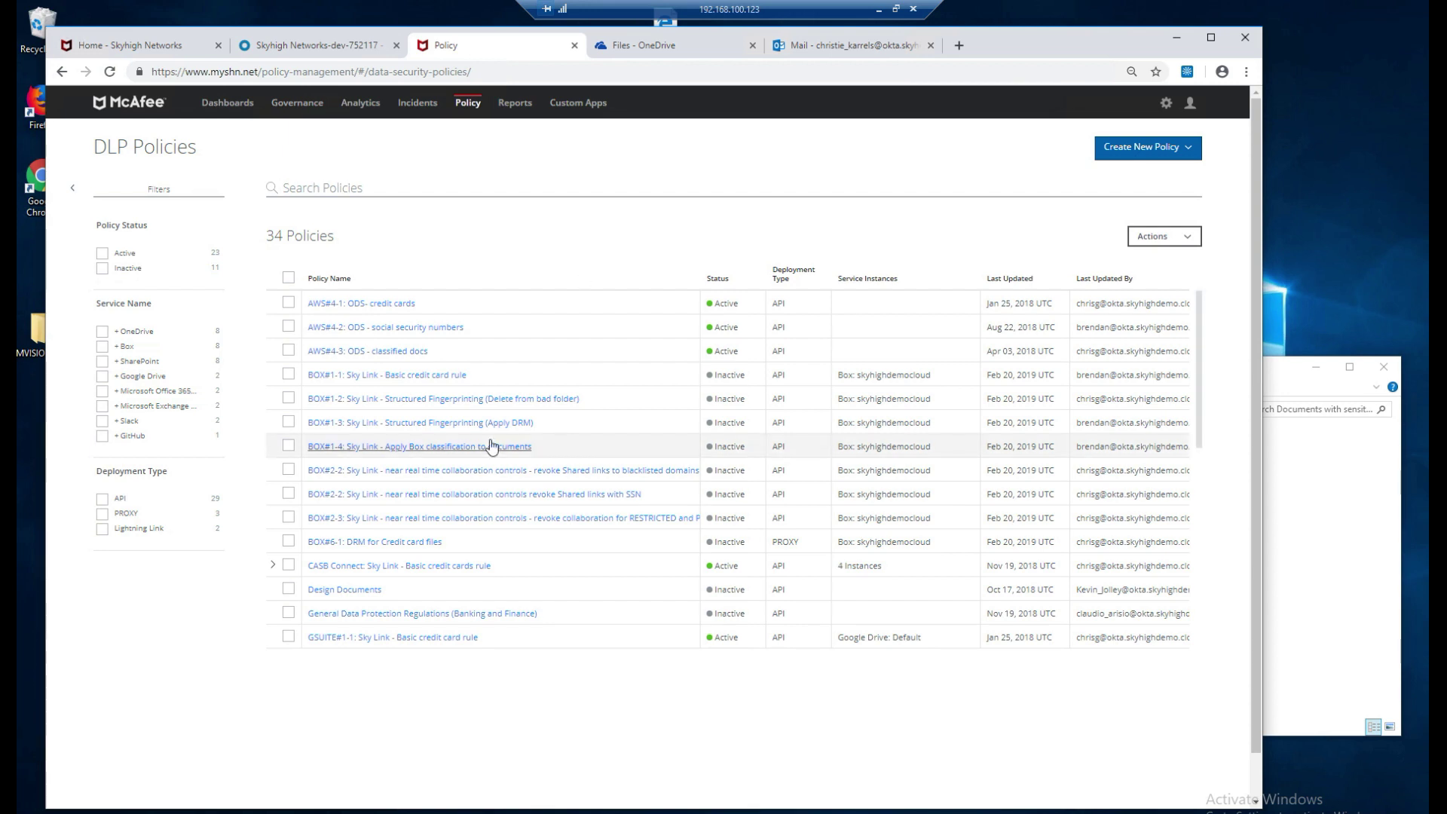
pyautogui.scroll(-5, 491, 446)
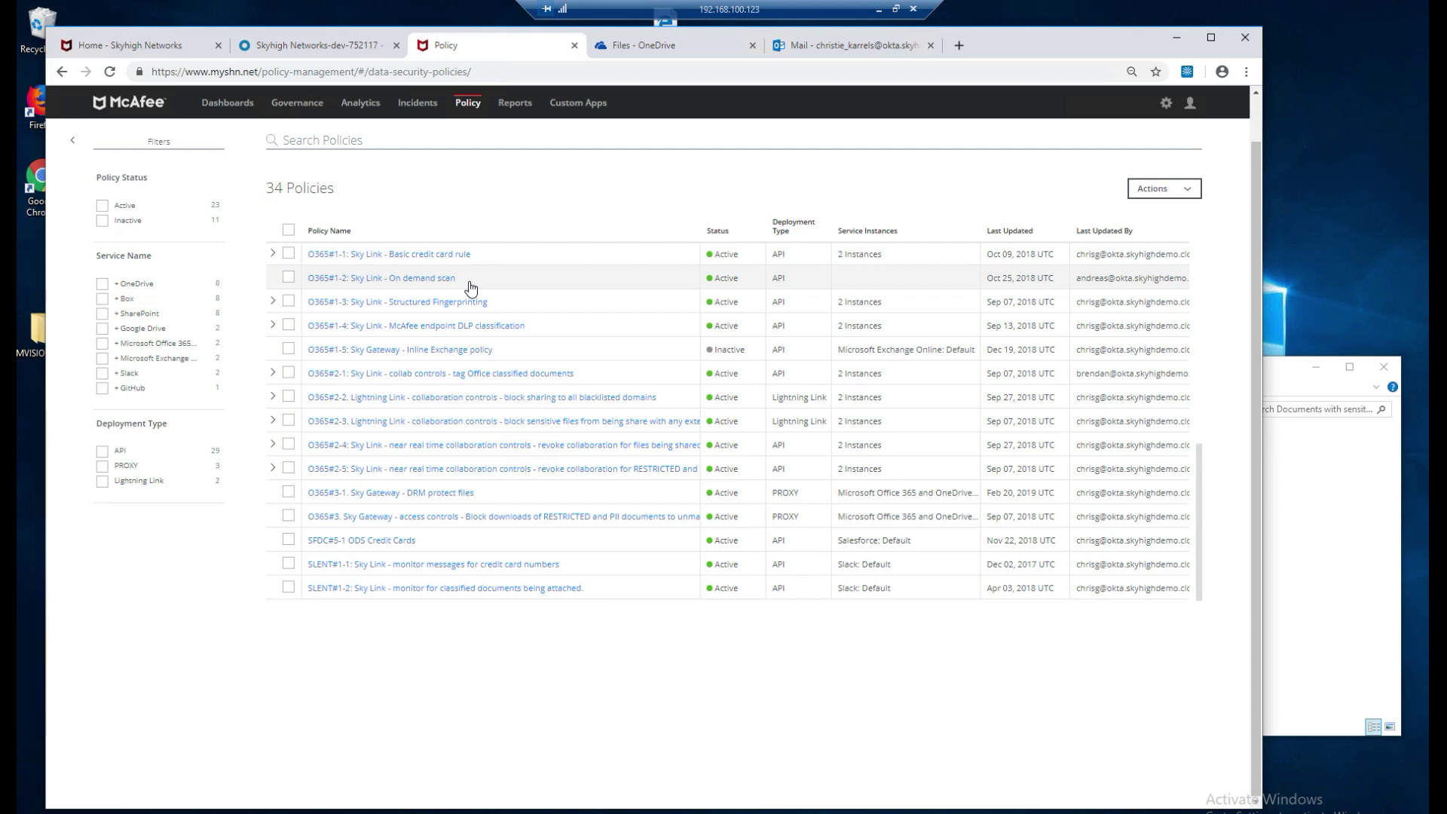
pyautogui.click(1177, 39)
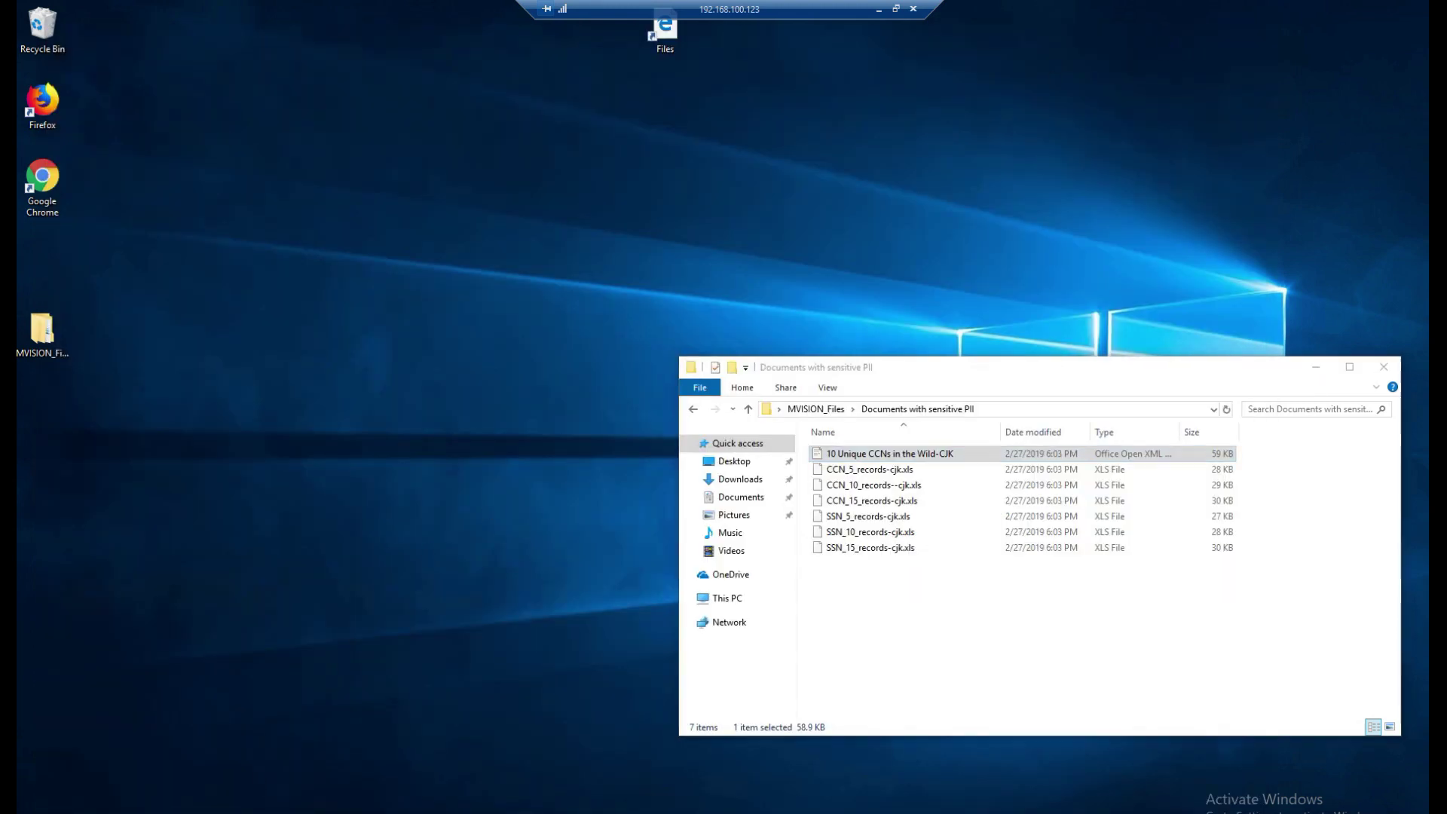
# Open OneDrive's On Demand Scan folder and view CustomersForProcessing_25_records.xls in Excel Online.
pyautogui.hotkey('alt', 'Tab')
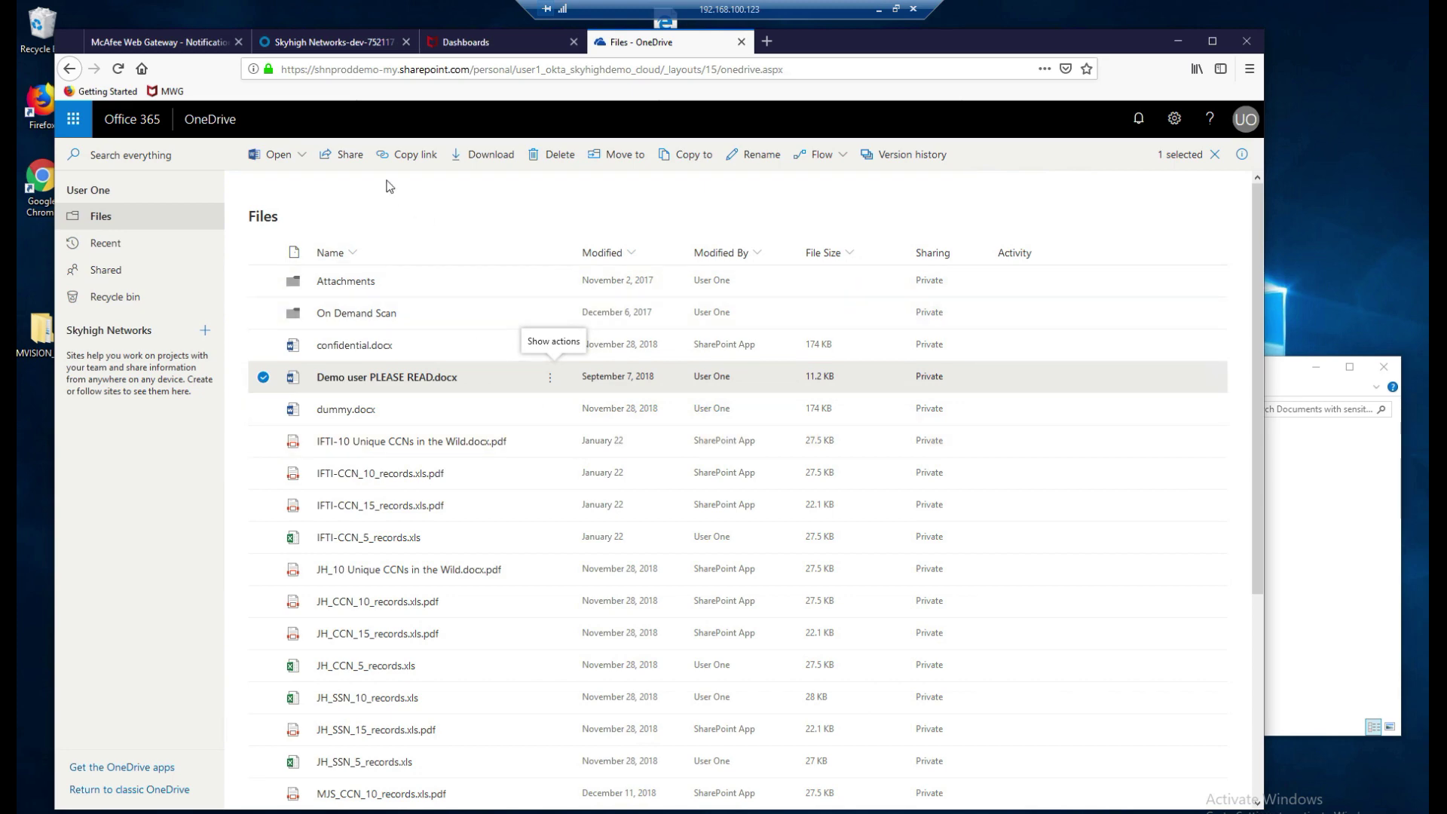
pyautogui.click(528, 52)
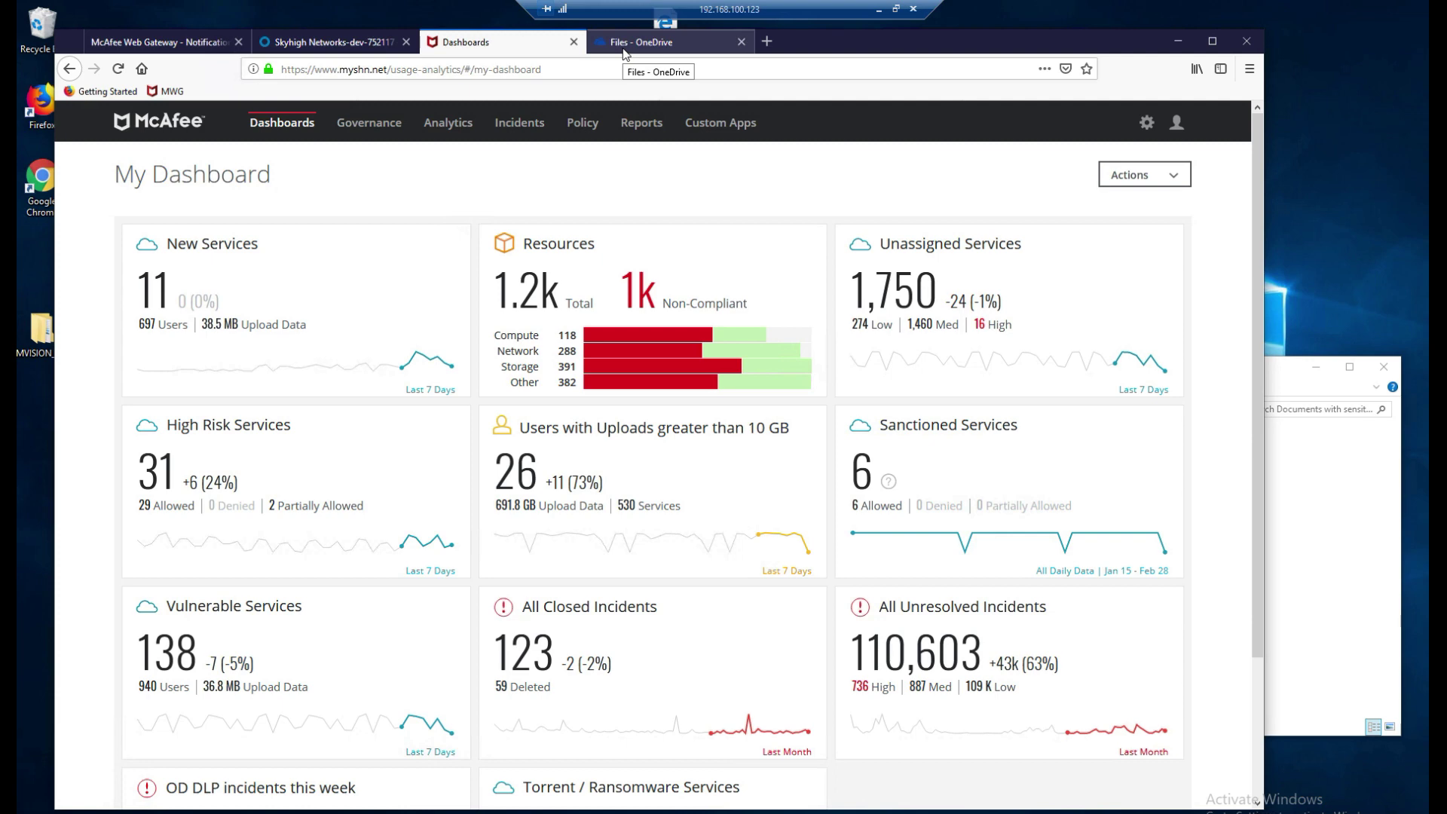
pyautogui.click(624, 47)
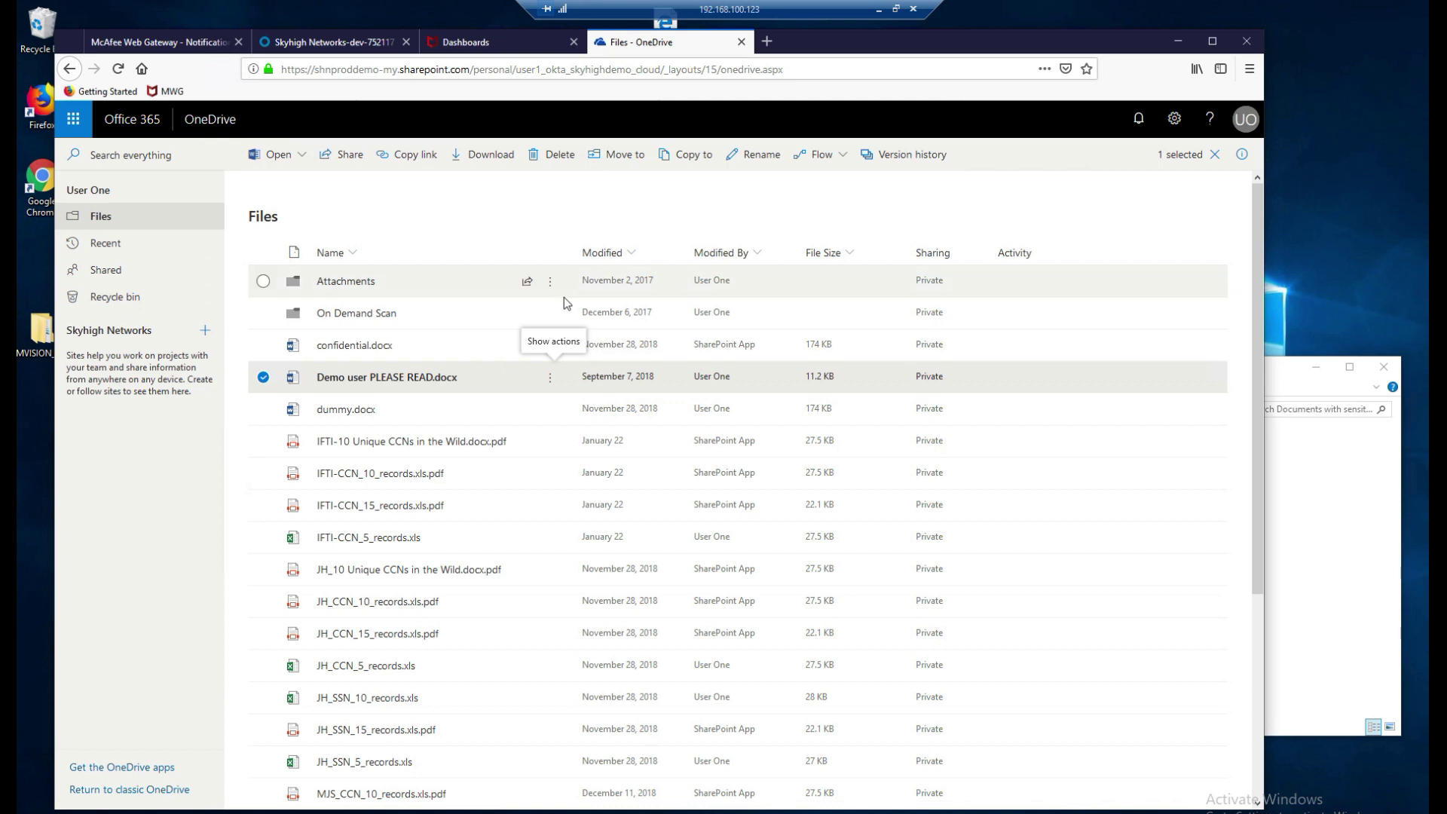
pyautogui.click(373, 313)
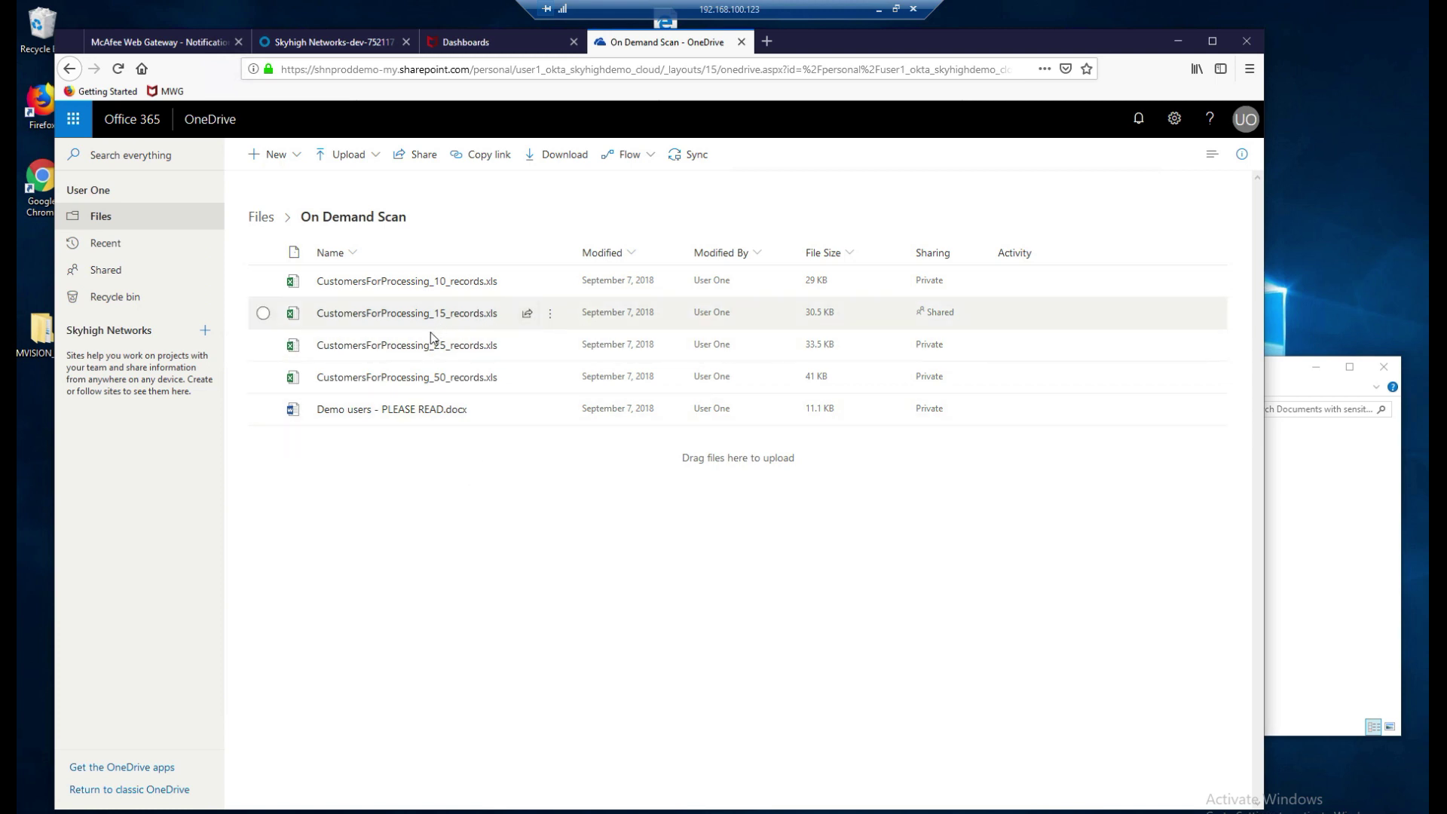
pyautogui.moveTo(467, 355)
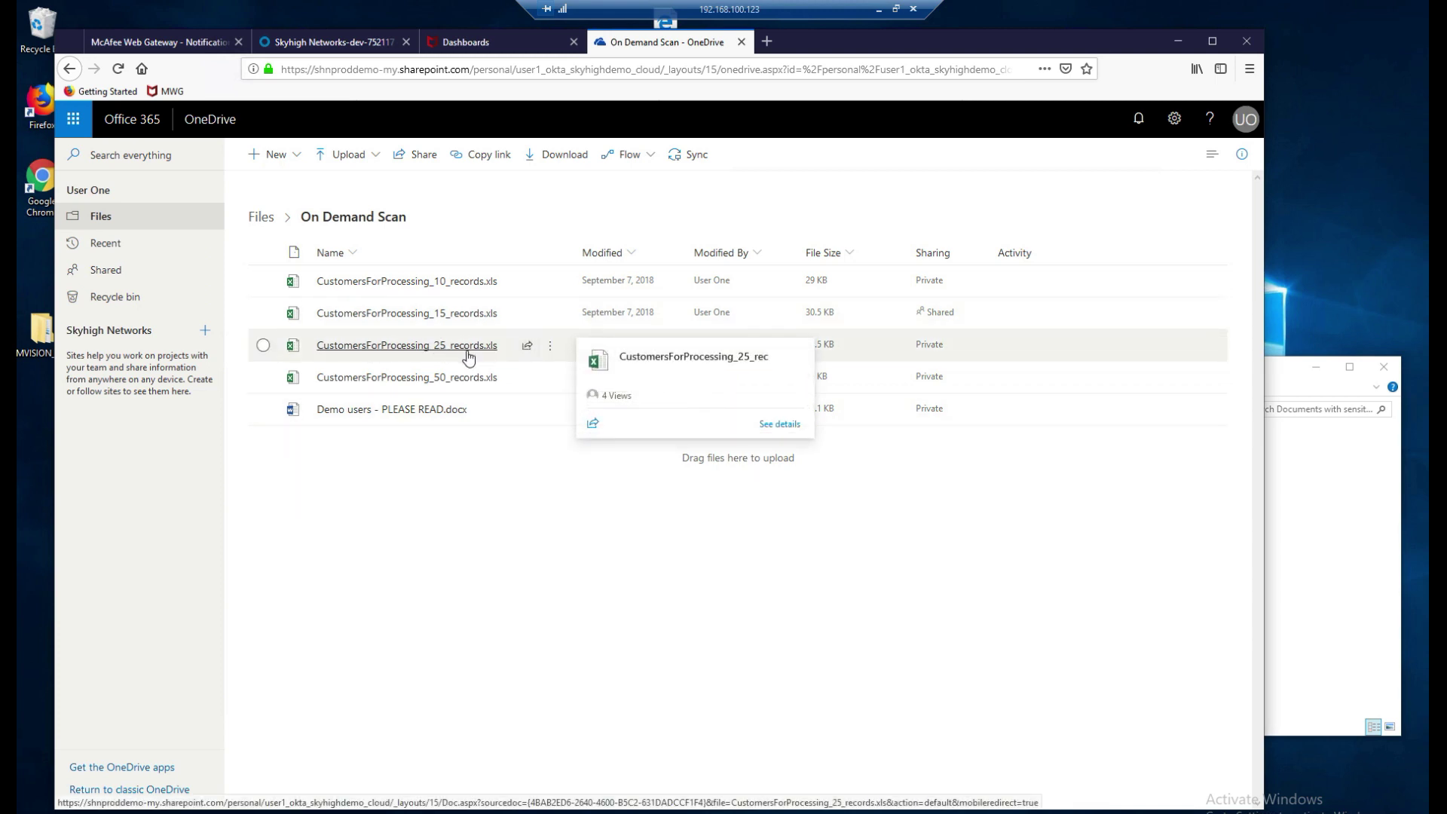
pyautogui.click(467, 352)
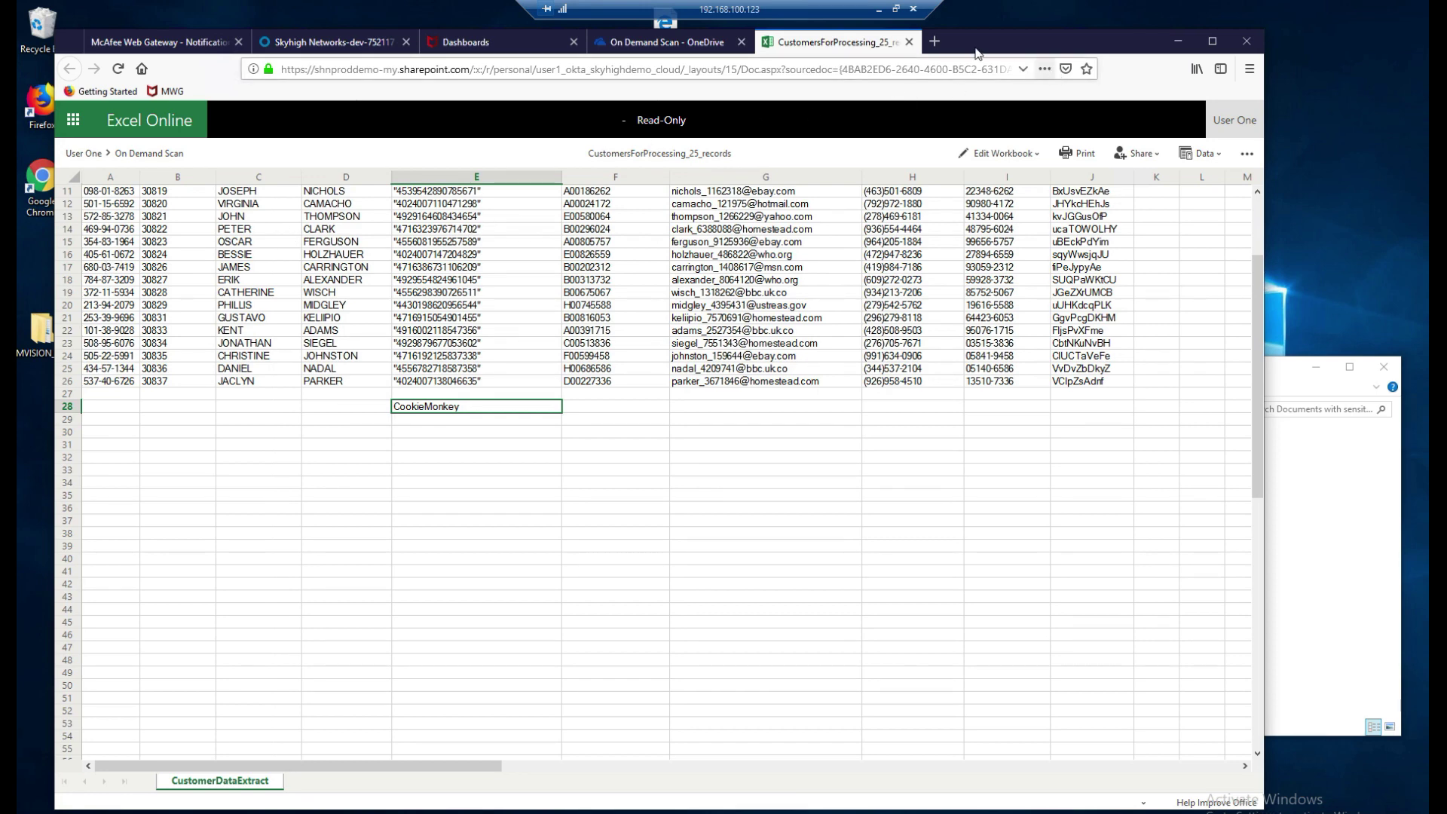
# Close the CustomersForProcessing_25_records workbook to return to the On Demand Scan folder.
pyautogui.click(909, 42)
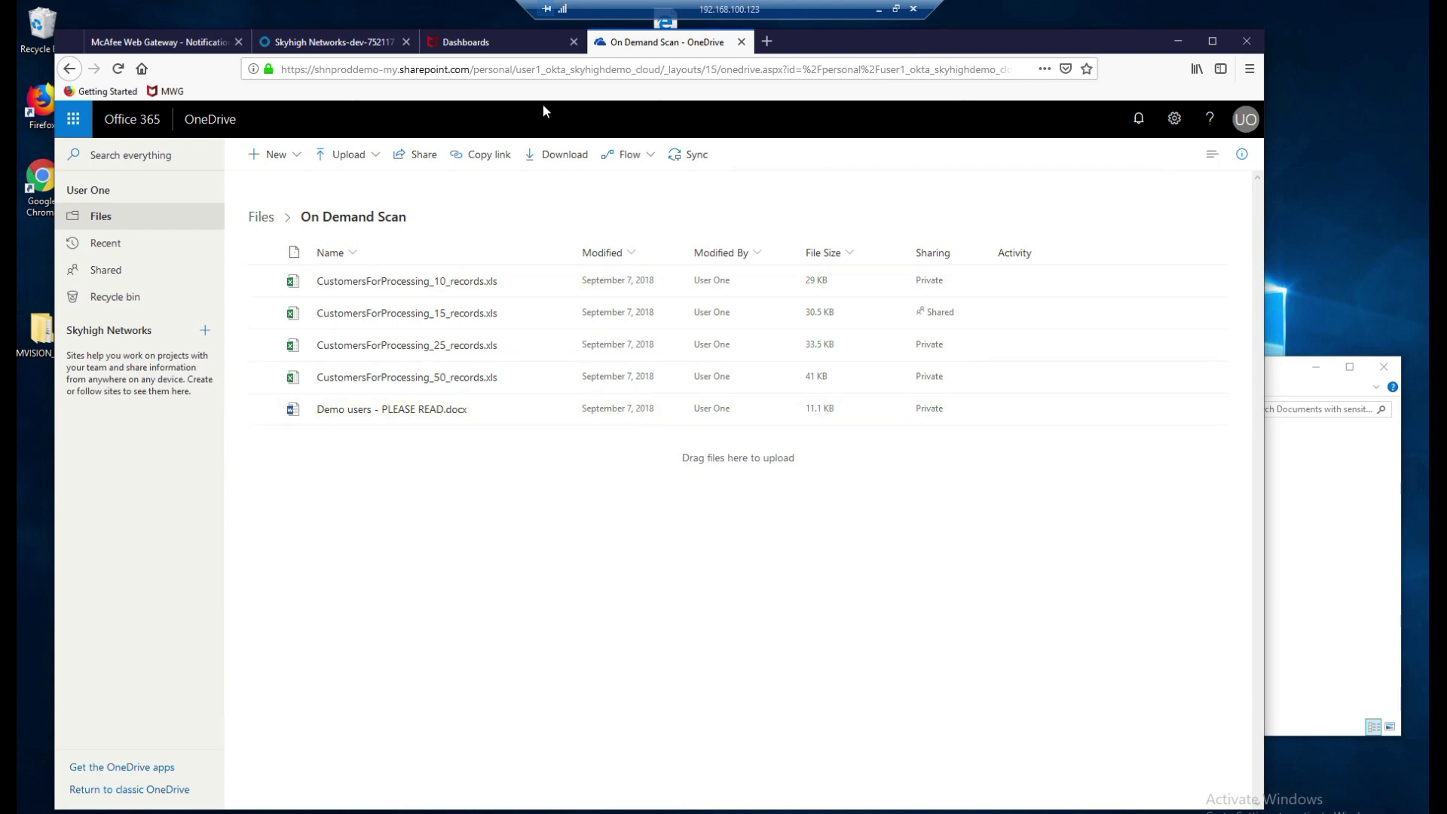
# Open the DLP Policies list and scroll down to the O365 Sky Link and Lightning Link entries.
pyautogui.click(513, 54)
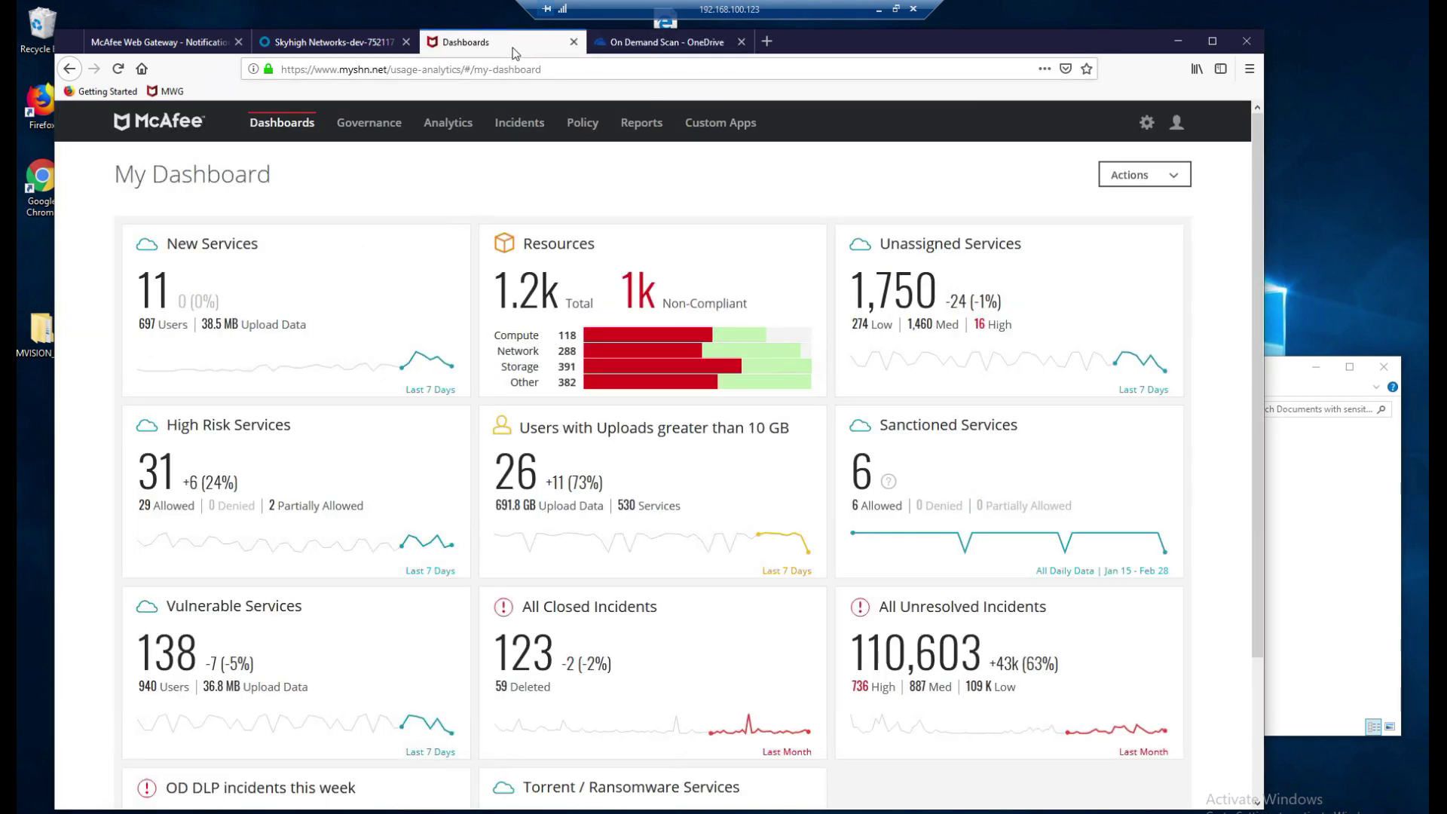
pyautogui.click(583, 124)
pyautogui.moveTo(601, 162)
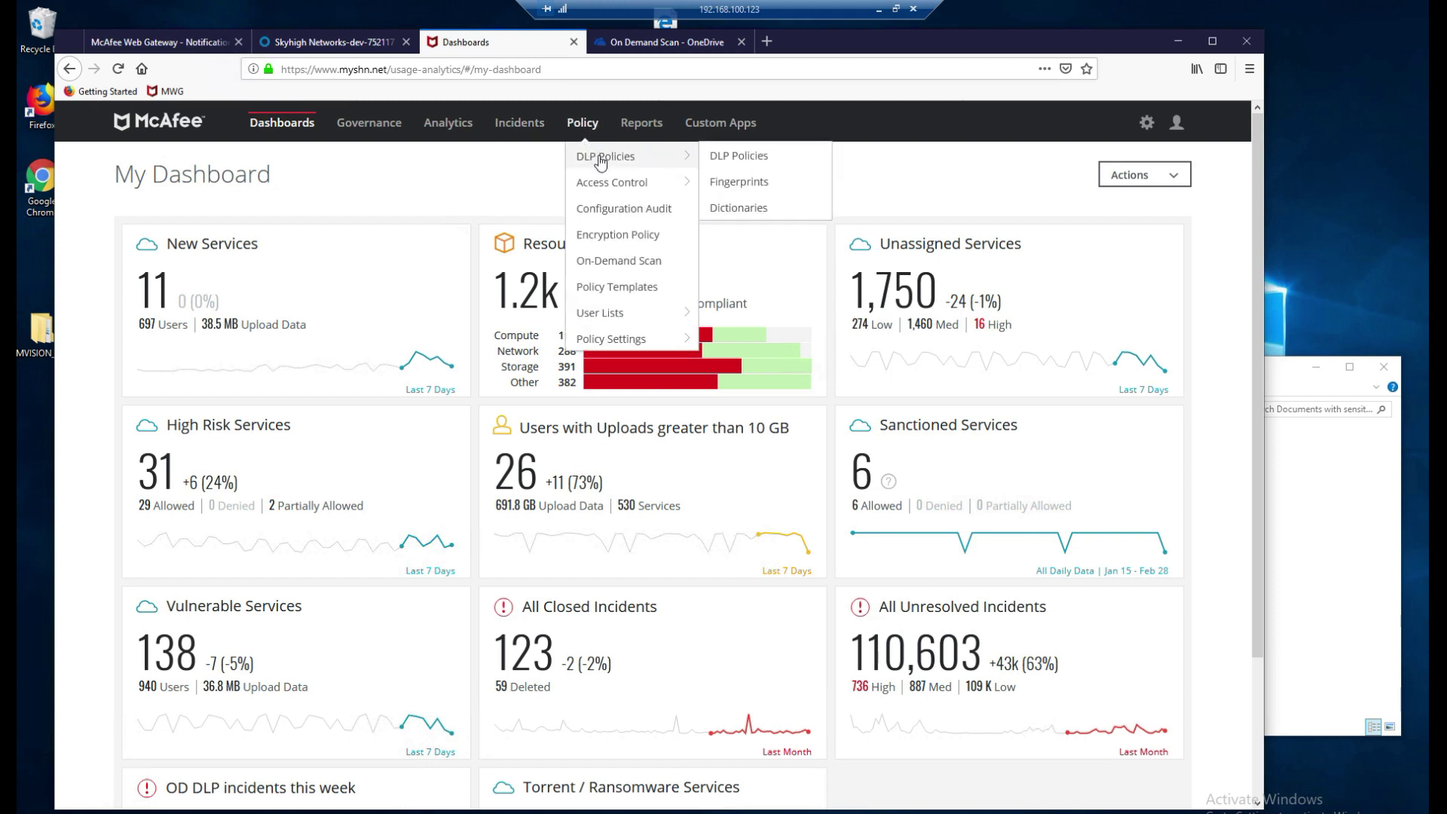
pyautogui.click(728, 158)
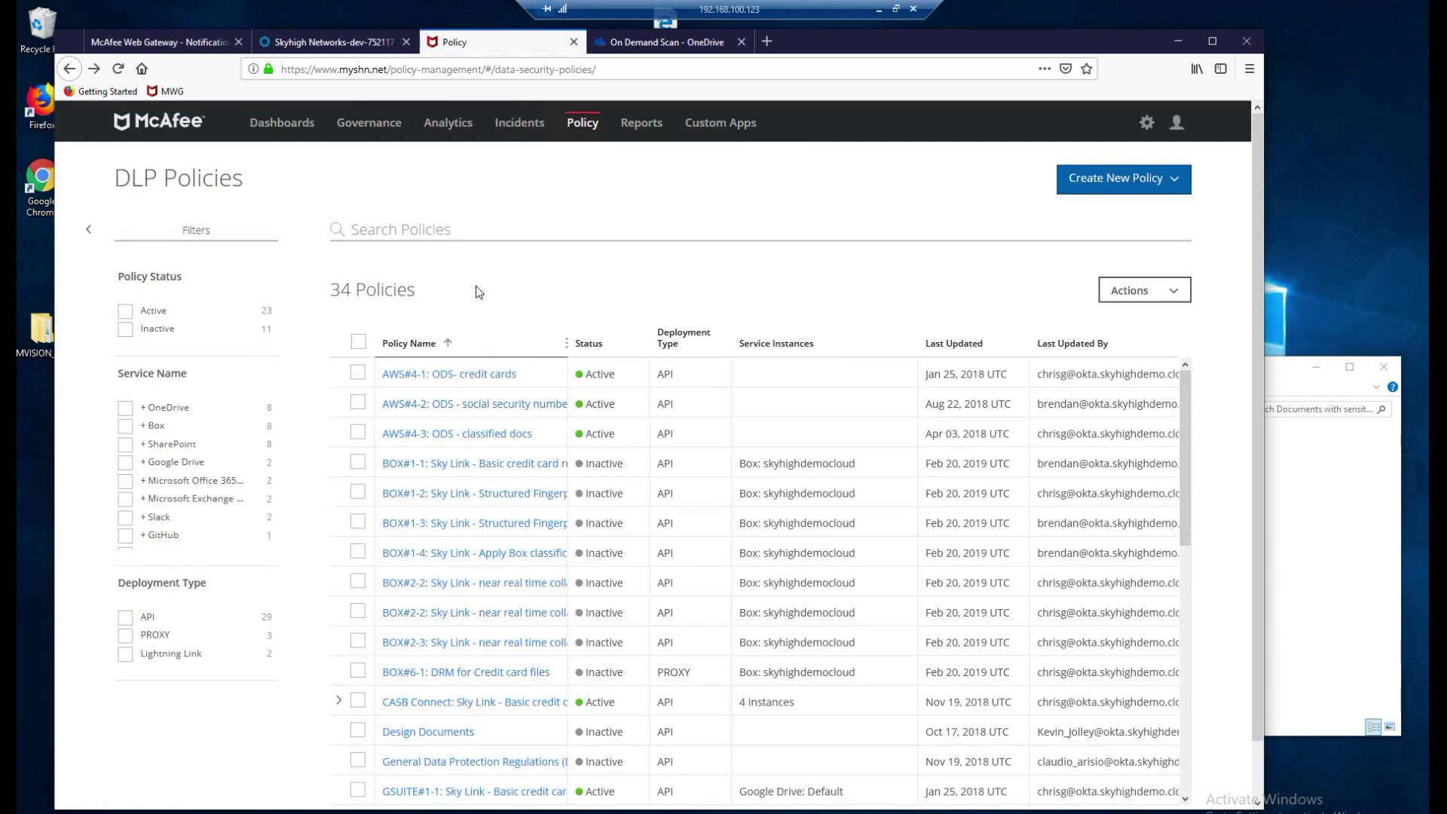
pyautogui.scroll(-7, 548, 507)
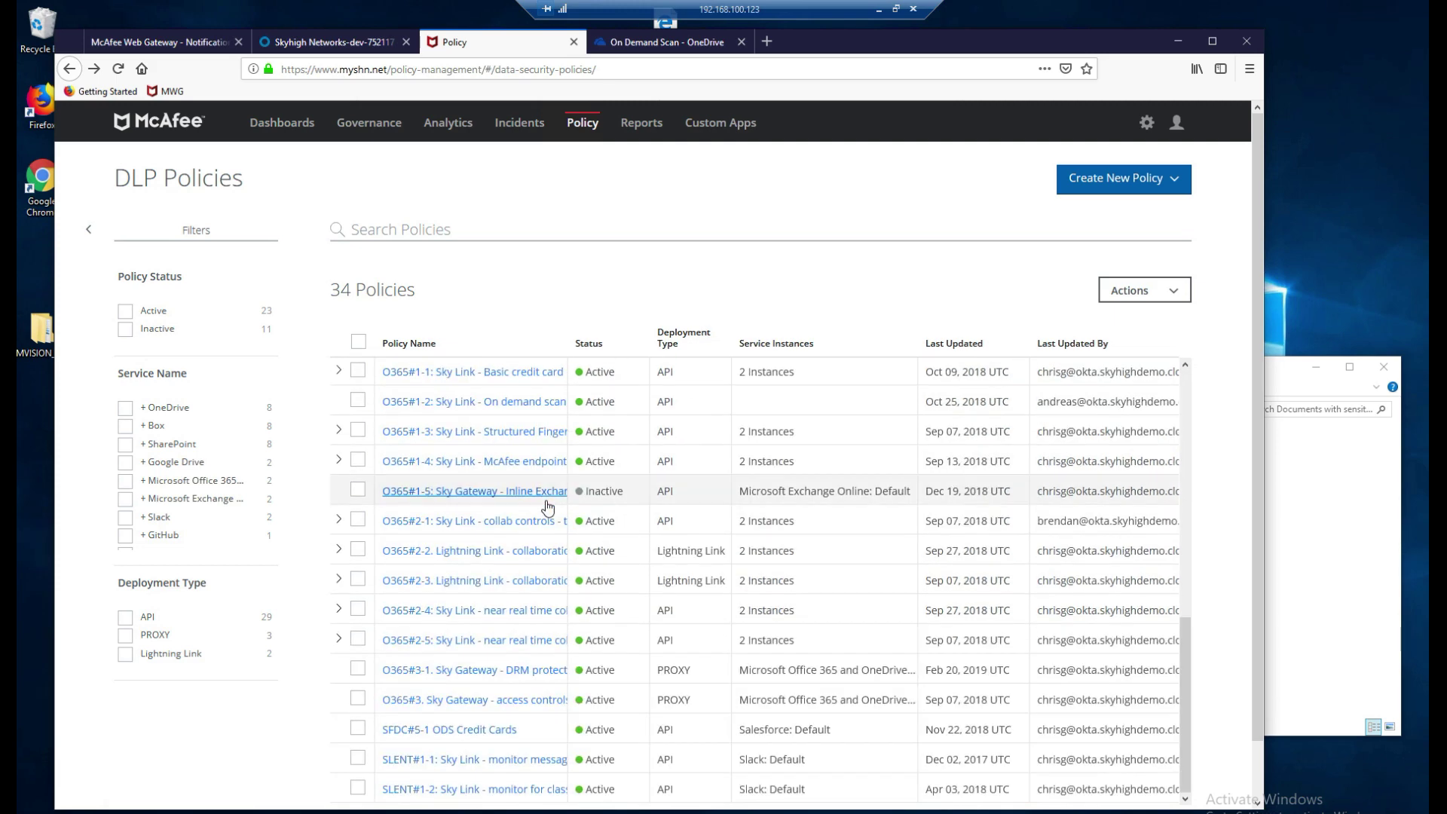
# Open the O365#1-2: Sky Link - On demand scan policy and review its High, Medium, Low rules.
pyautogui.click(531, 409)
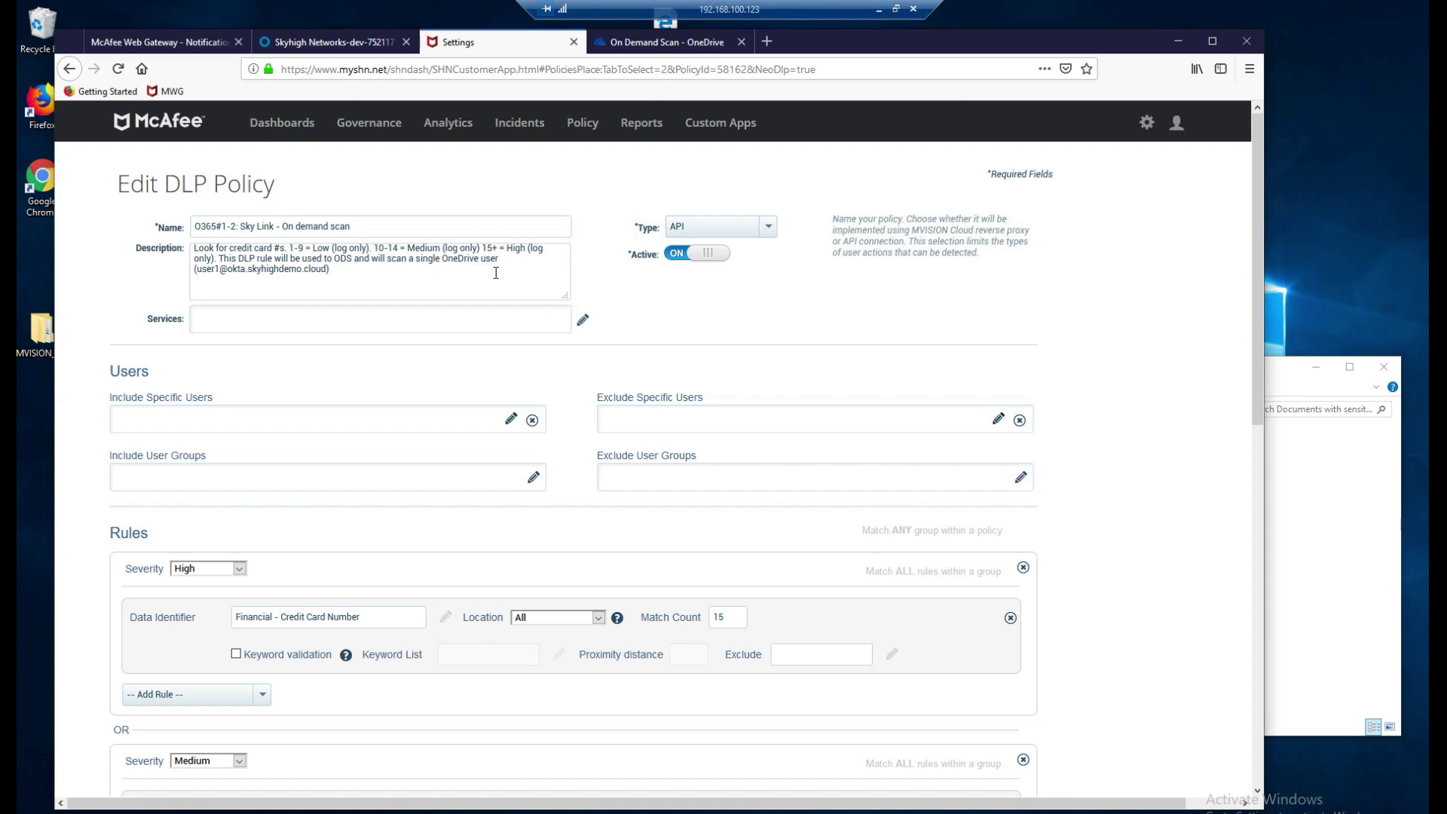
pyautogui.moveTo(443, 261); pyautogui.dragTo(410, 290)
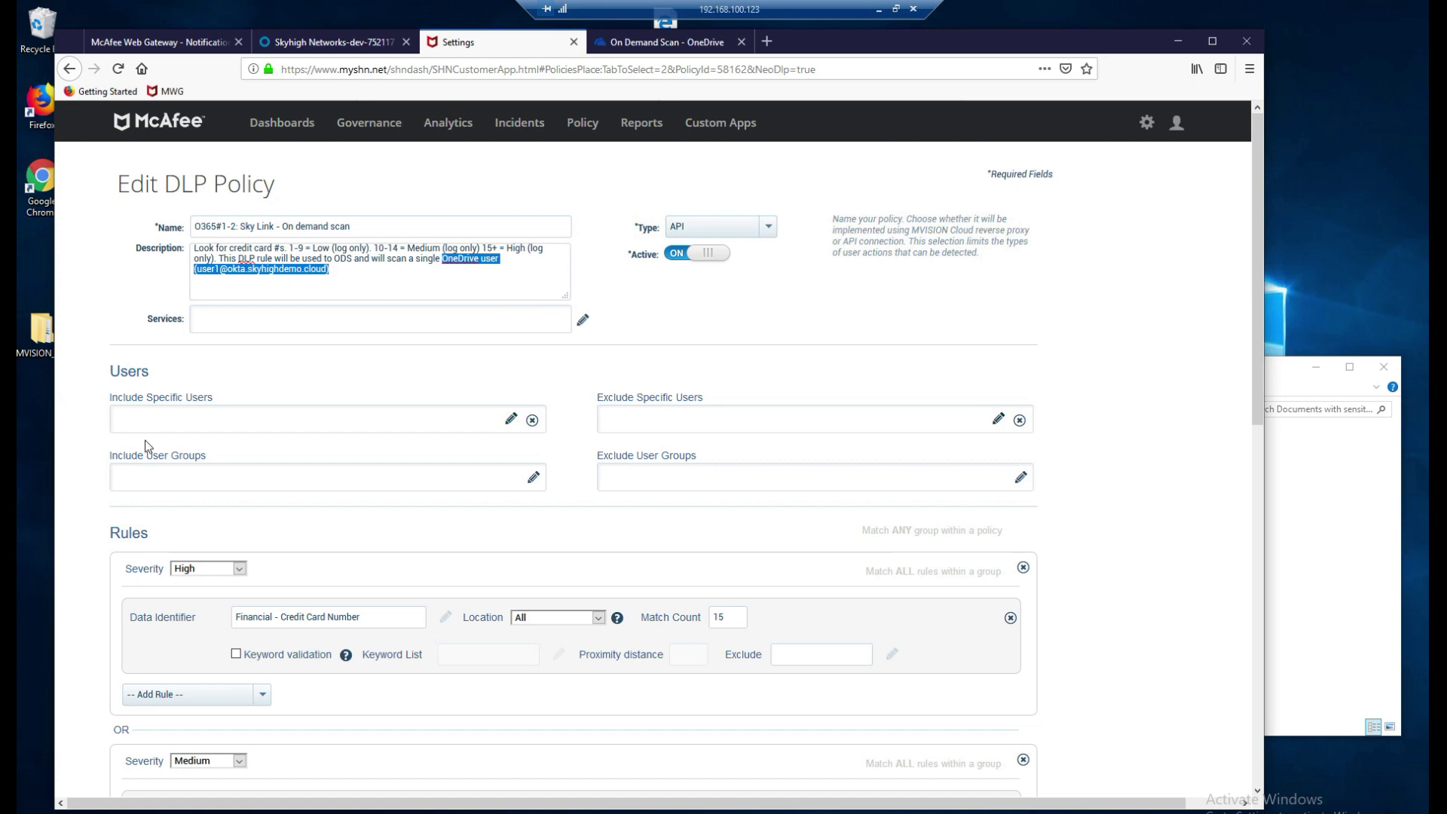
pyautogui.scroll(-10, 149, 446)
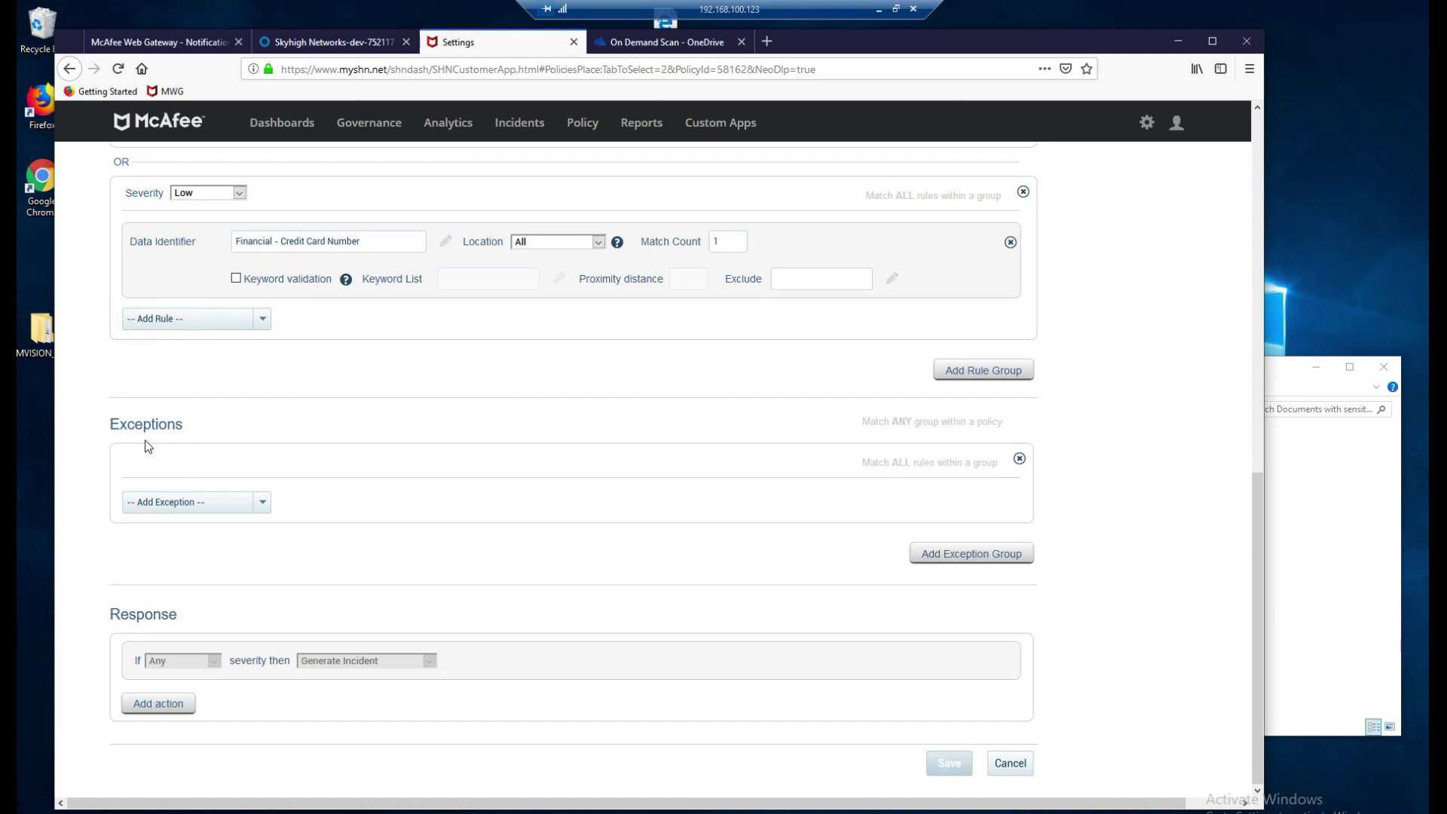
pyautogui.scroll(8, 148, 446)
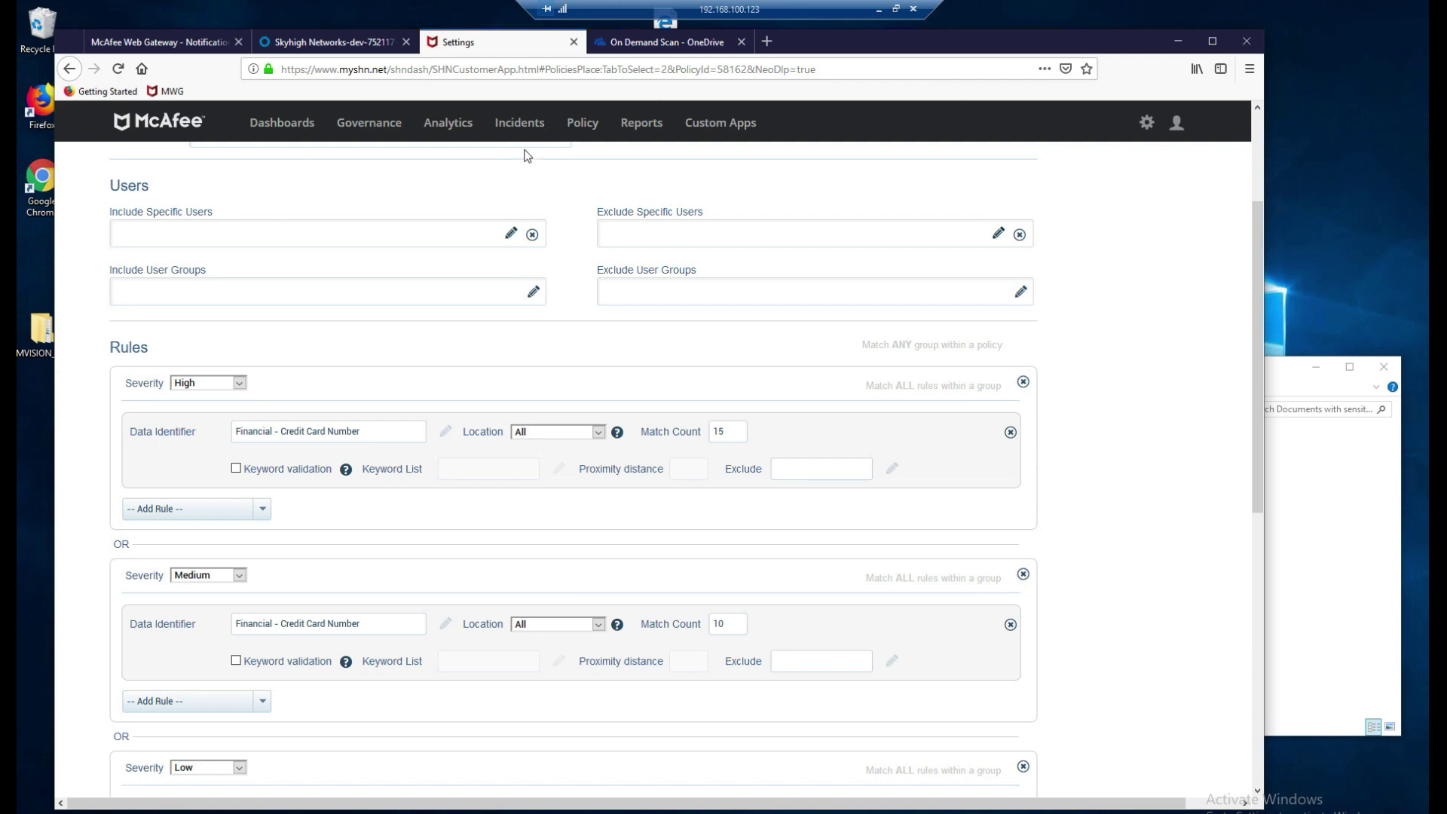
# Open the Policy Incidents list of 110,811 incidents and scroll down to the Activity filters.
pyautogui.moveTo(525, 136)
pyautogui.moveTo(529, 189)
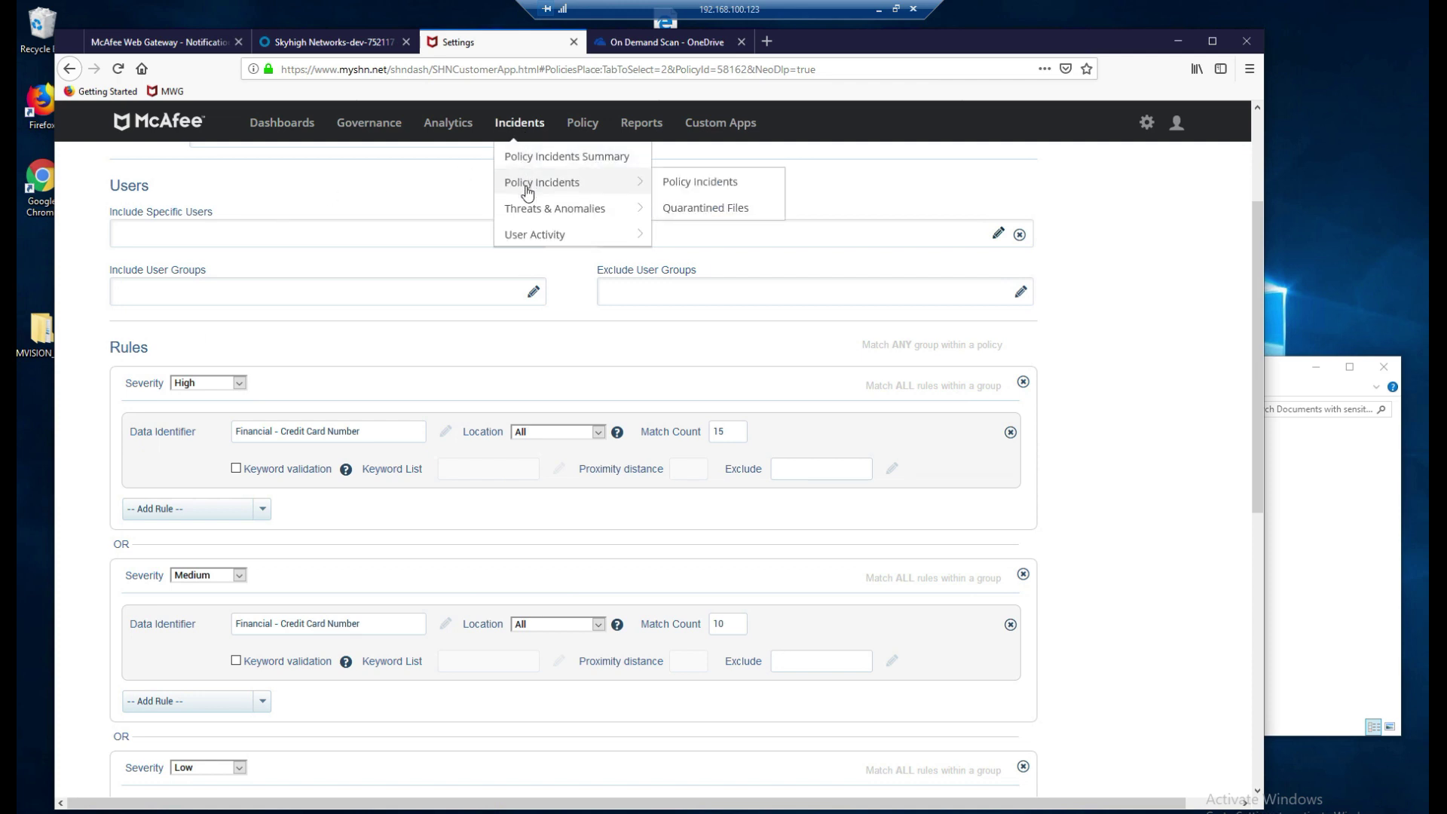
pyautogui.click(697, 183)
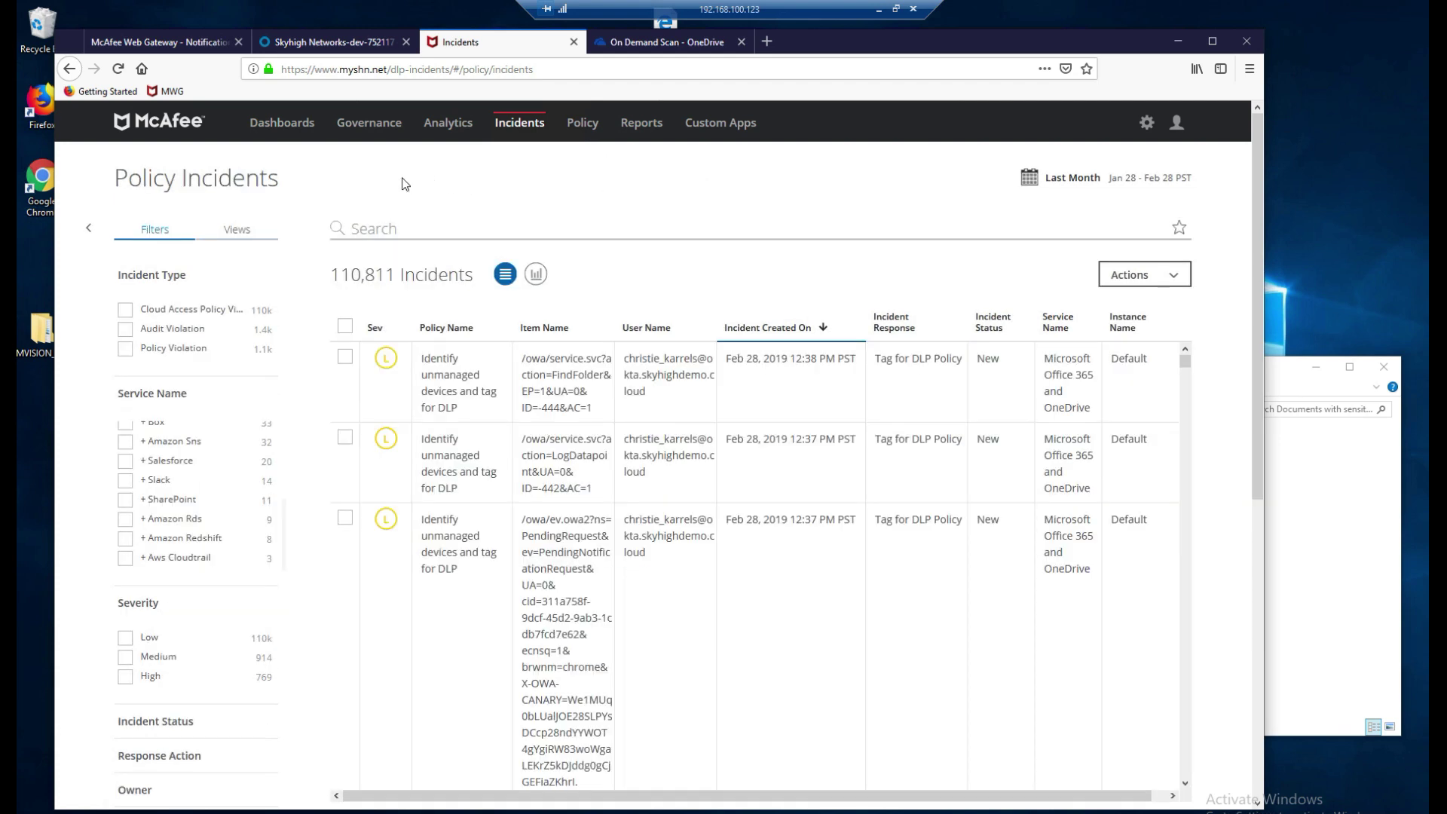
pyautogui.scroll(-6, 329, 302)
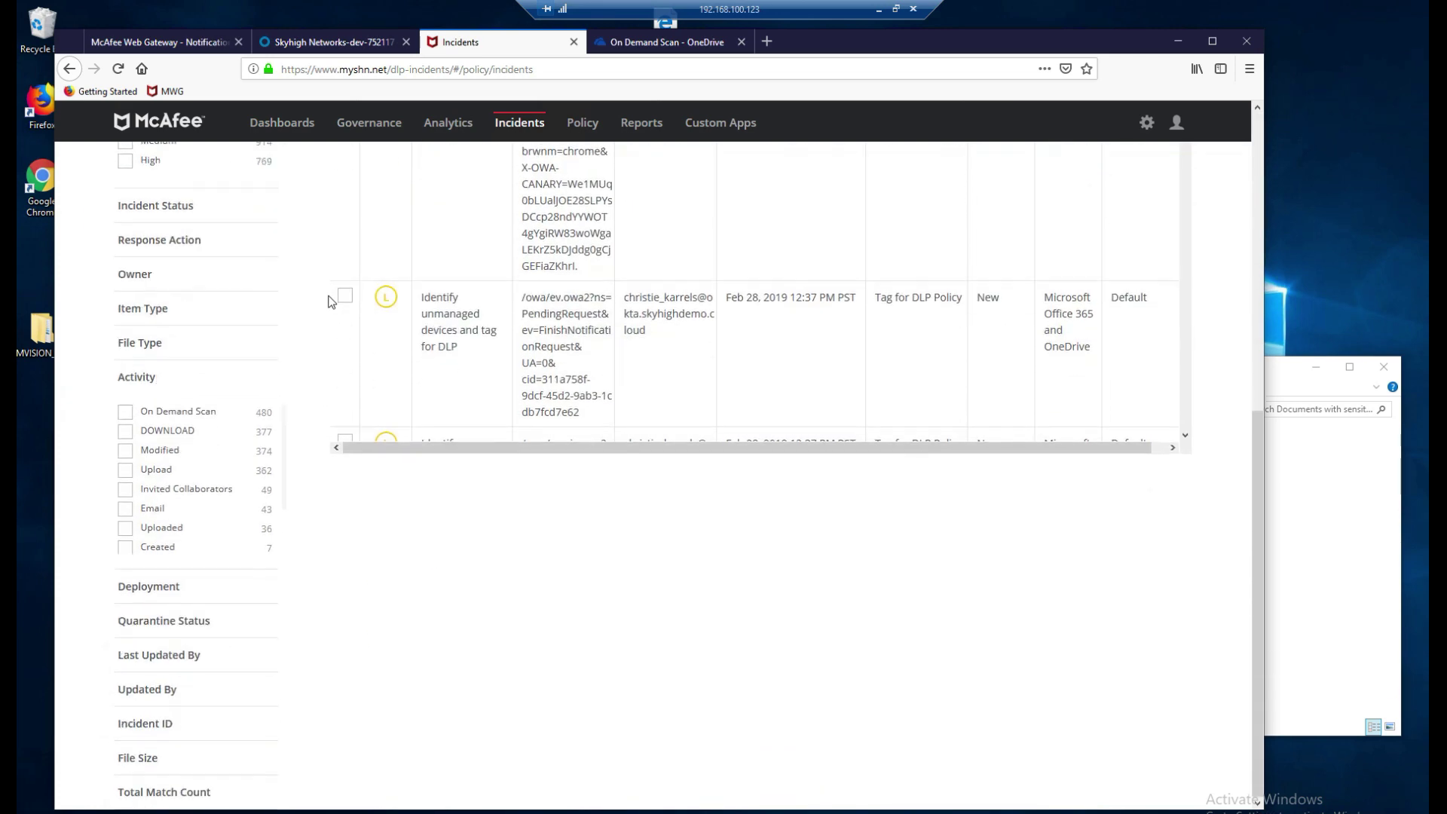
# Filter incidents to On Demand Scan activity and scroll through the 480 results.
pyautogui.click(126, 413)
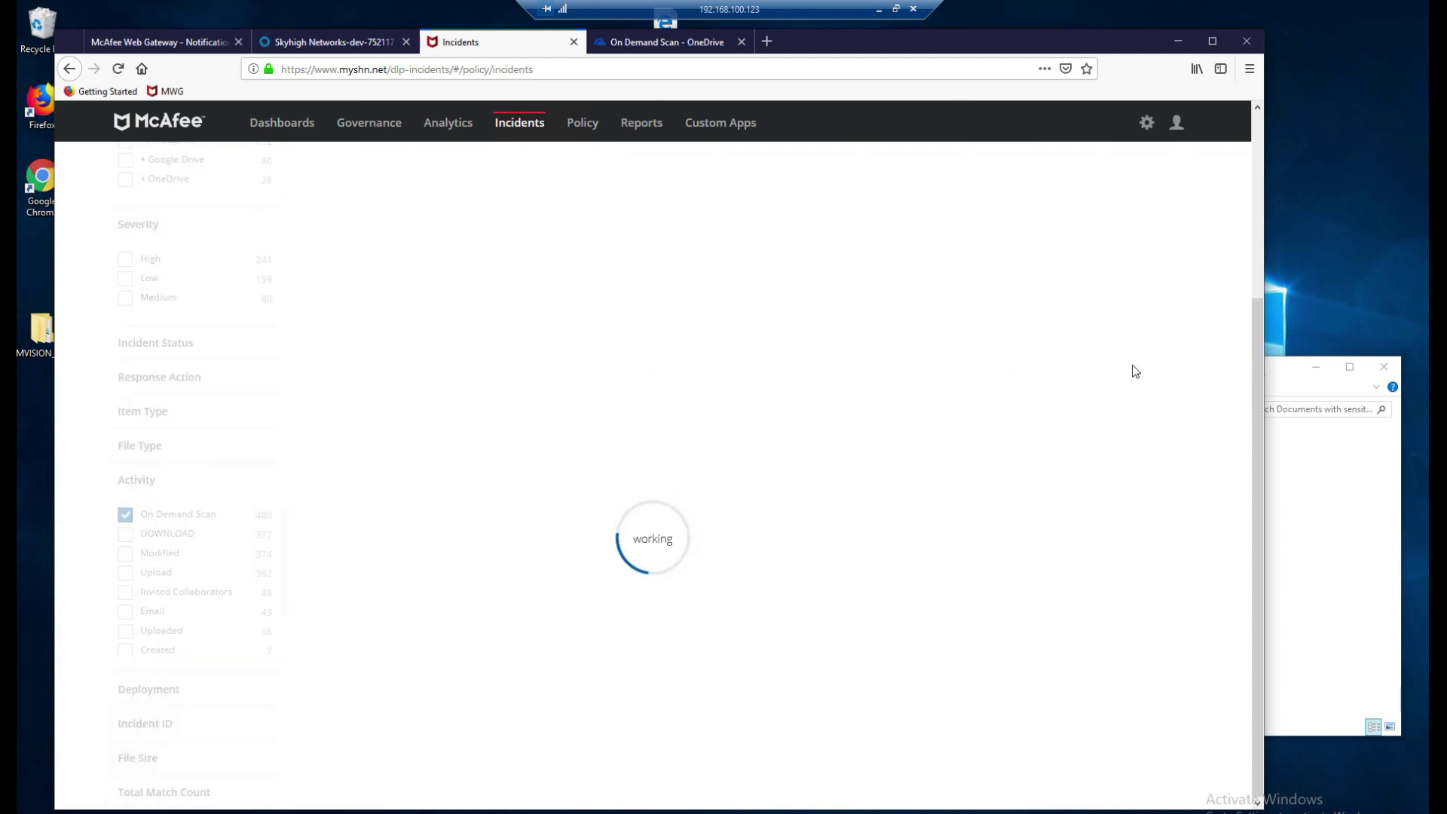
pyautogui.scroll(-5, 752, 332)
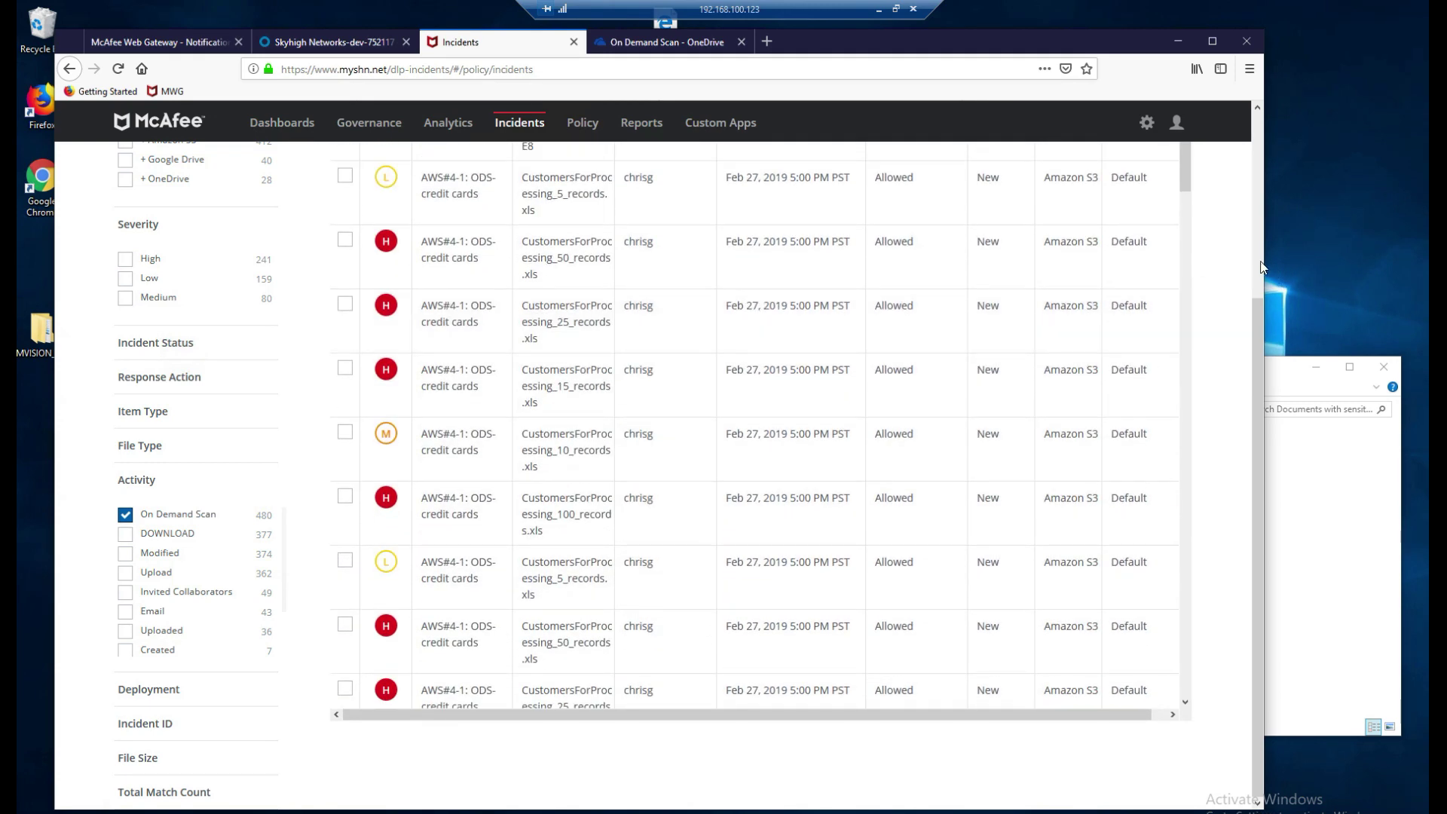
pyautogui.click(1259, 260)
pyautogui.scroll(5, 662, 354)
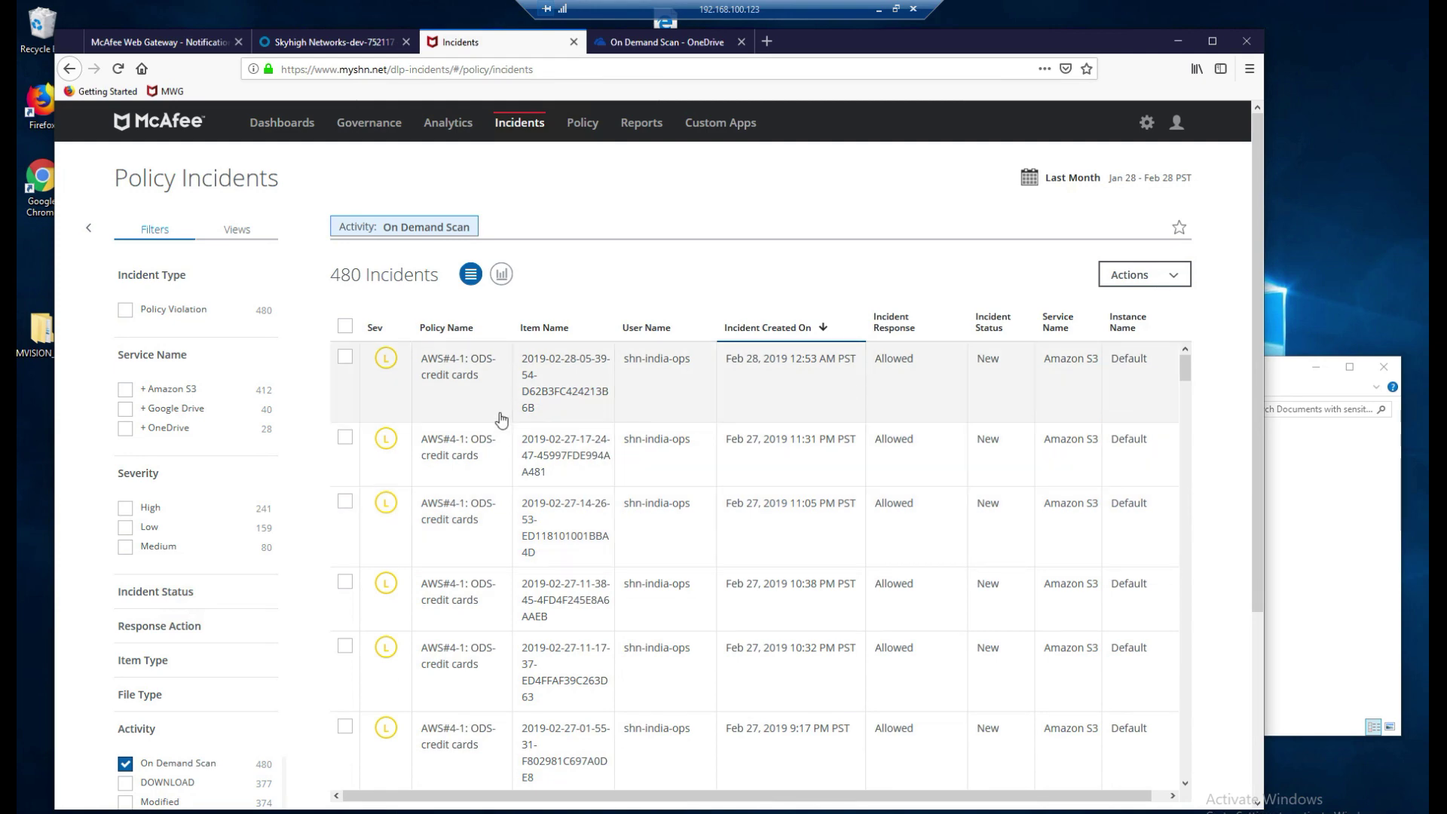
pyautogui.scroll(-5, 501, 419)
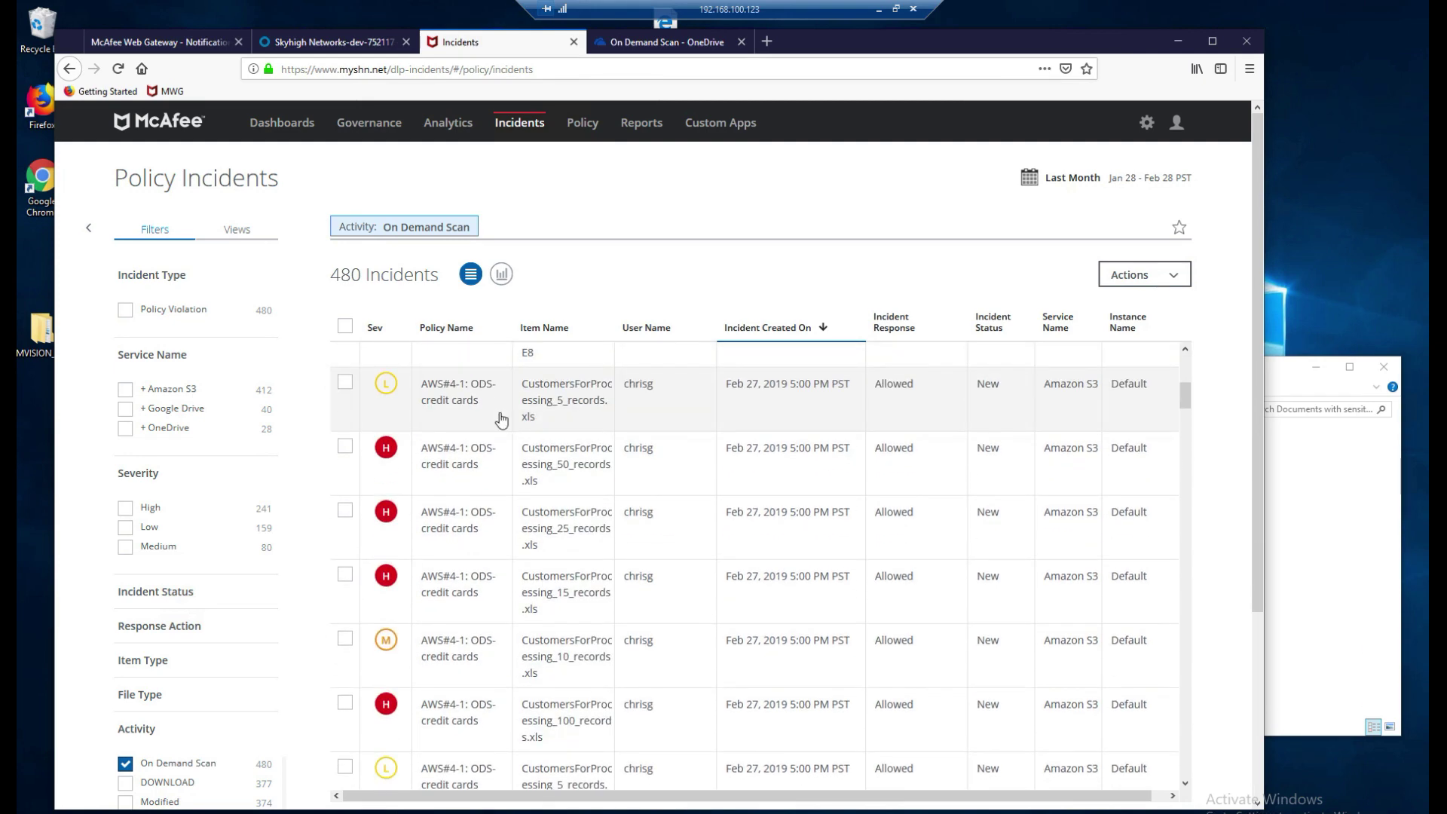
pyautogui.scroll(-4, 501, 419)
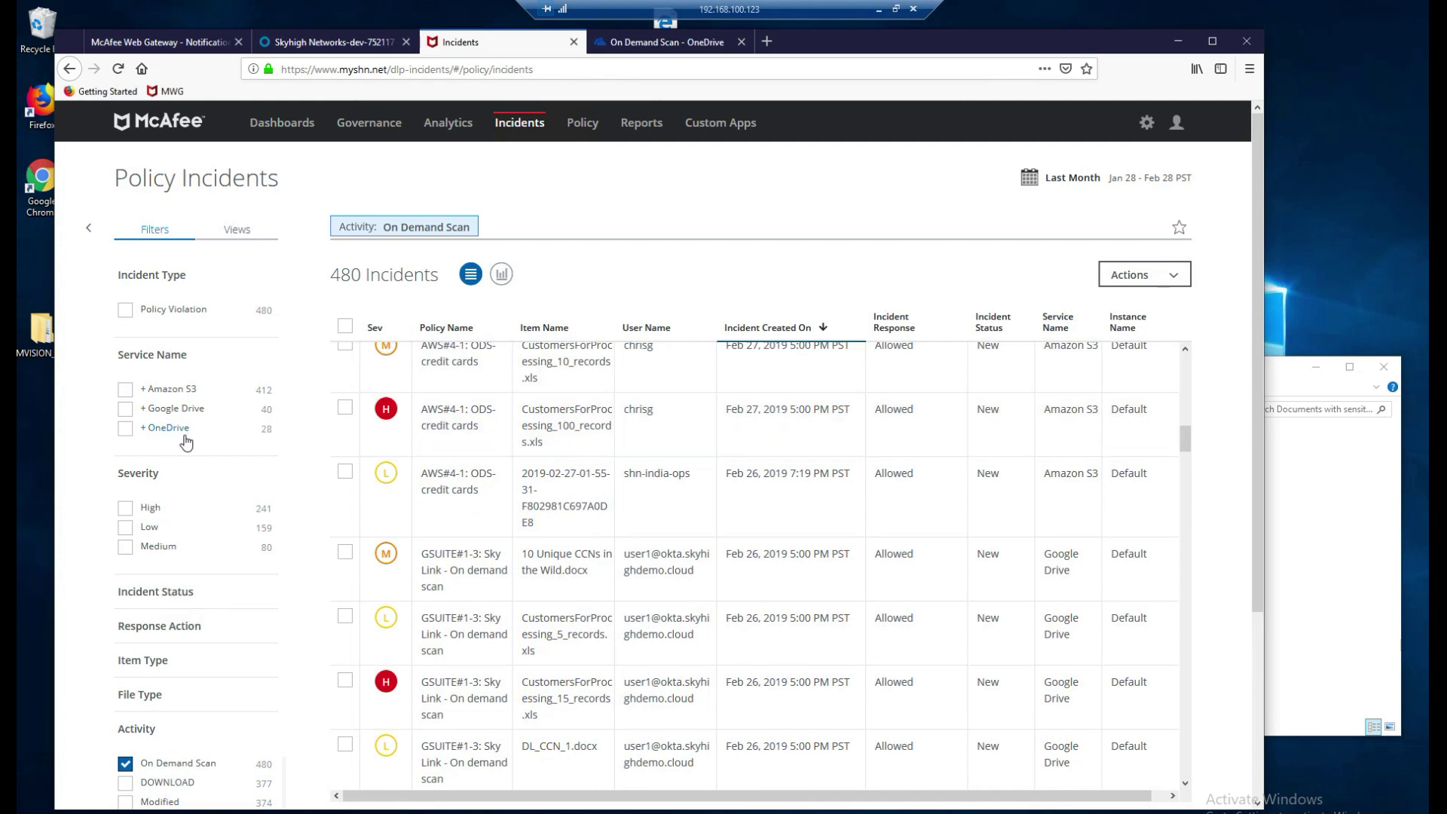
# Add the OneDrive service filter and inspect the IFTI-CCN_5_records.xls incident details.
pyautogui.click(124, 429)
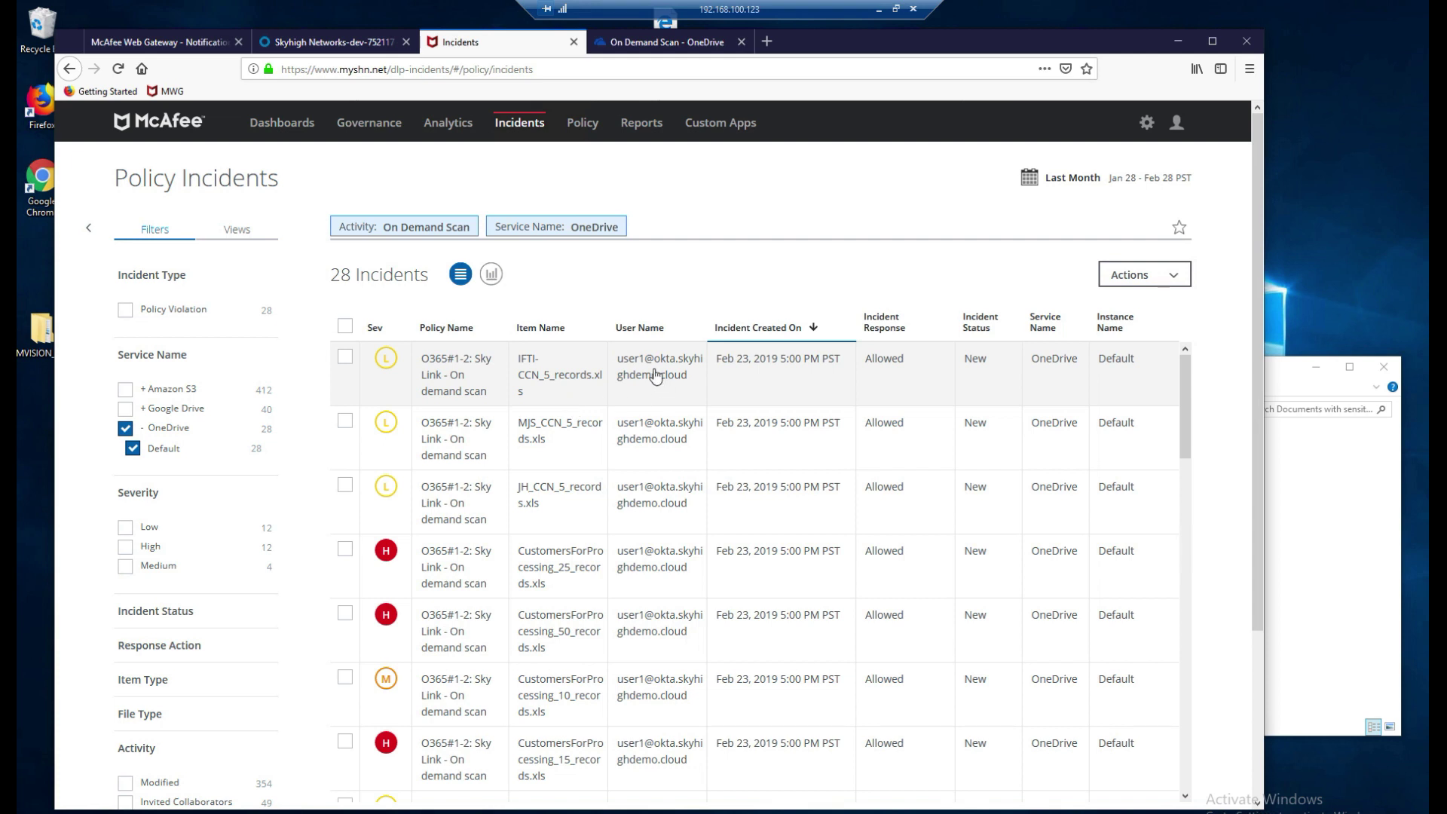
pyautogui.click(588, 379)
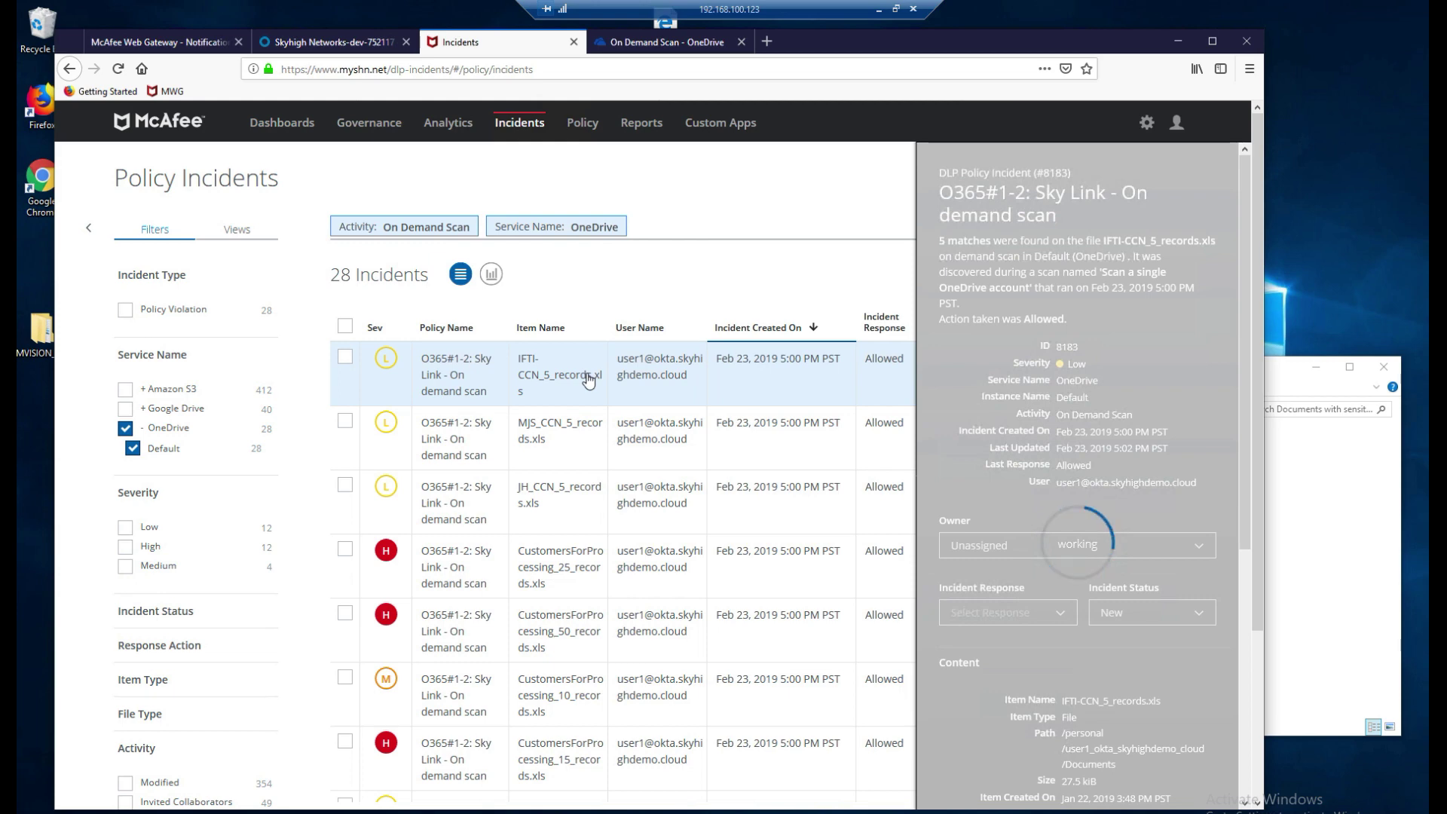
pyautogui.click(865, 400)
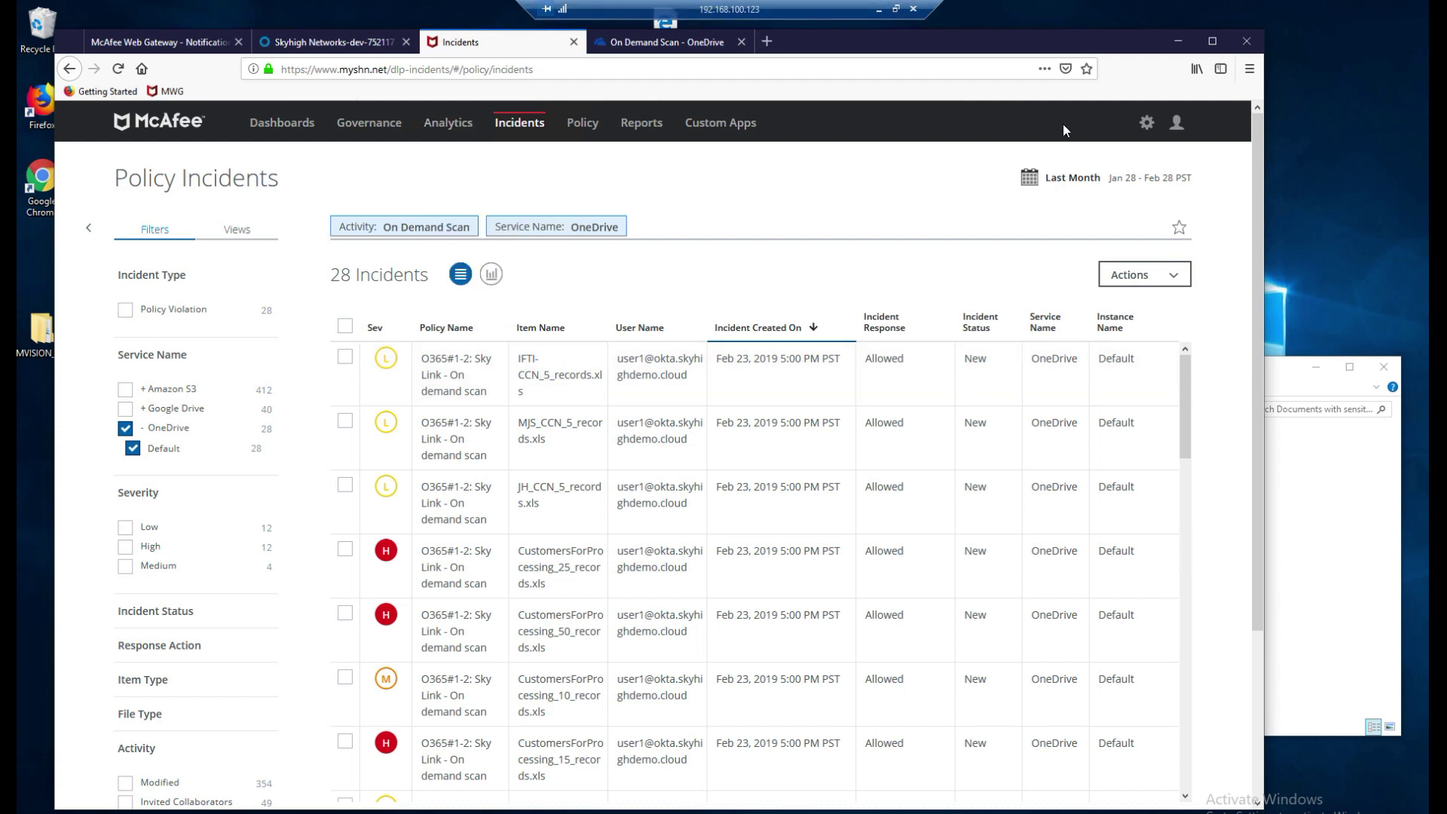
# Bring the Chrome MVISION Cloud session forward on My Dashboard, then return to OneDrive Files.
pyautogui.click(1178, 42)
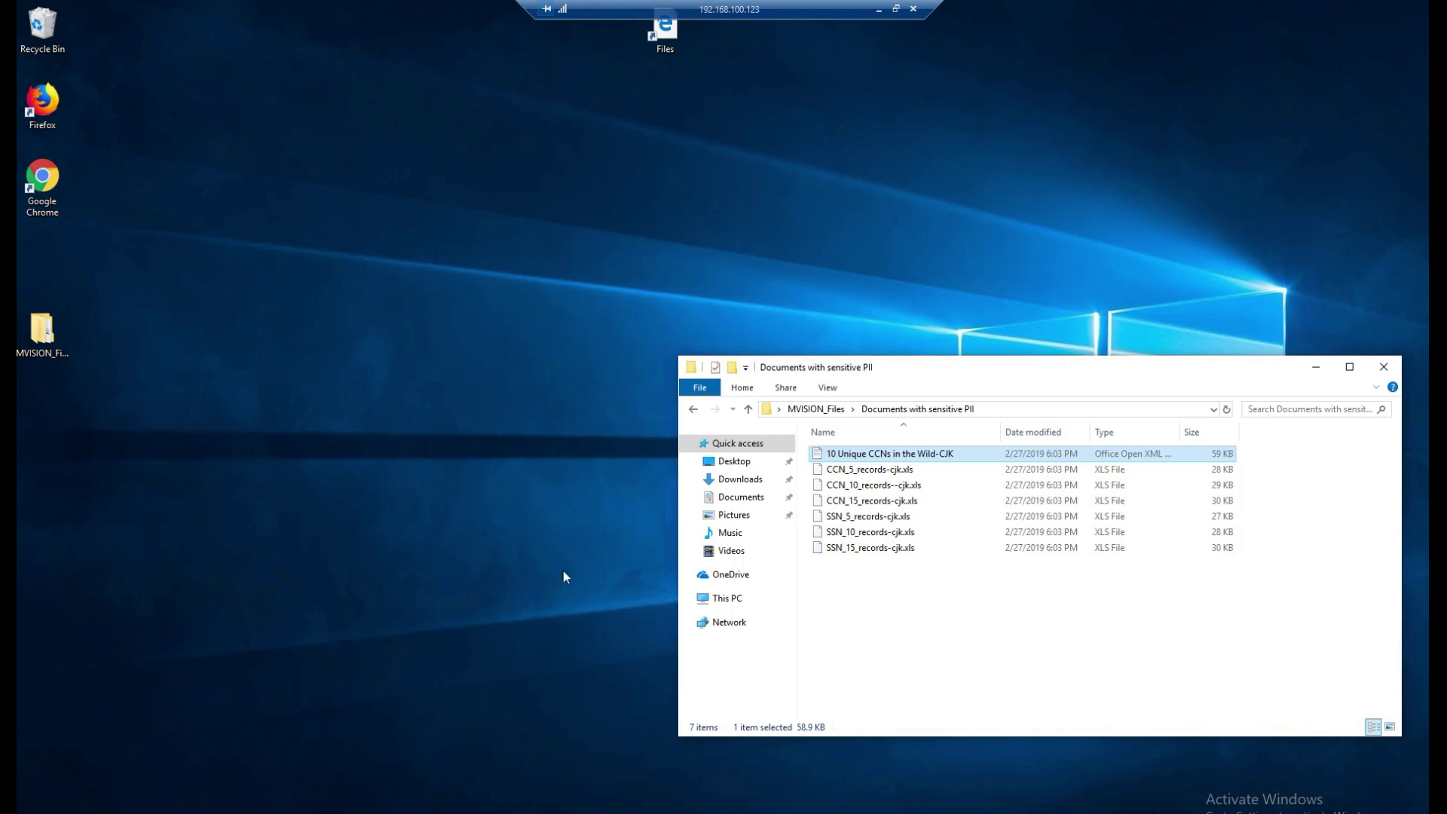
pyautogui.hotkey('alt', 'Tab')
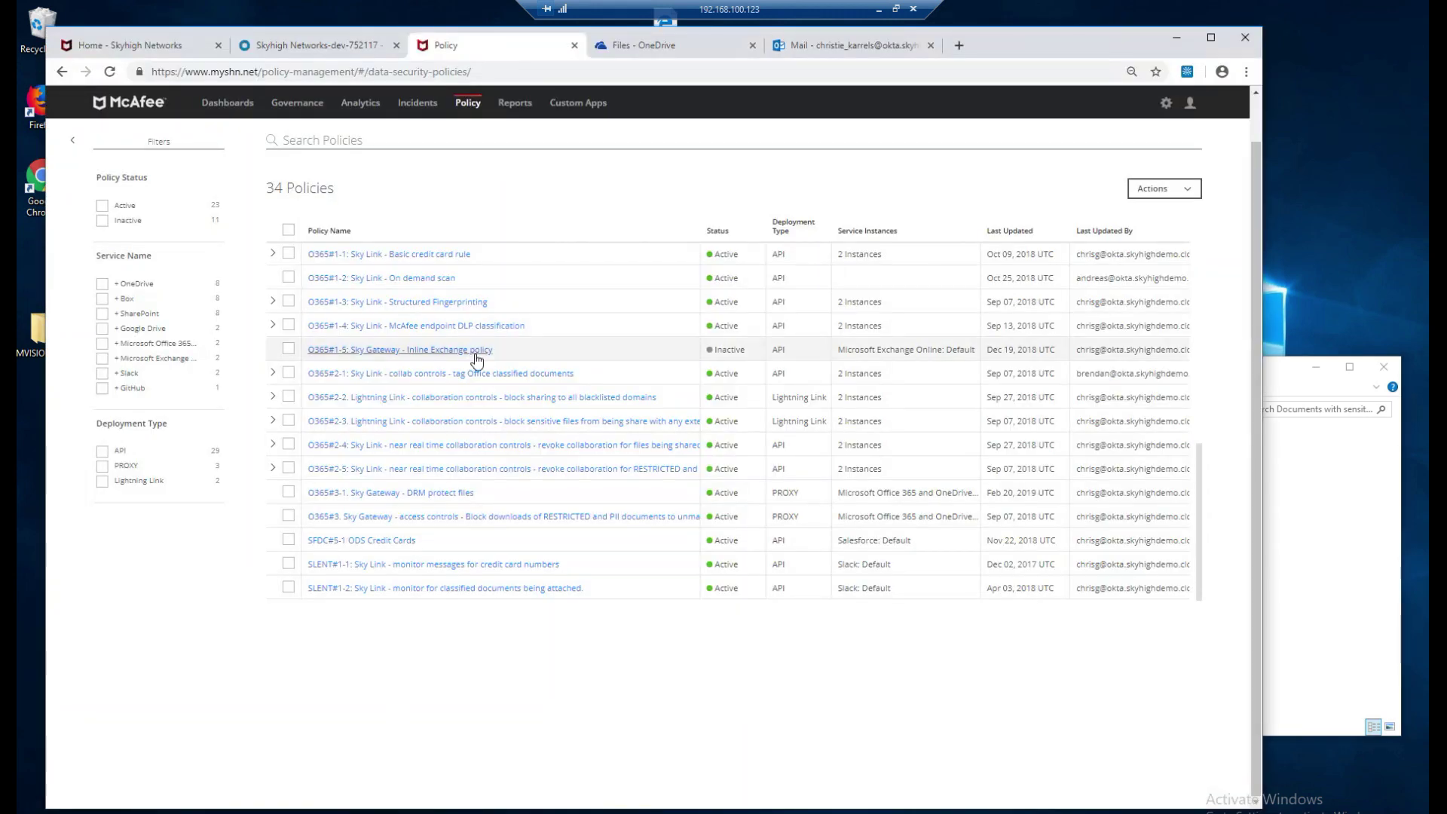
pyautogui.click(226, 112)
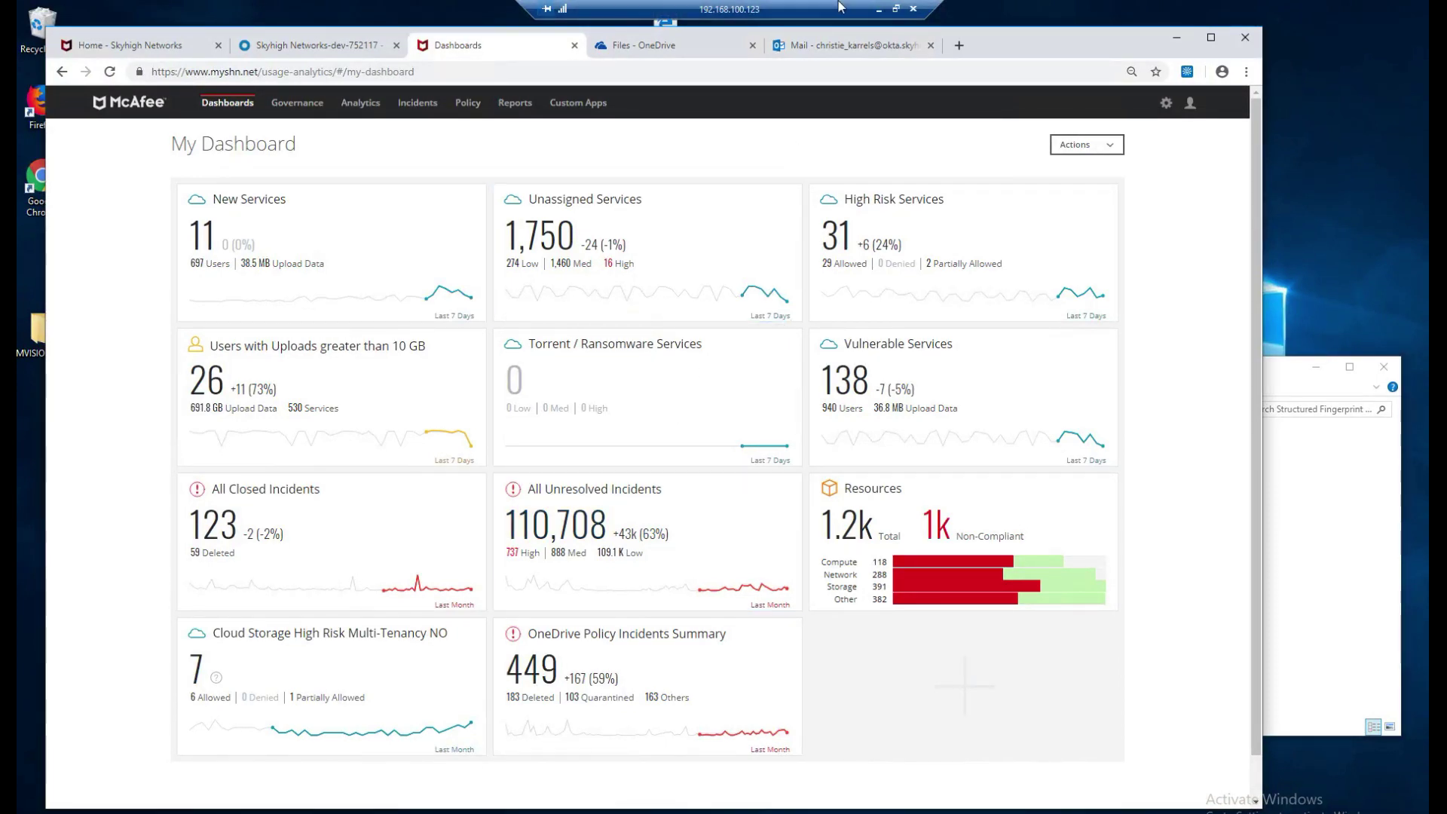
pyautogui.click(719, 47)
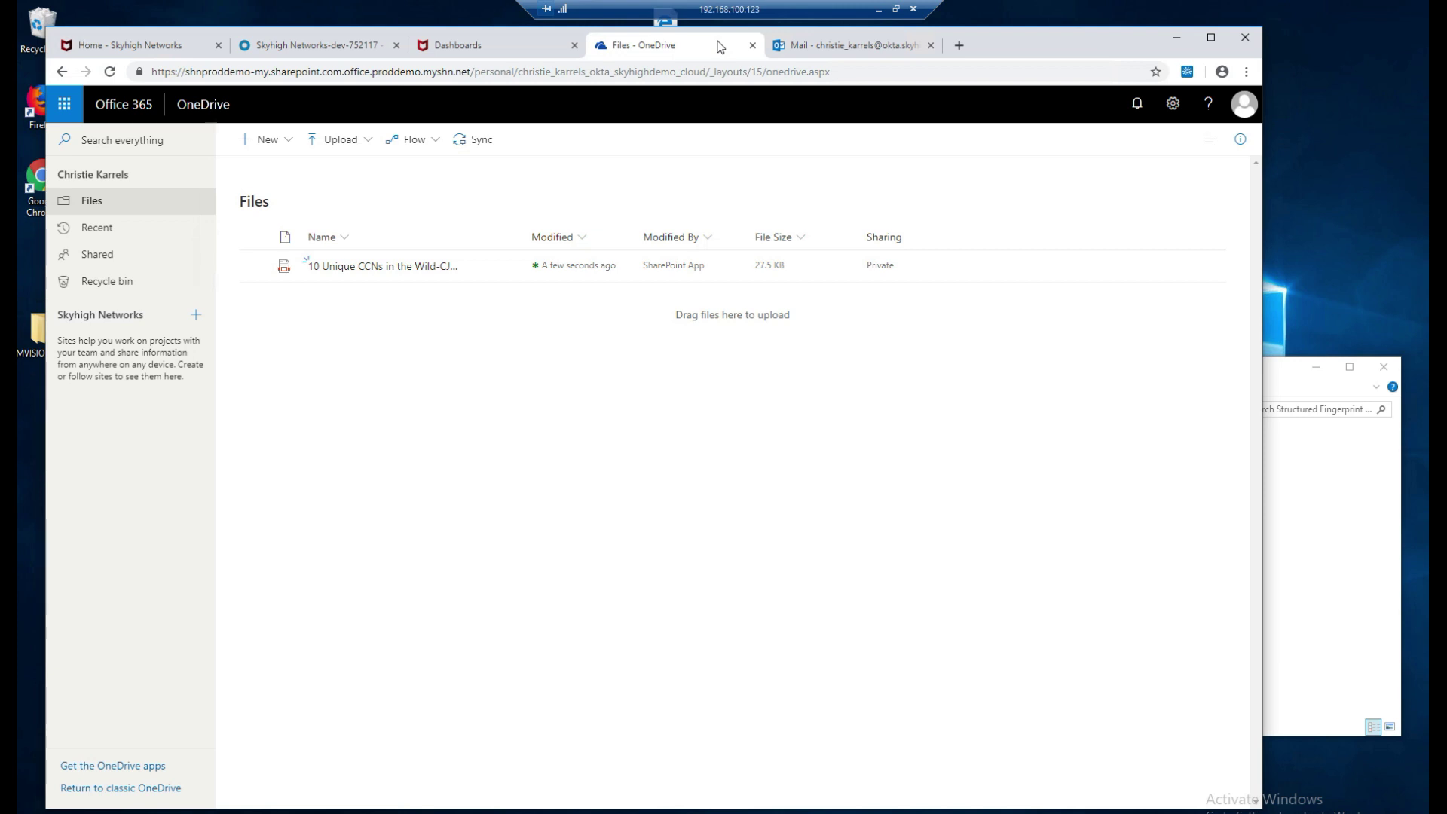
# Upload Structured_fingerprint_negative-cjk.csv and Structured_fingerprint_positive-cjk.csv from File Explorer into OneDrive Files.
pyautogui.click(1291, 385)
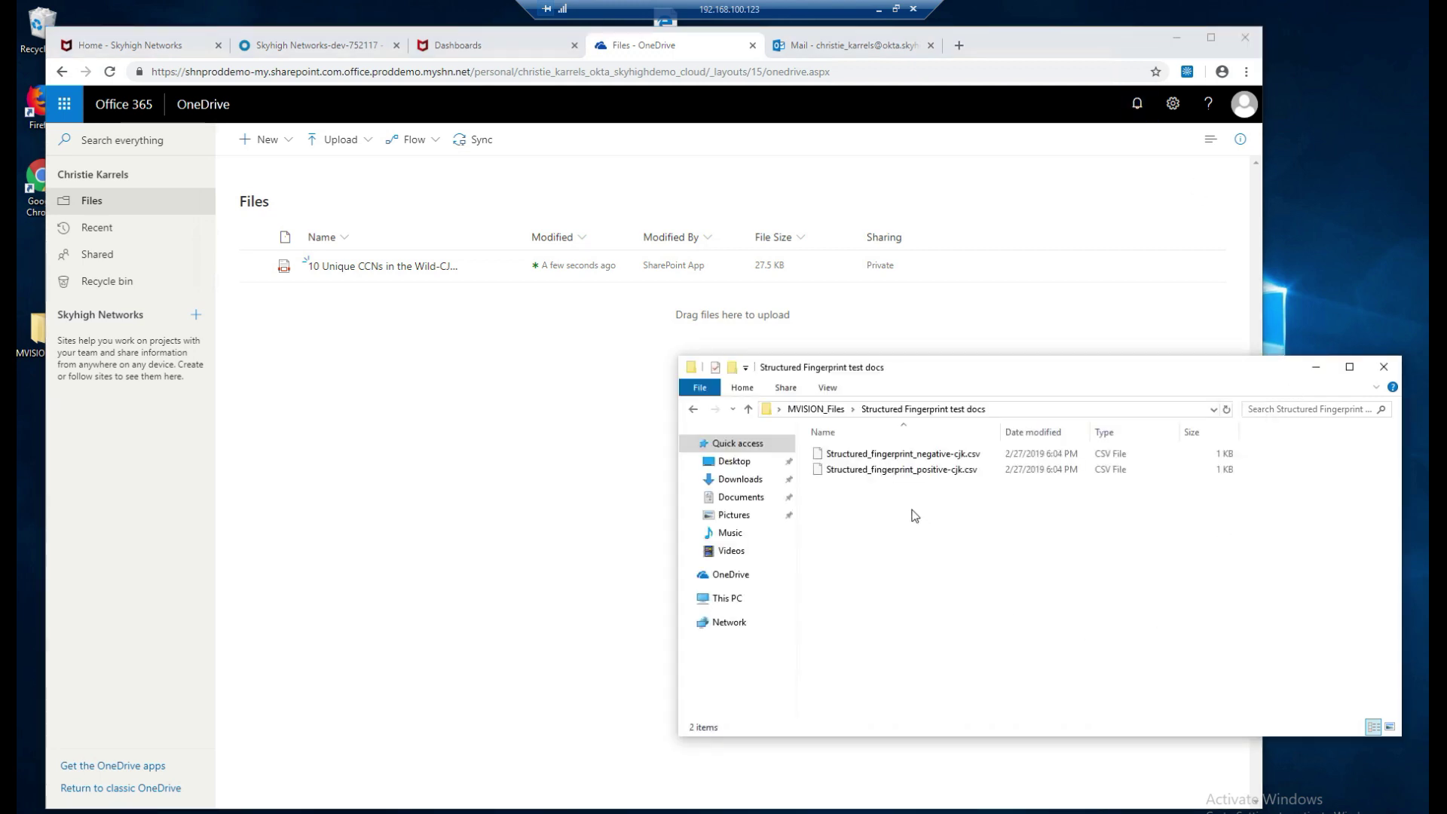
pyautogui.moveTo(994, 506); pyautogui.dragTo(347, 440)
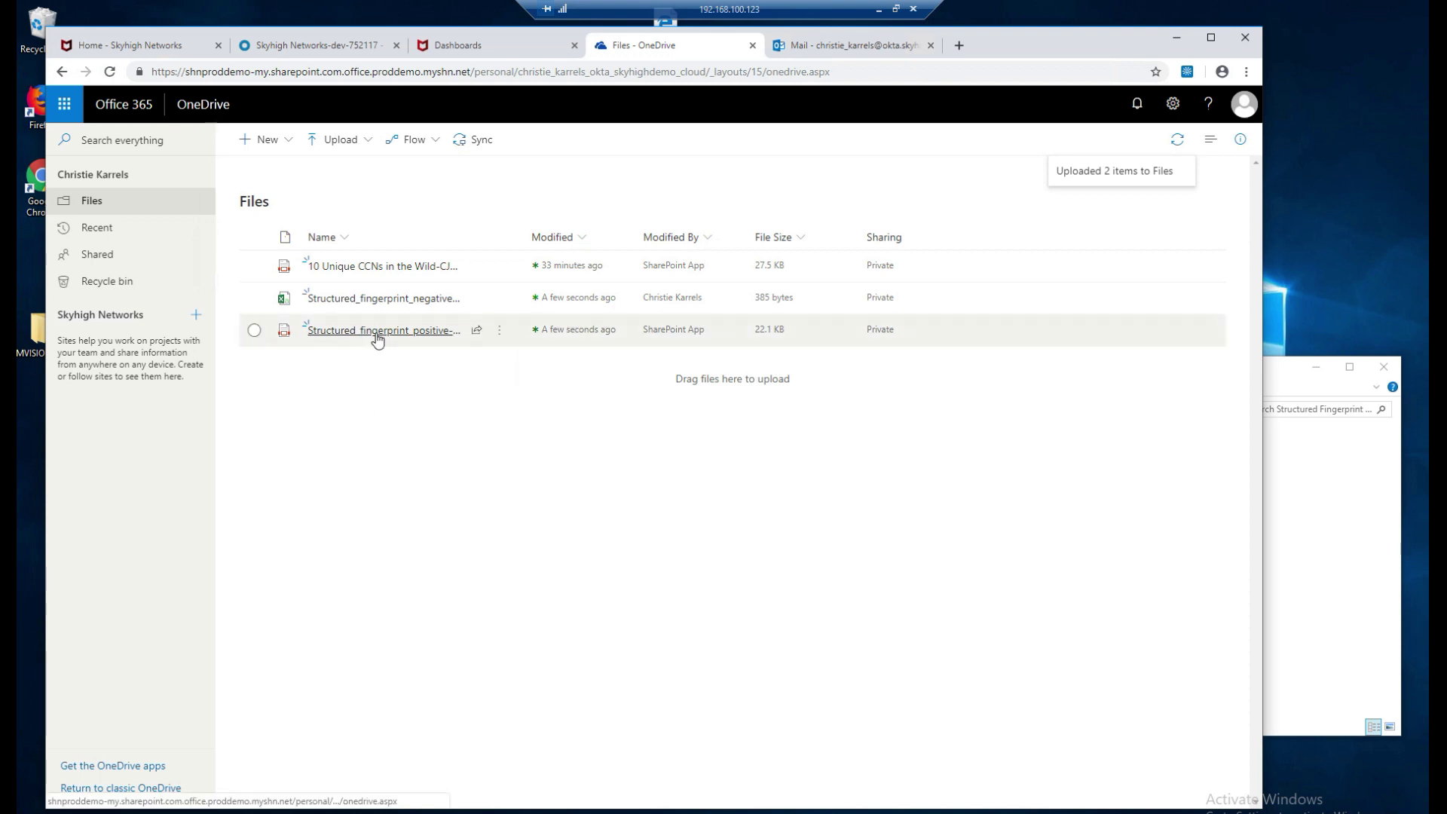
pyautogui.moveTo(376, 339)
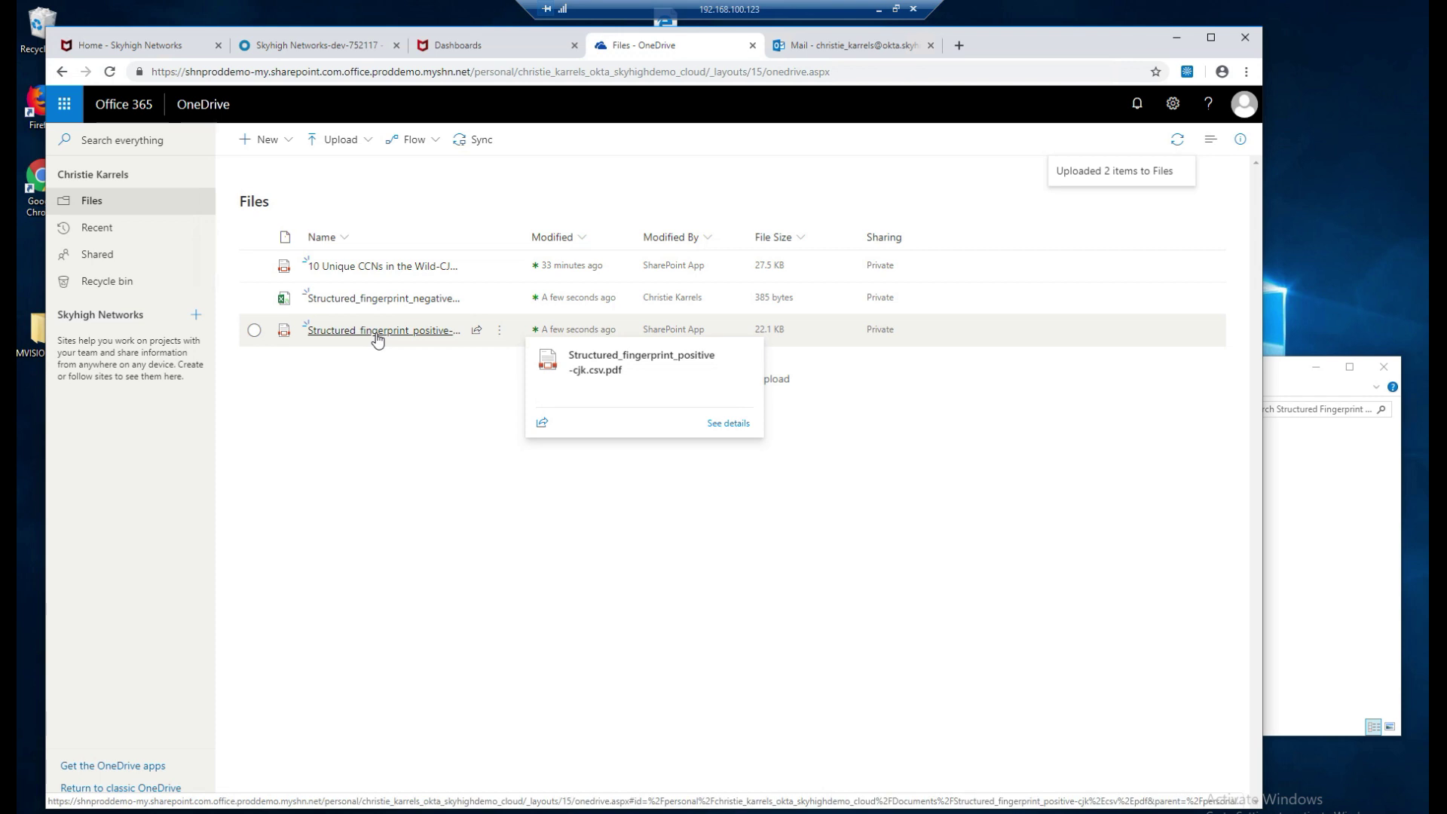
pyautogui.click(375, 332)
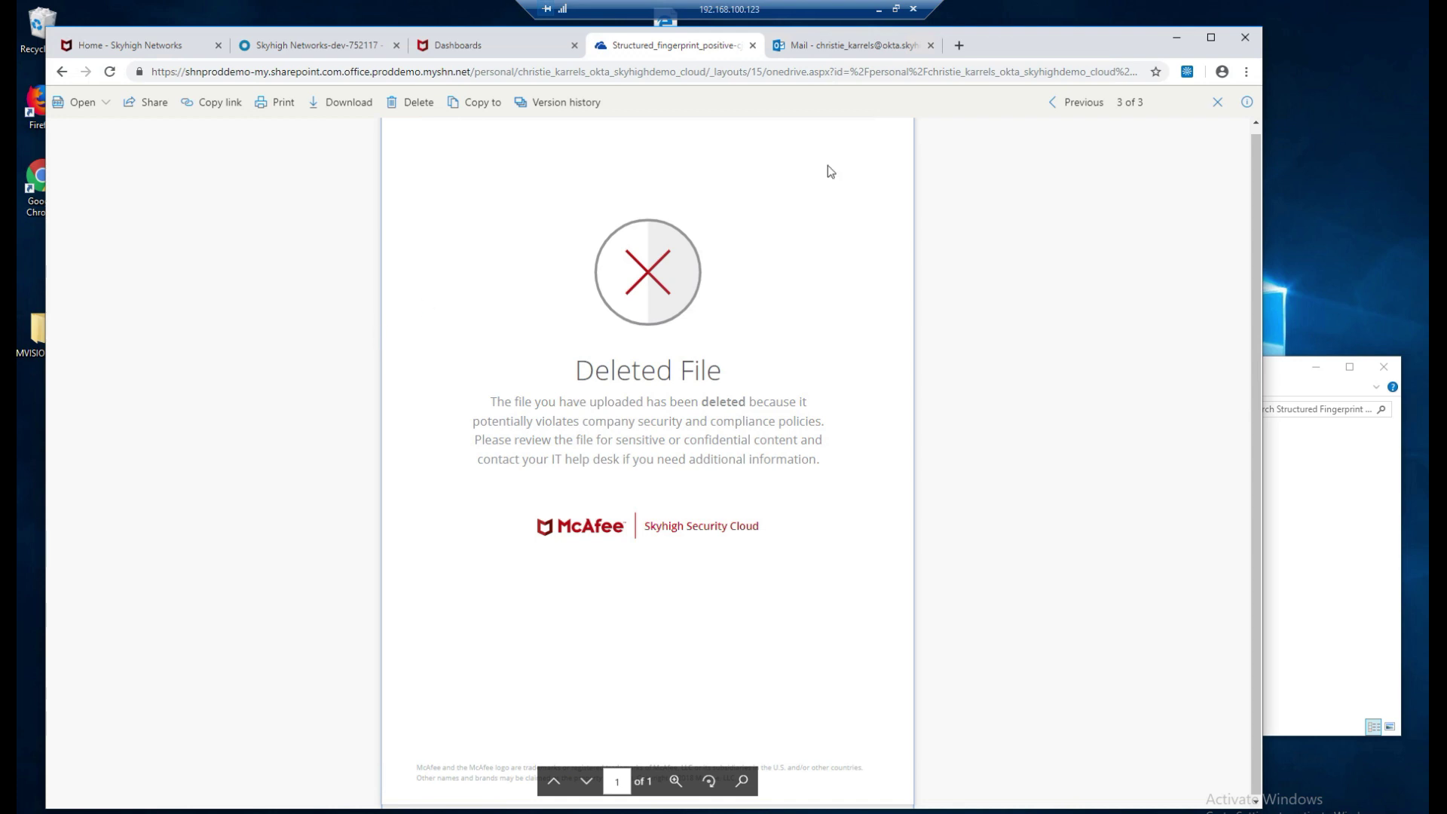
pyautogui.click(1217, 102)
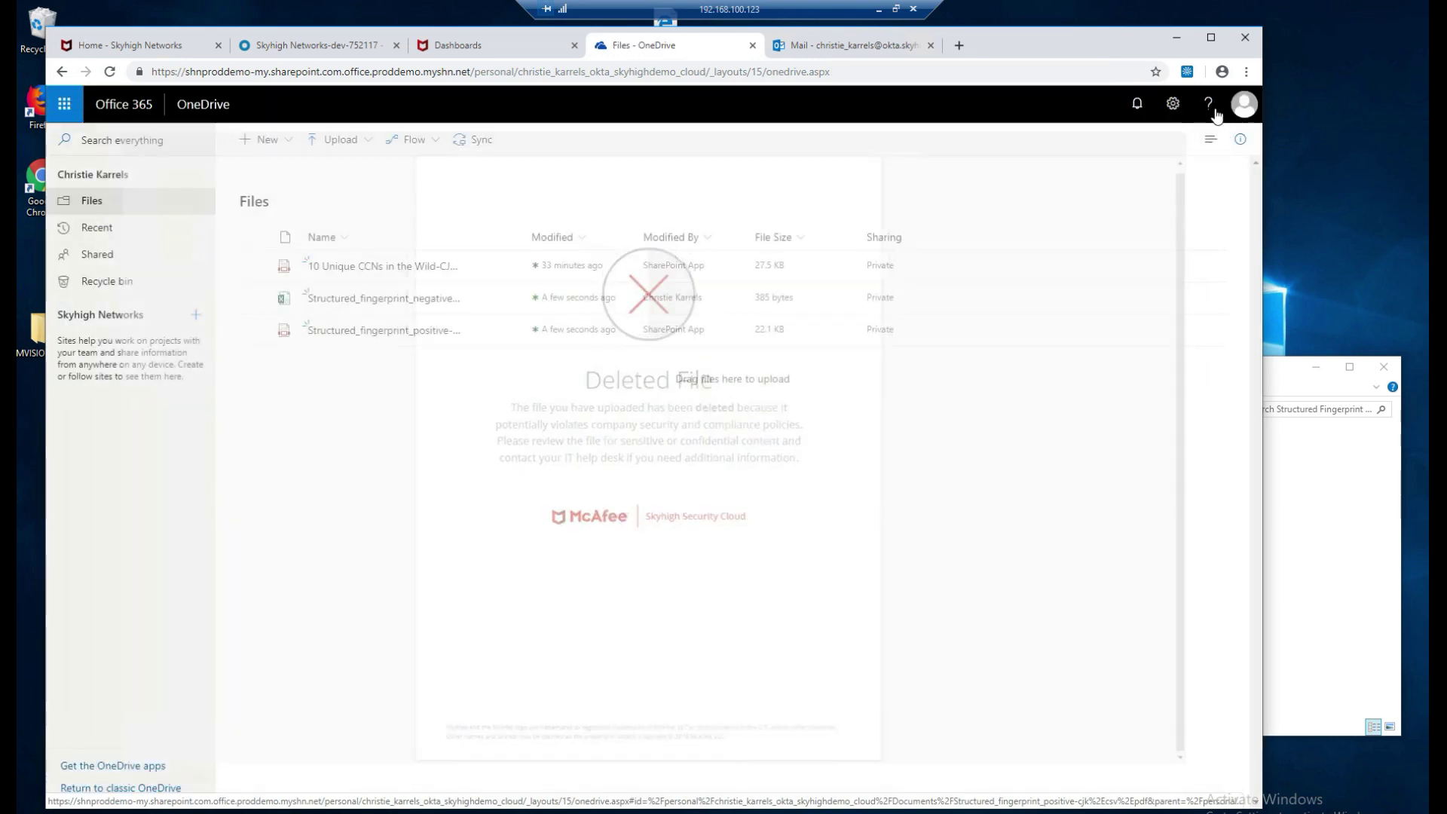
# Read the Outlook Delete notification for Structured_fingerprint_positive-cjk.csv, then return to the MVISION dashboard.
pyautogui.click(857, 47)
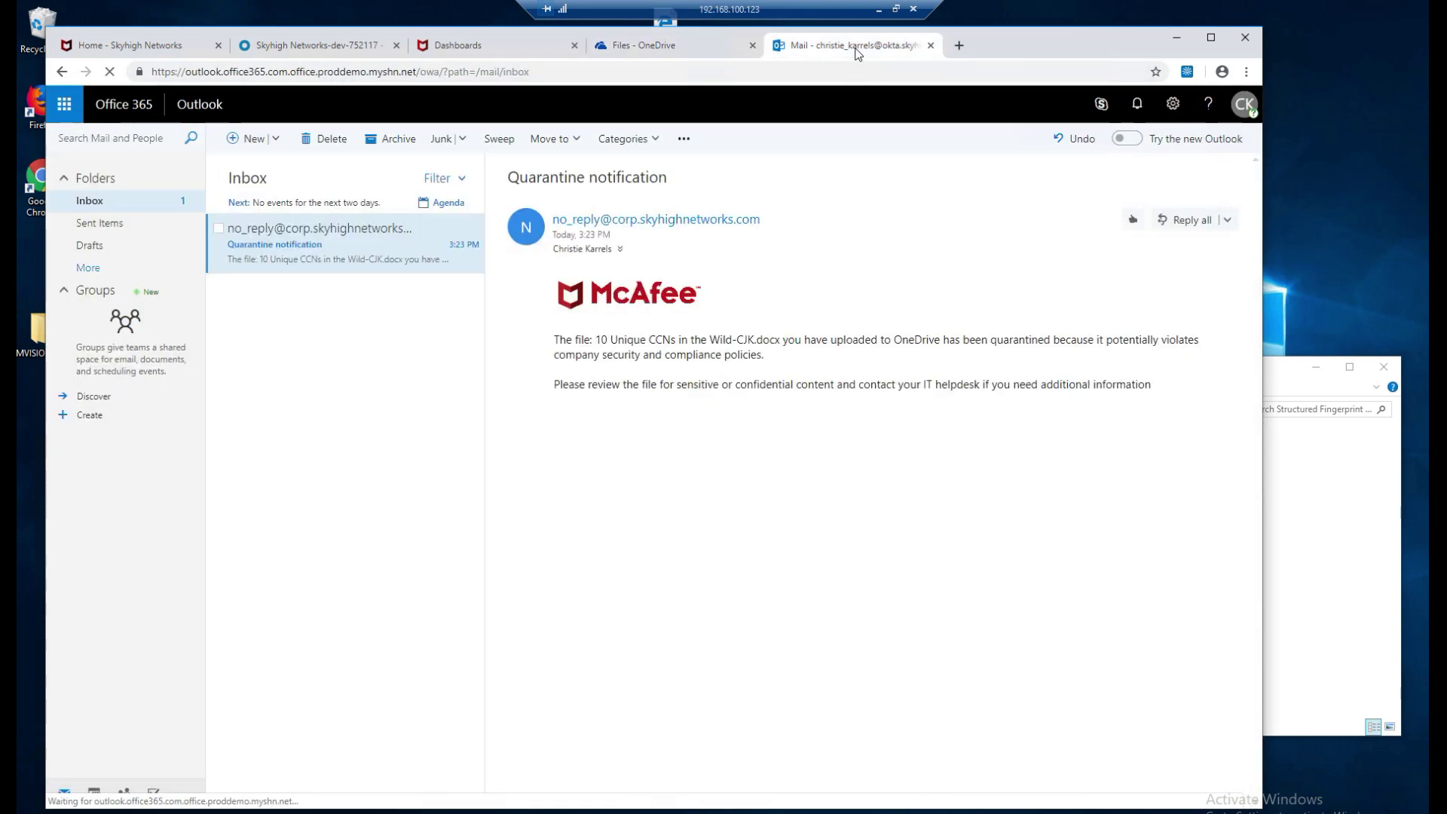
pyautogui.click(105, 202)
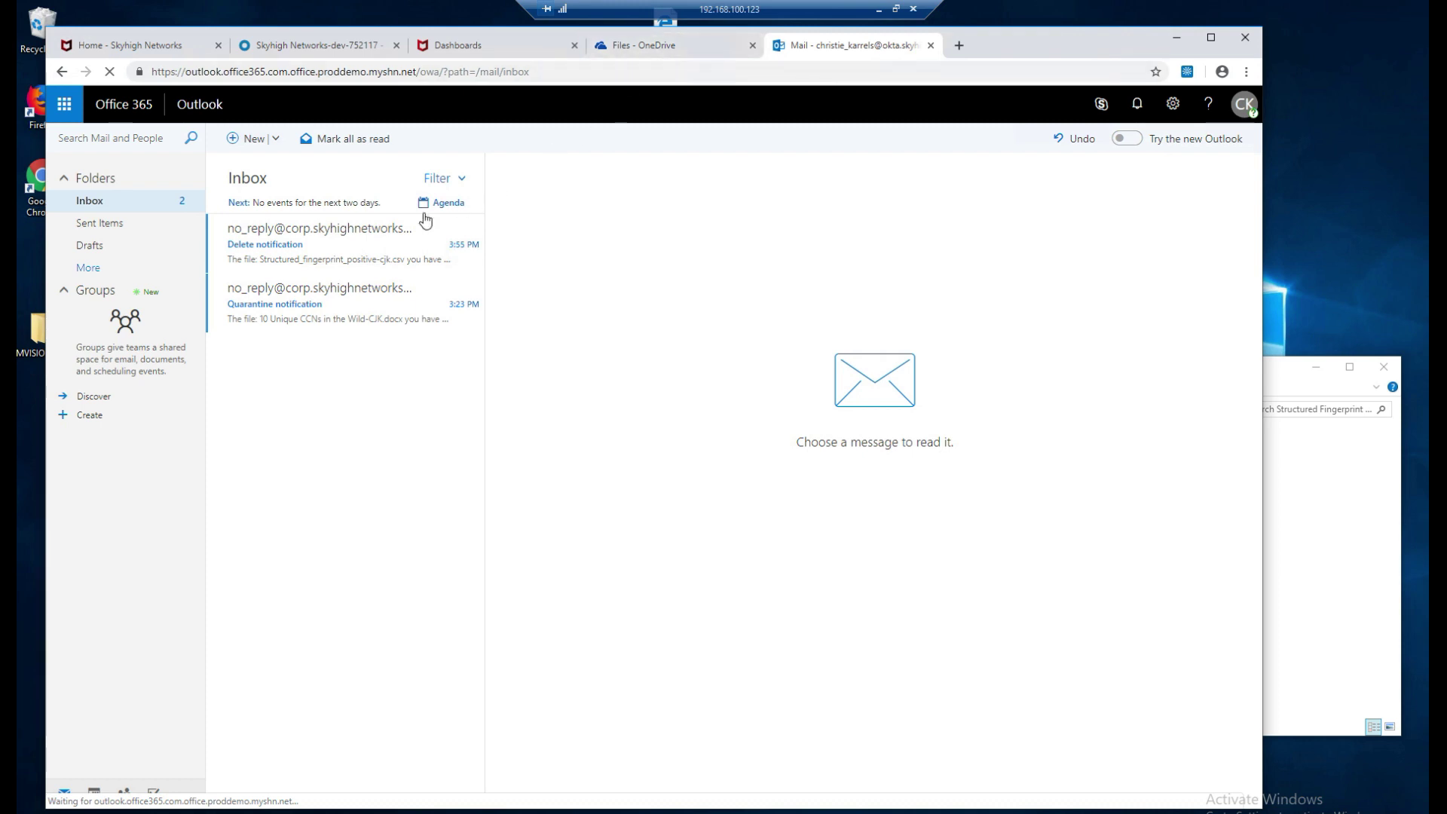
pyautogui.click(322, 242)
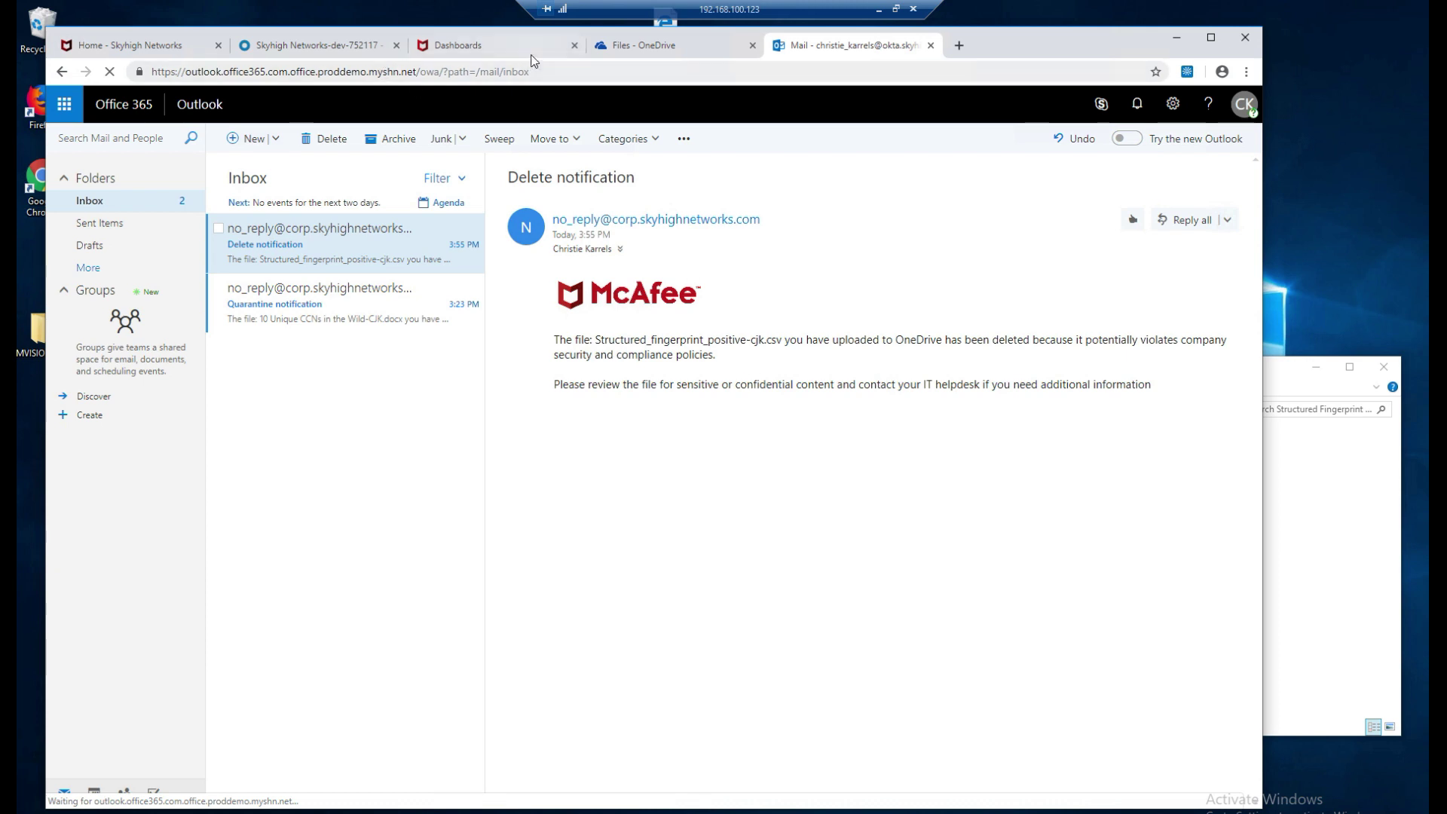
pyautogui.click(509, 46)
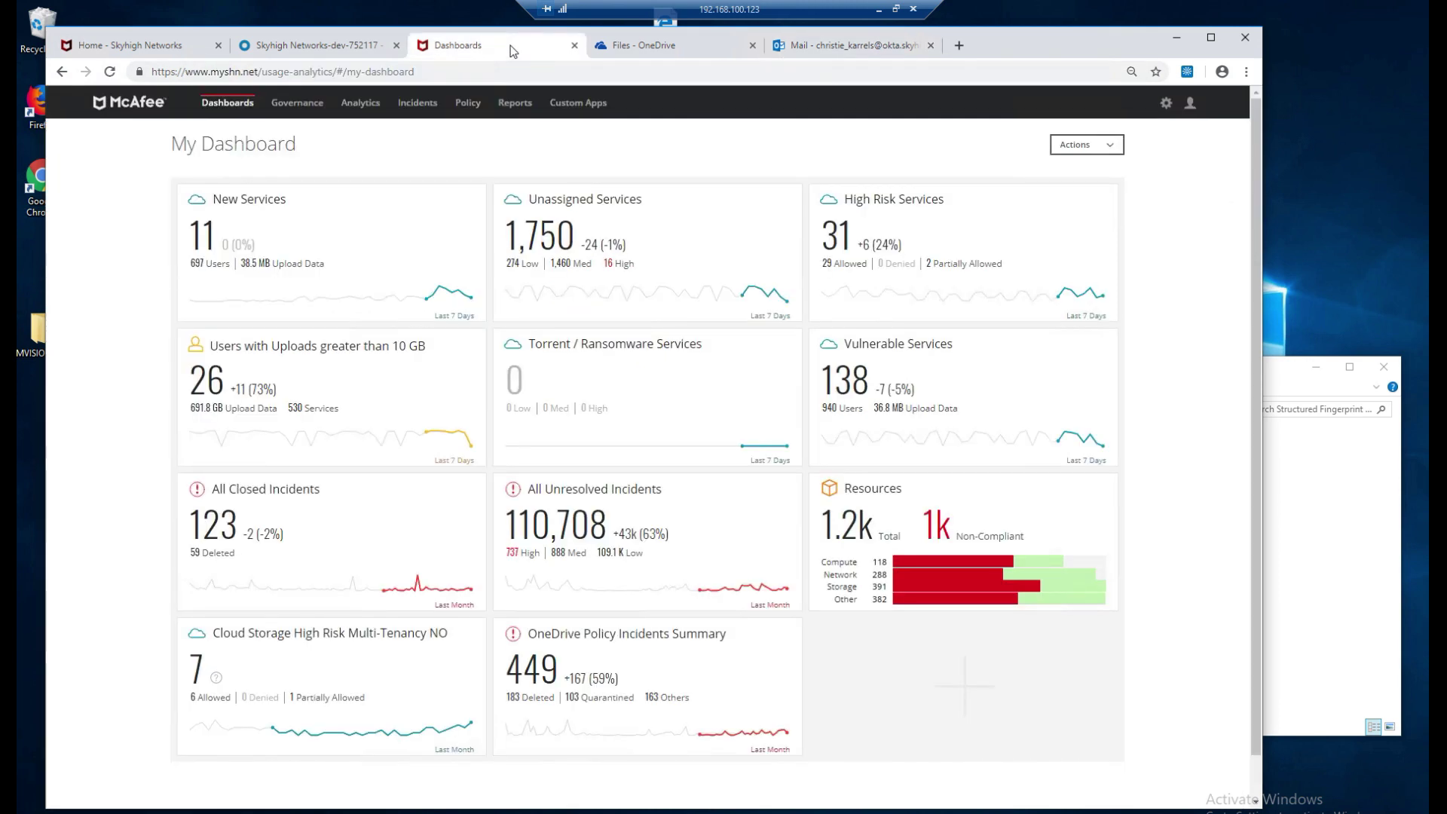
# Open Policy Incidents to list the 452 OneDrive incidents, with the fingerprint files on top.
pyautogui.moveTo(424, 113)
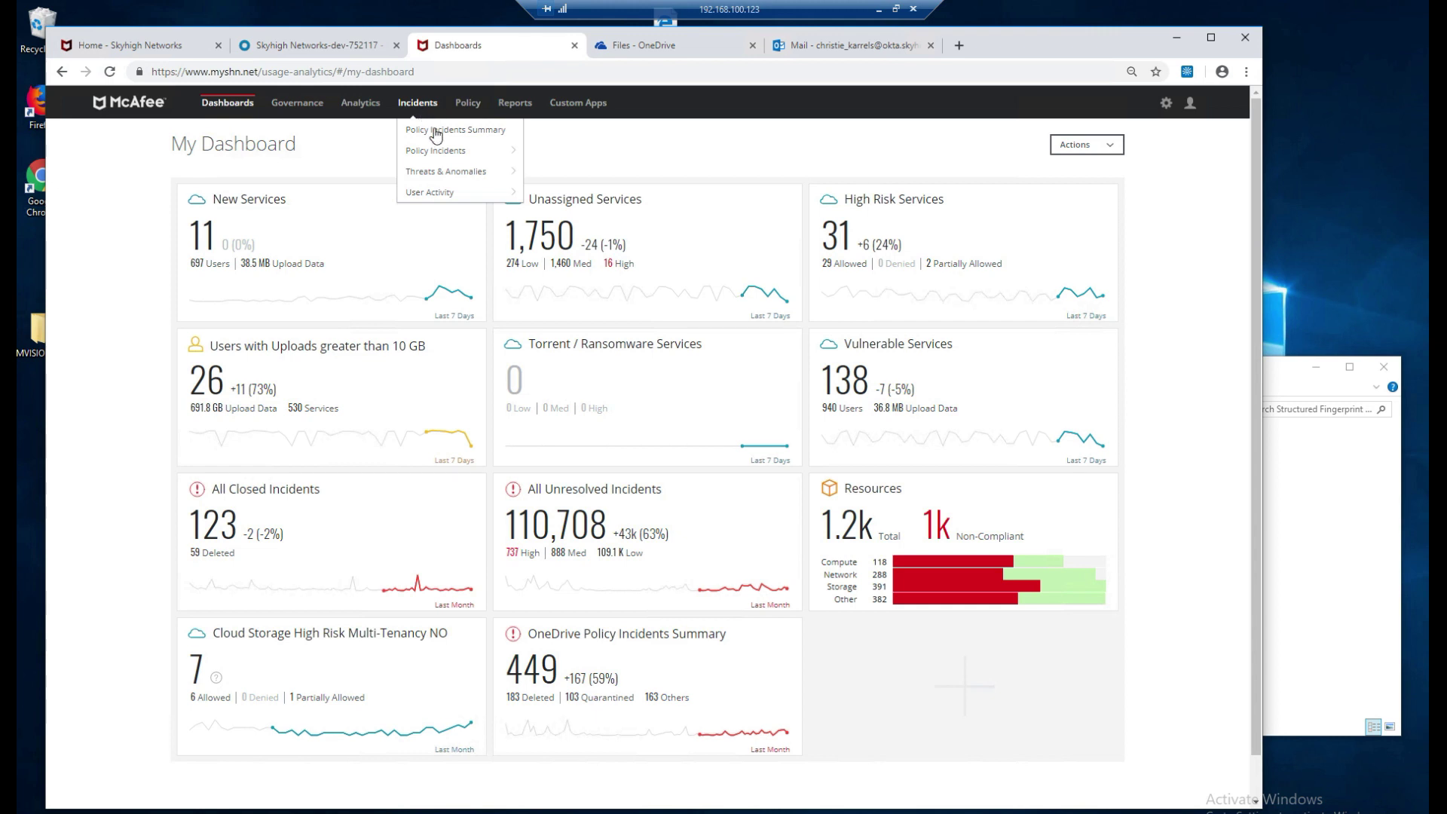
pyautogui.moveTo(437, 155)
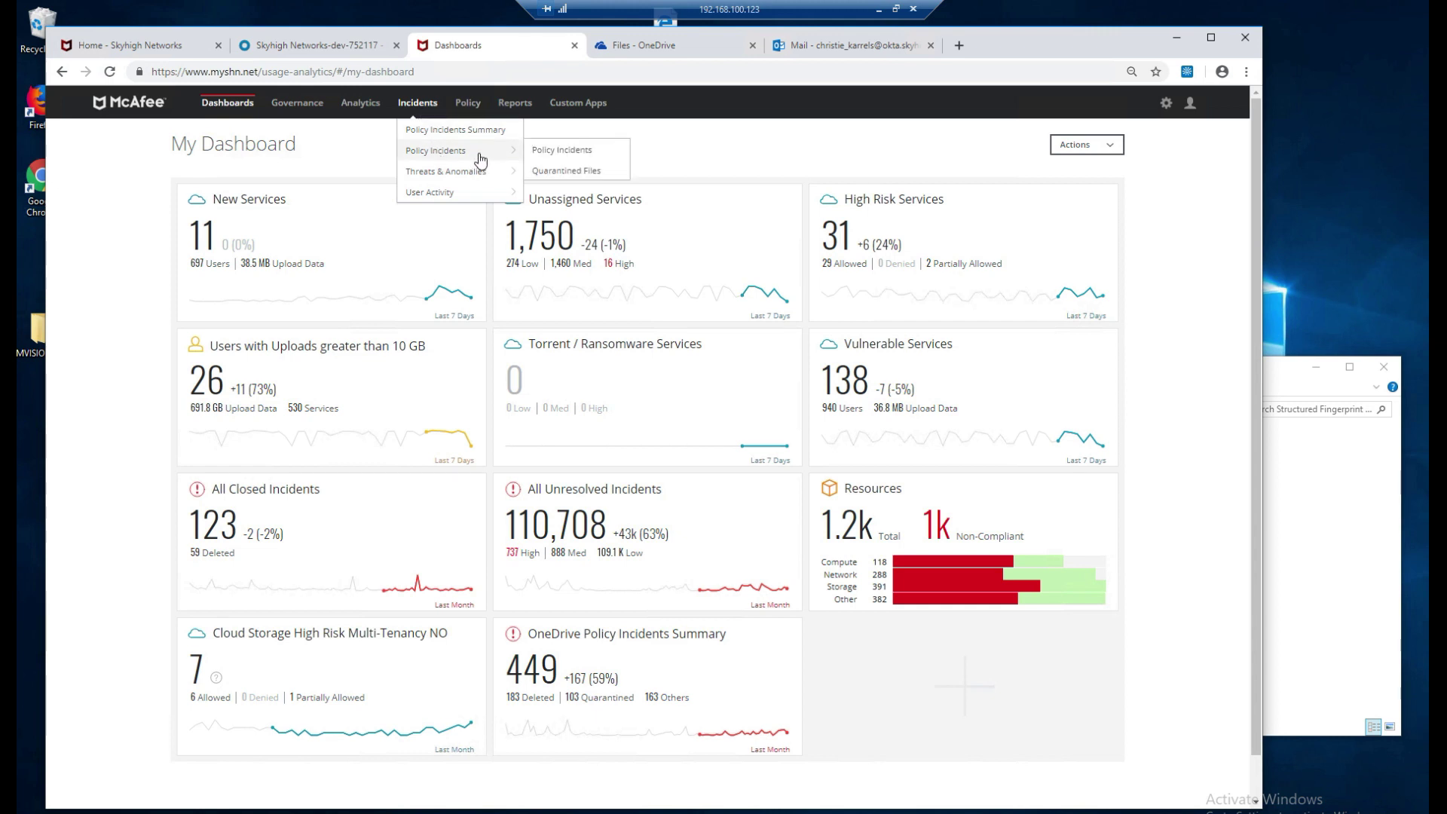
pyautogui.click(558, 152)
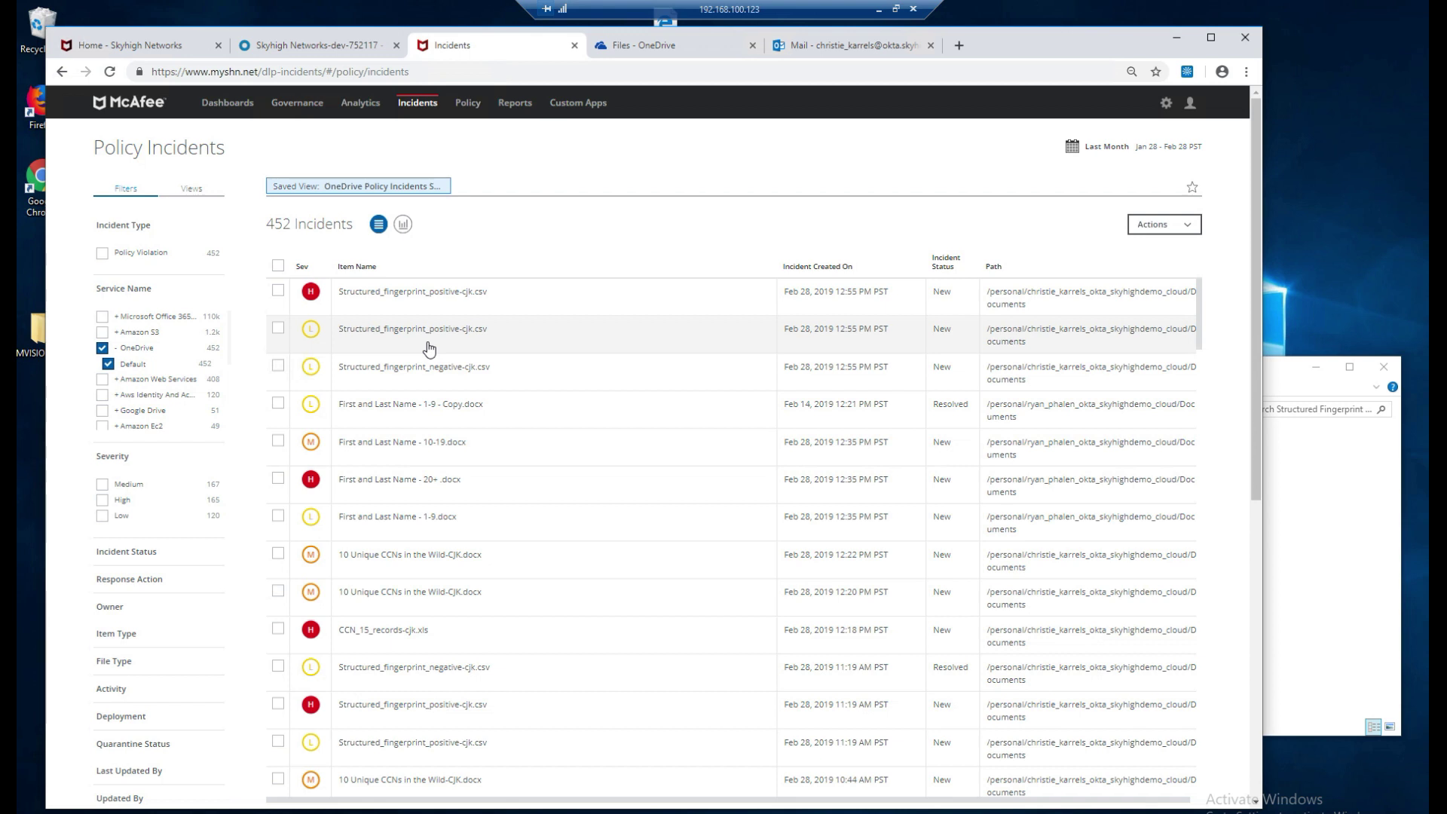
# Review incident 8436: Structured Fingerprinting matched the positive-cjk CSV and the file was deleted.
pyautogui.click(433, 300)
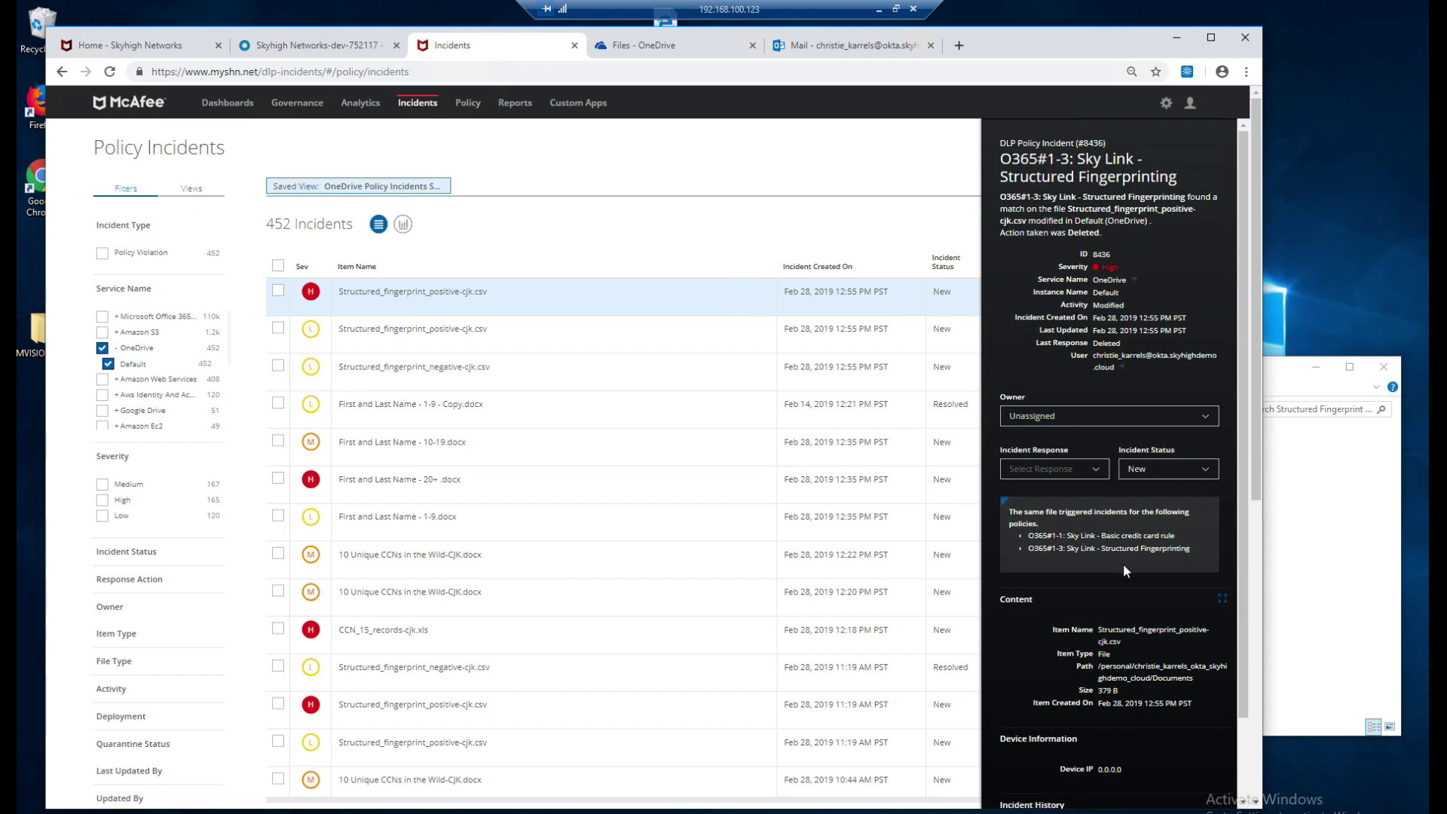
pyautogui.scroll(-1, 1123, 565)
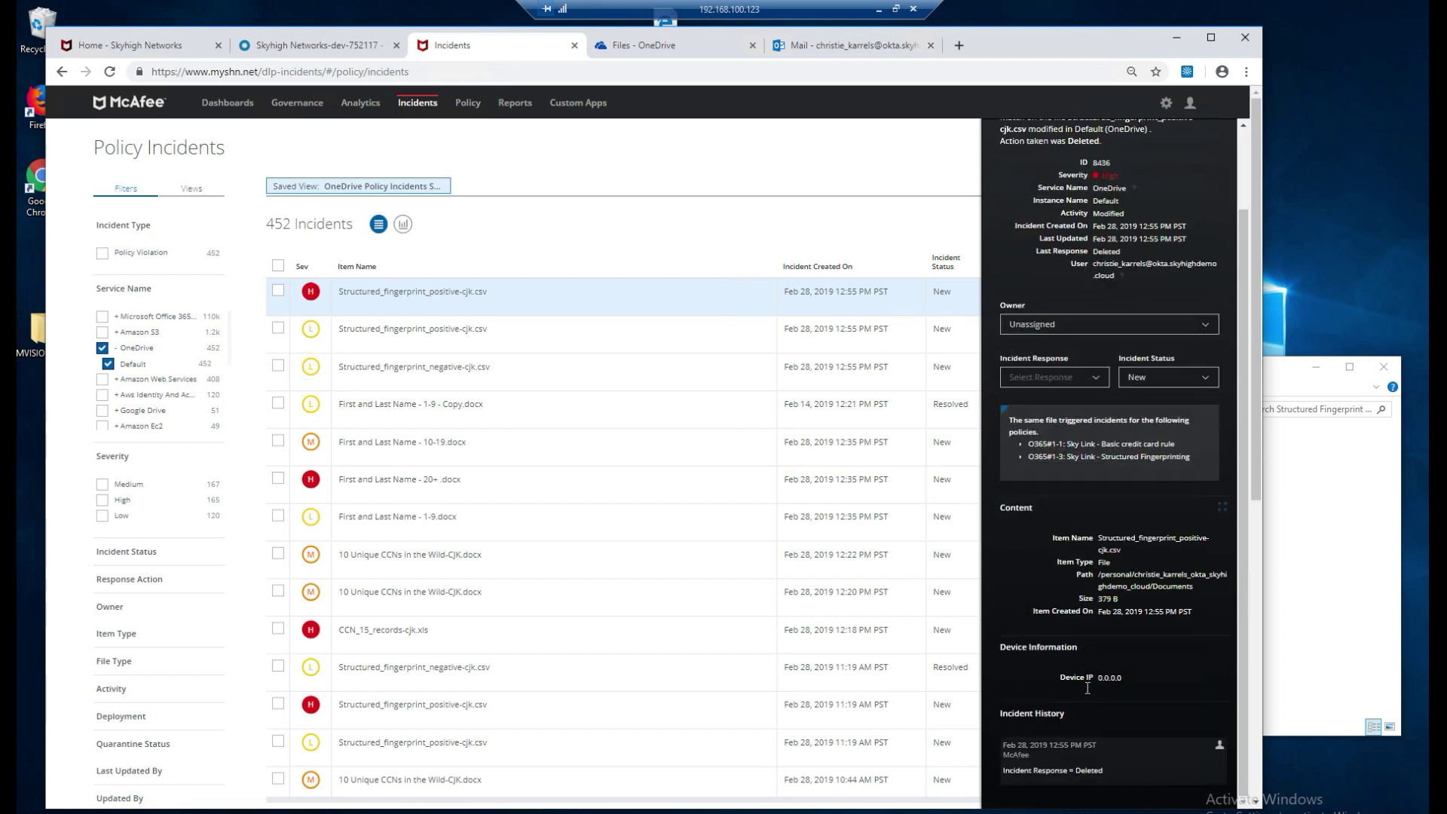
pyautogui.scroll(1, 1088, 688)
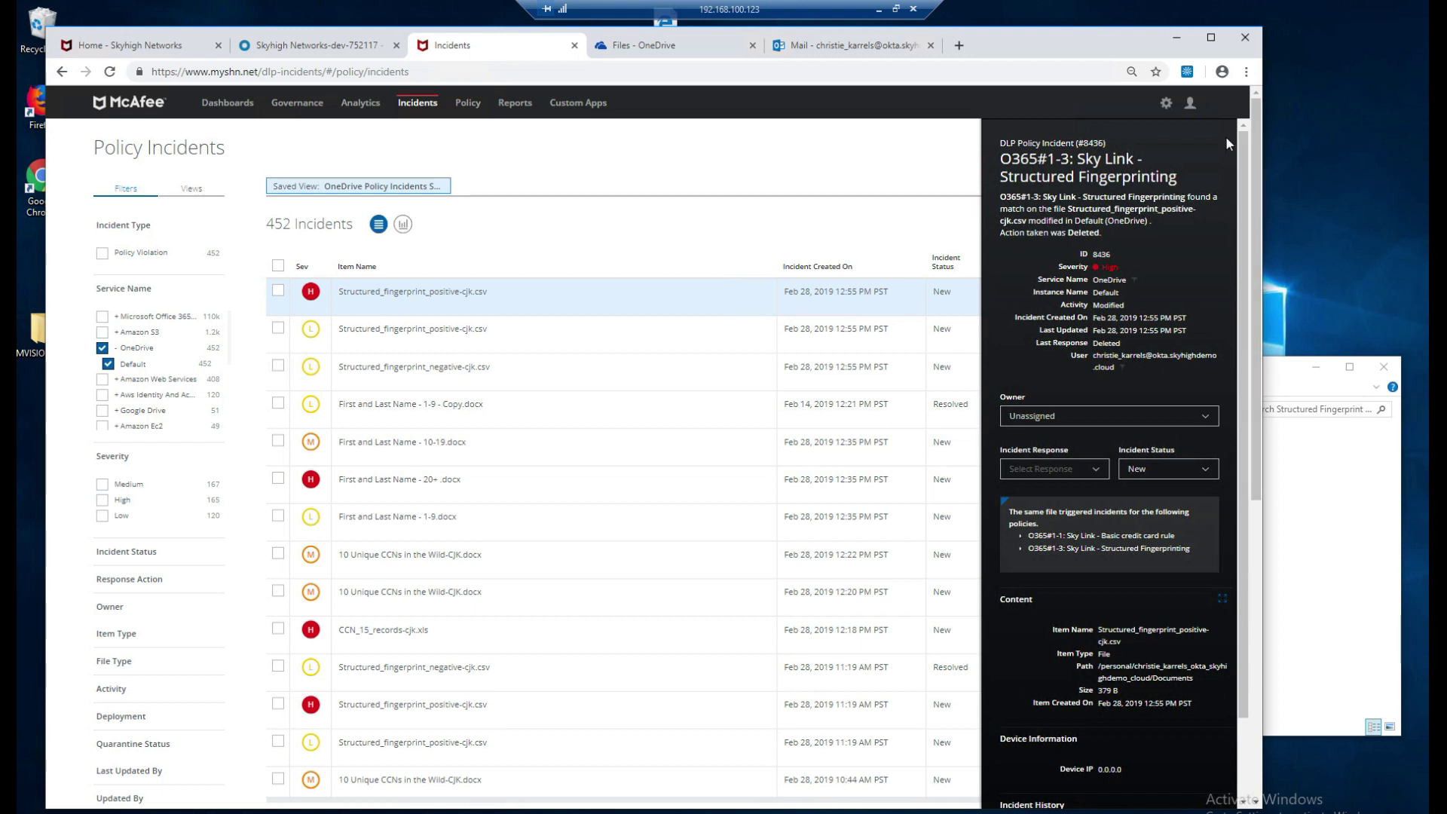
# Filter the Policy Incidents Summary to the 165 high-severity OneDrive incidents.
pyautogui.click(417, 105)
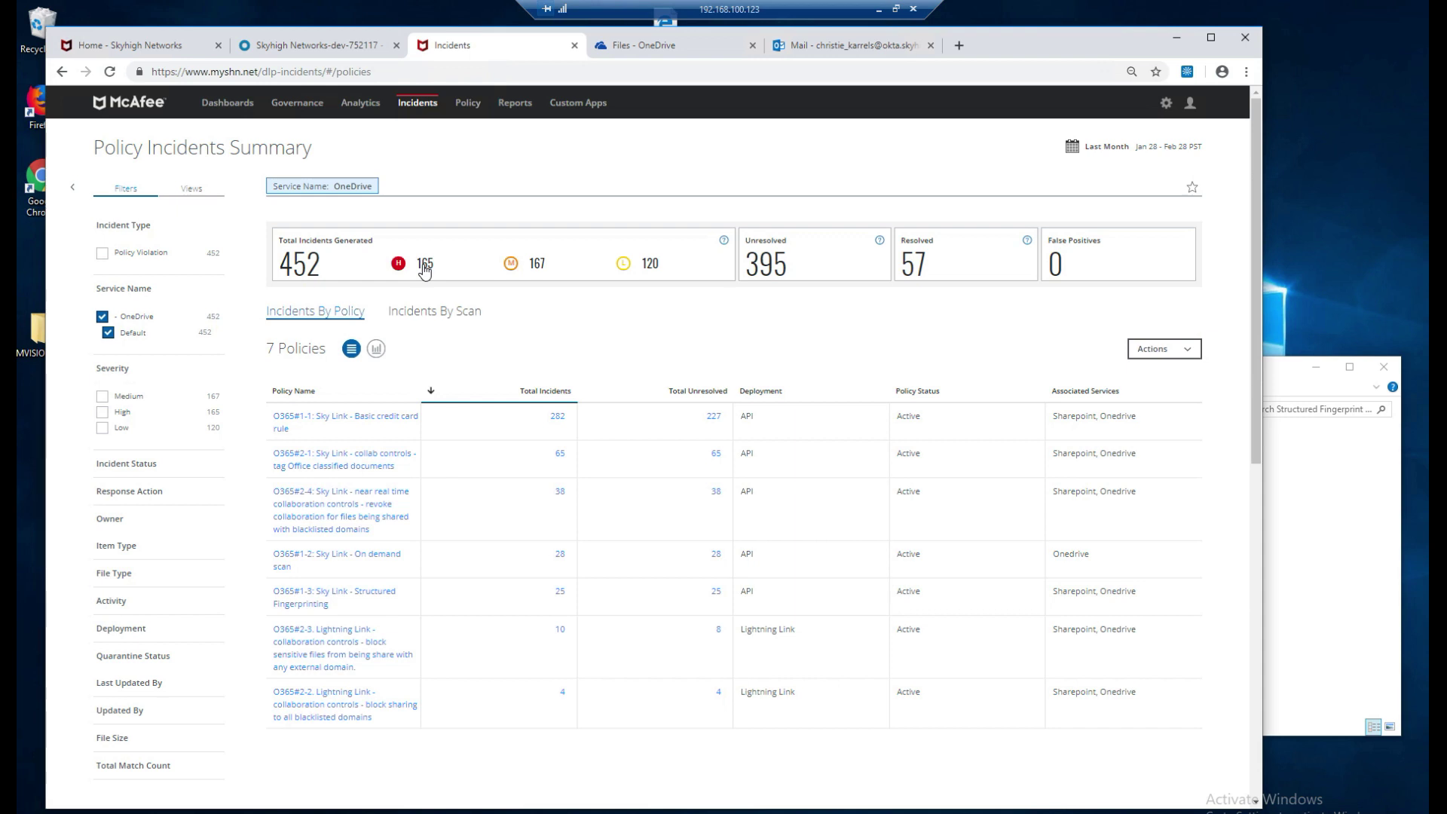
pyautogui.click(425, 266)
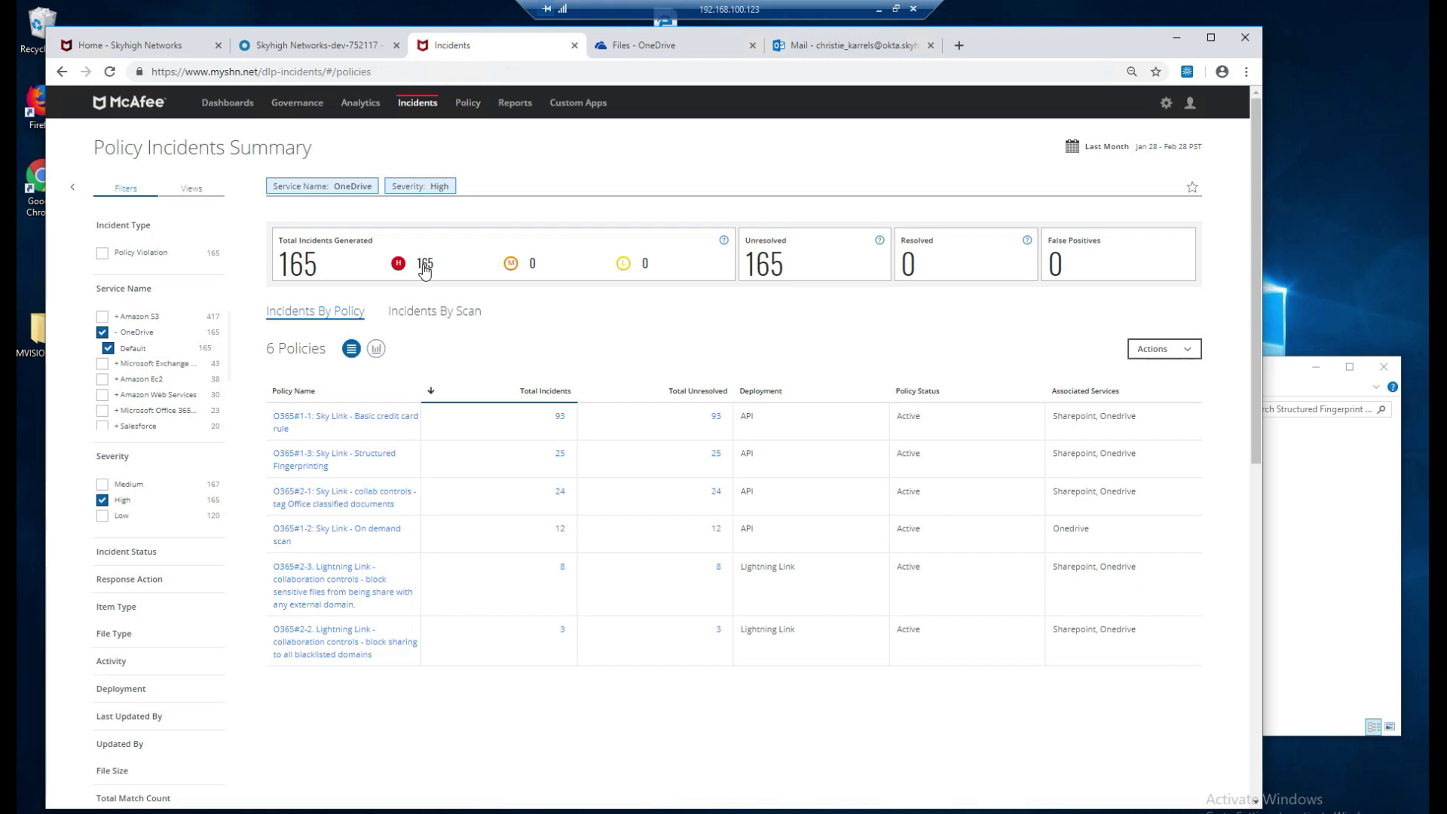
# Return to My Dashboard, where the OneDrive incidents tile reads 452.
pyautogui.click(227, 104)
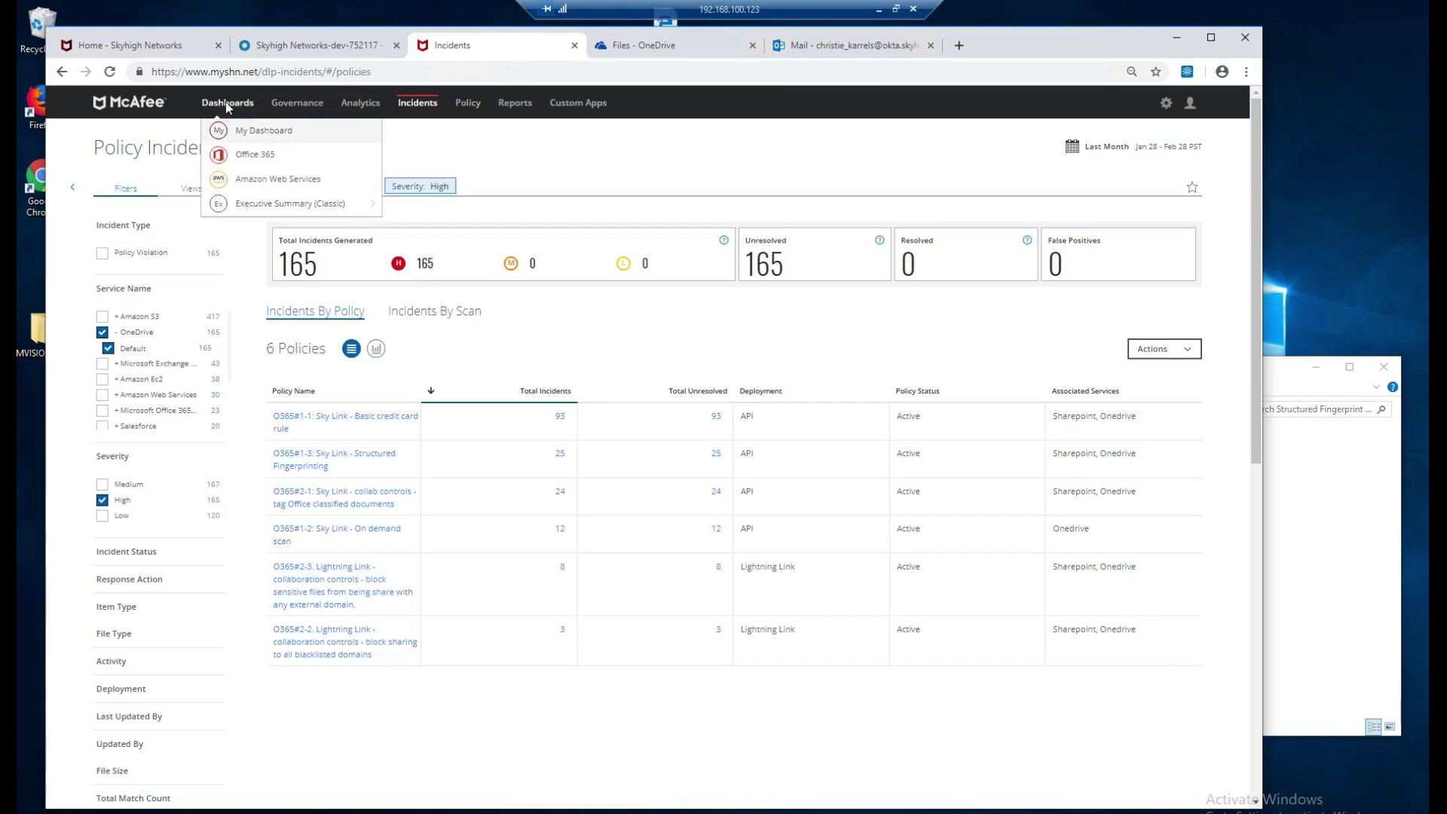
pyautogui.click(226, 106)
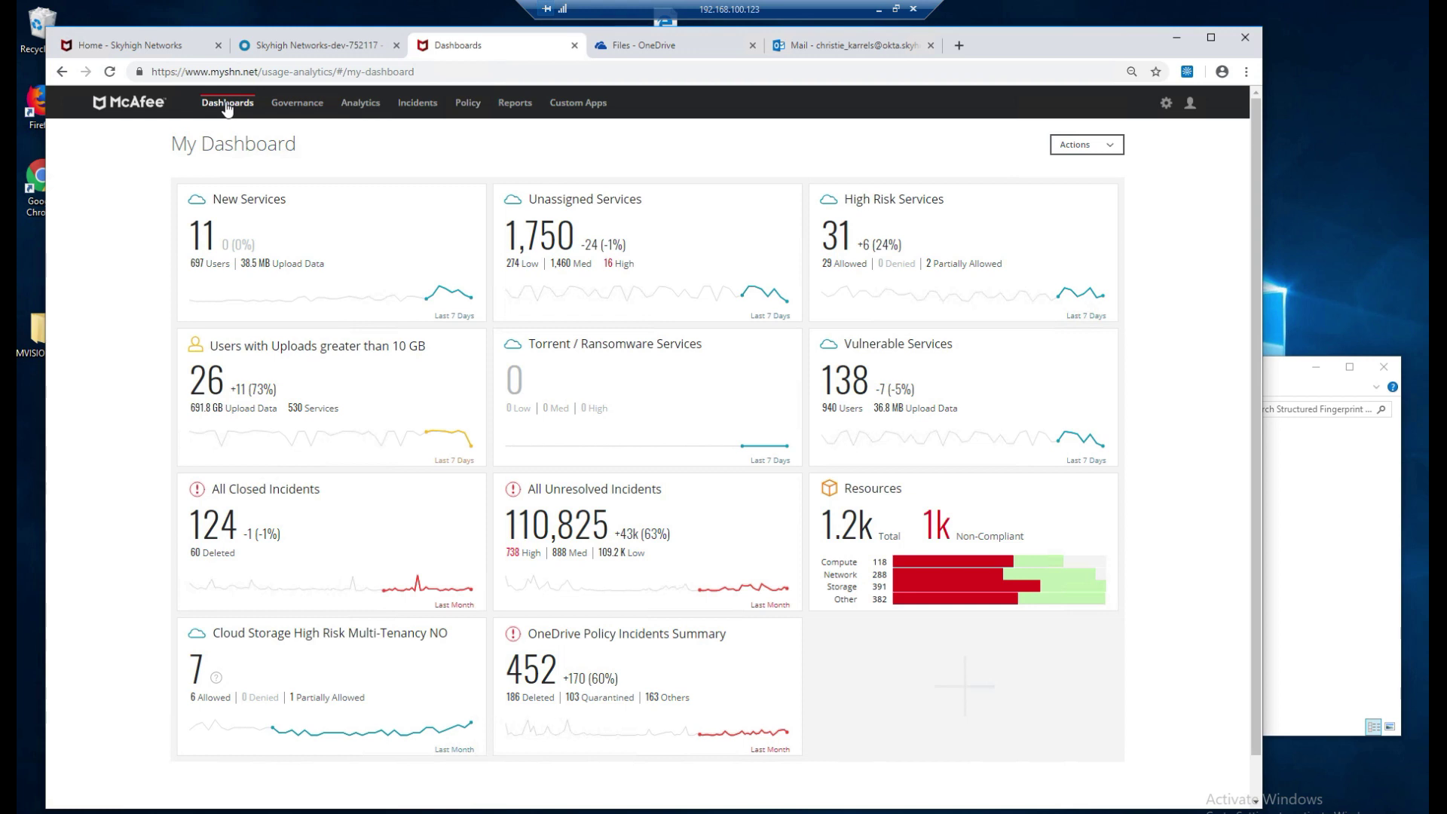
# Open the DLP Policies list of 34 policies and scroll to the O365 policies.
pyautogui.moveTo(468, 106)
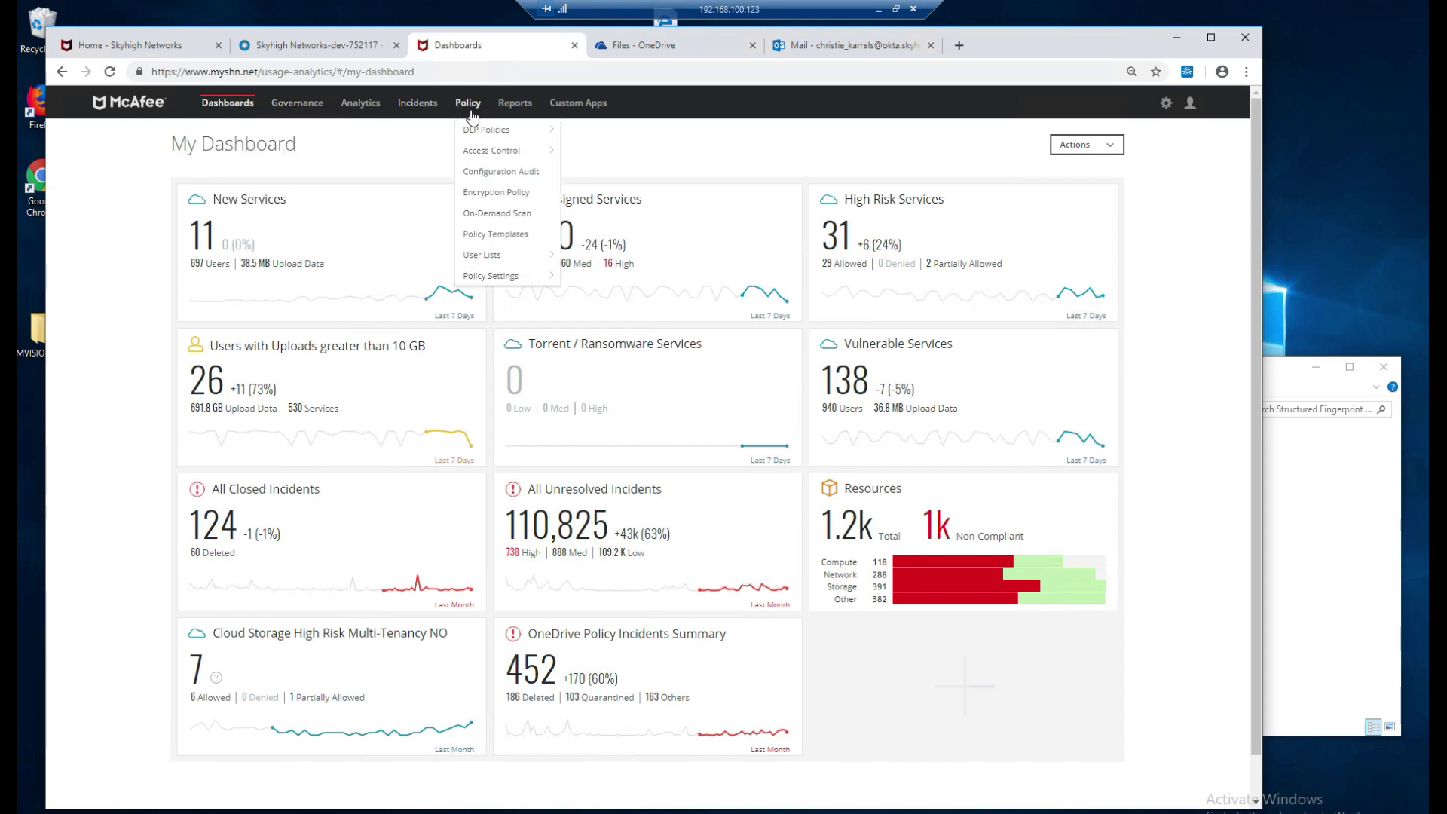
pyautogui.moveTo(487, 132)
pyautogui.click(595, 130)
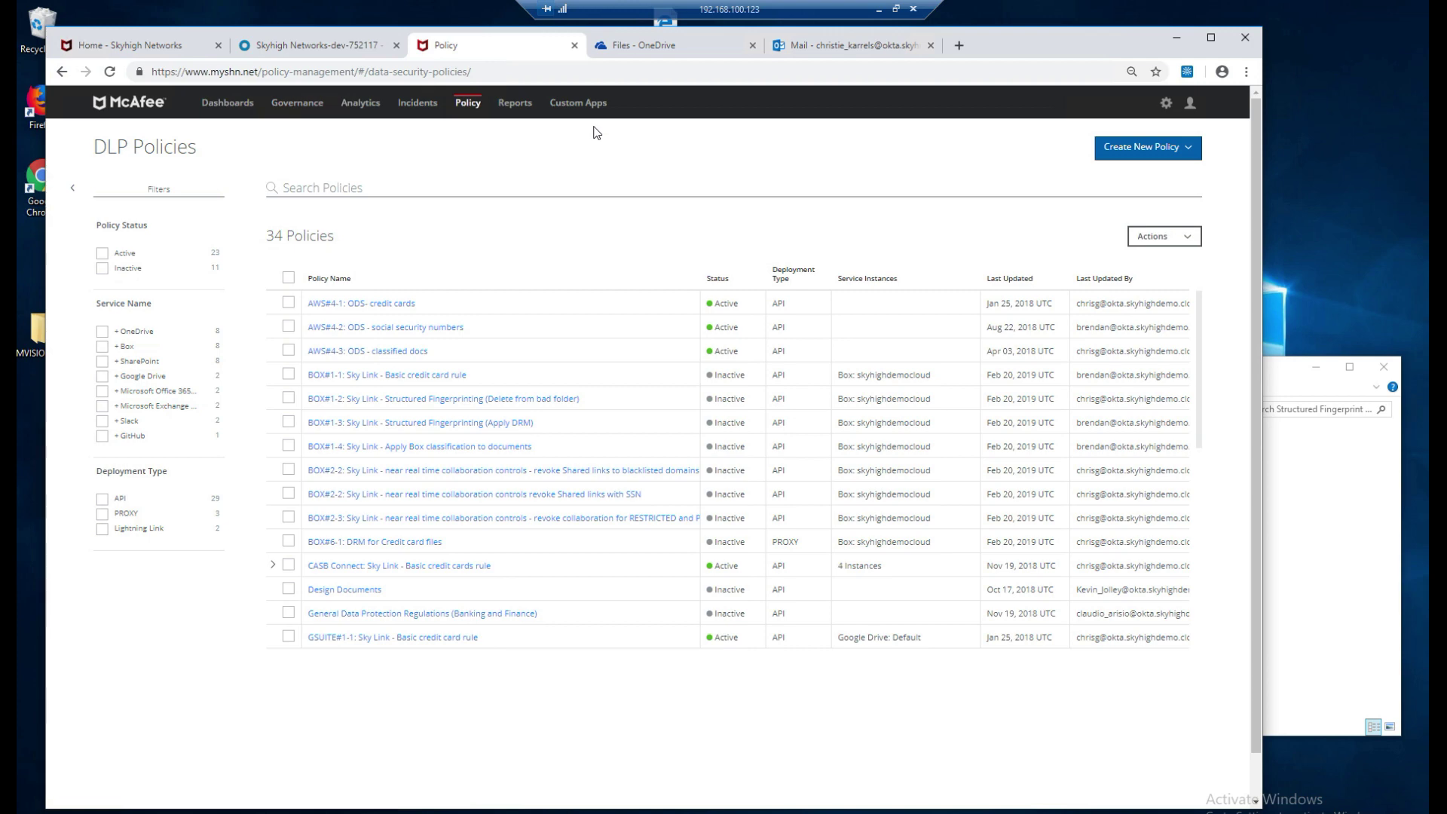
pyautogui.scroll(-5, 565, 446)
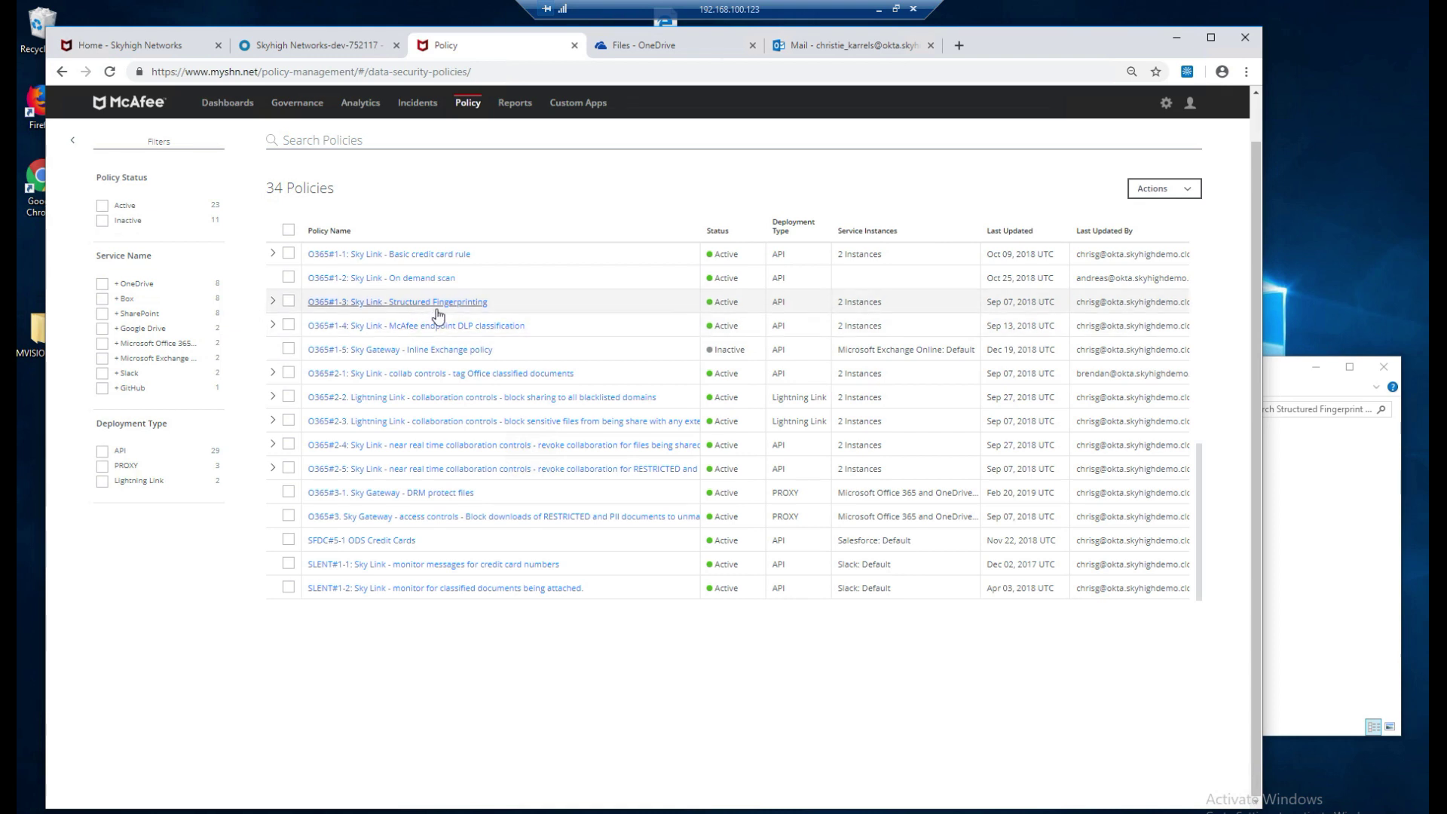
# Review an O365 DLP policy's details, then return to the OneDrive file list.
pyautogui.click(501, 325)
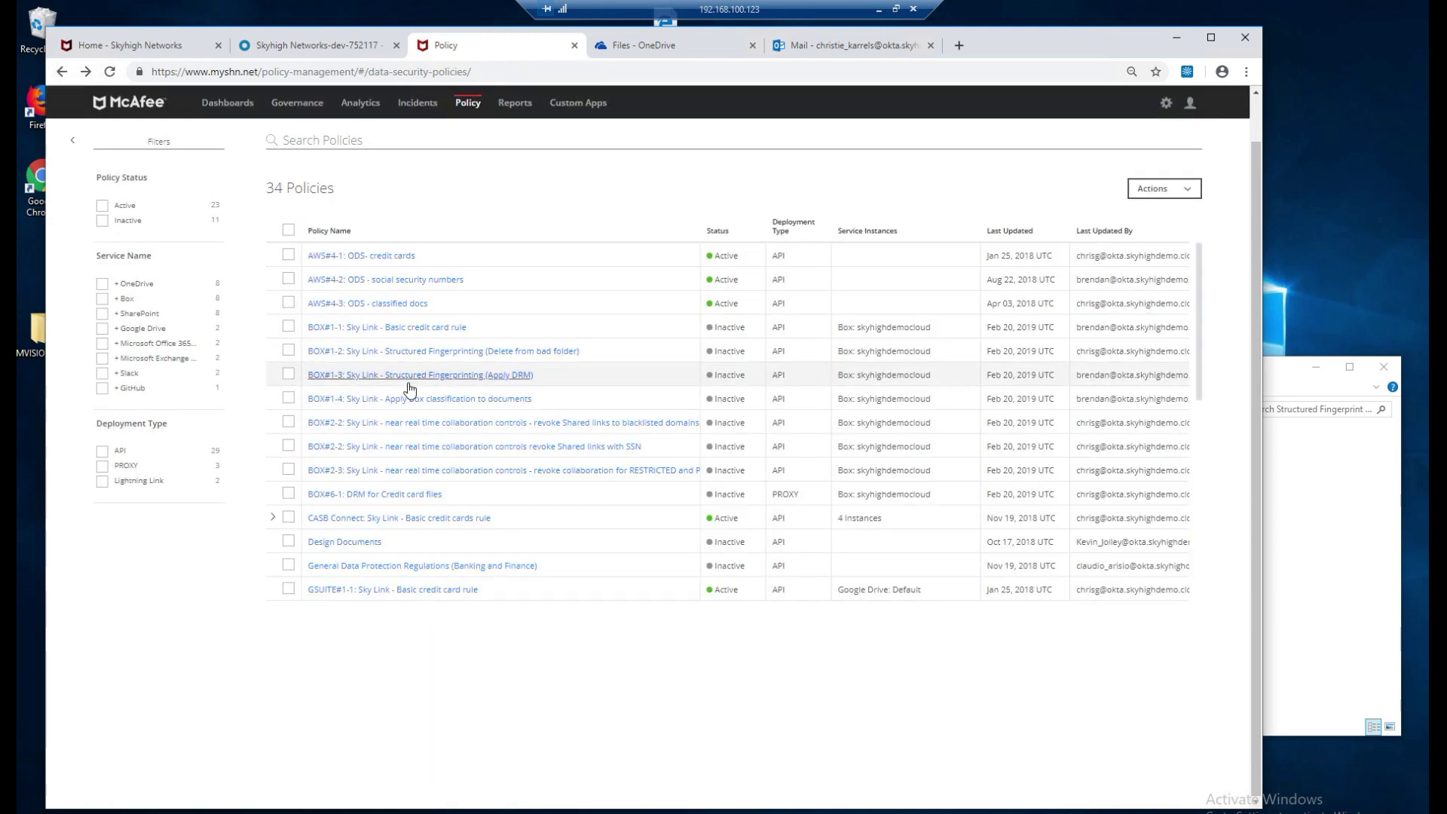
pyautogui.scroll(-5, 410, 384)
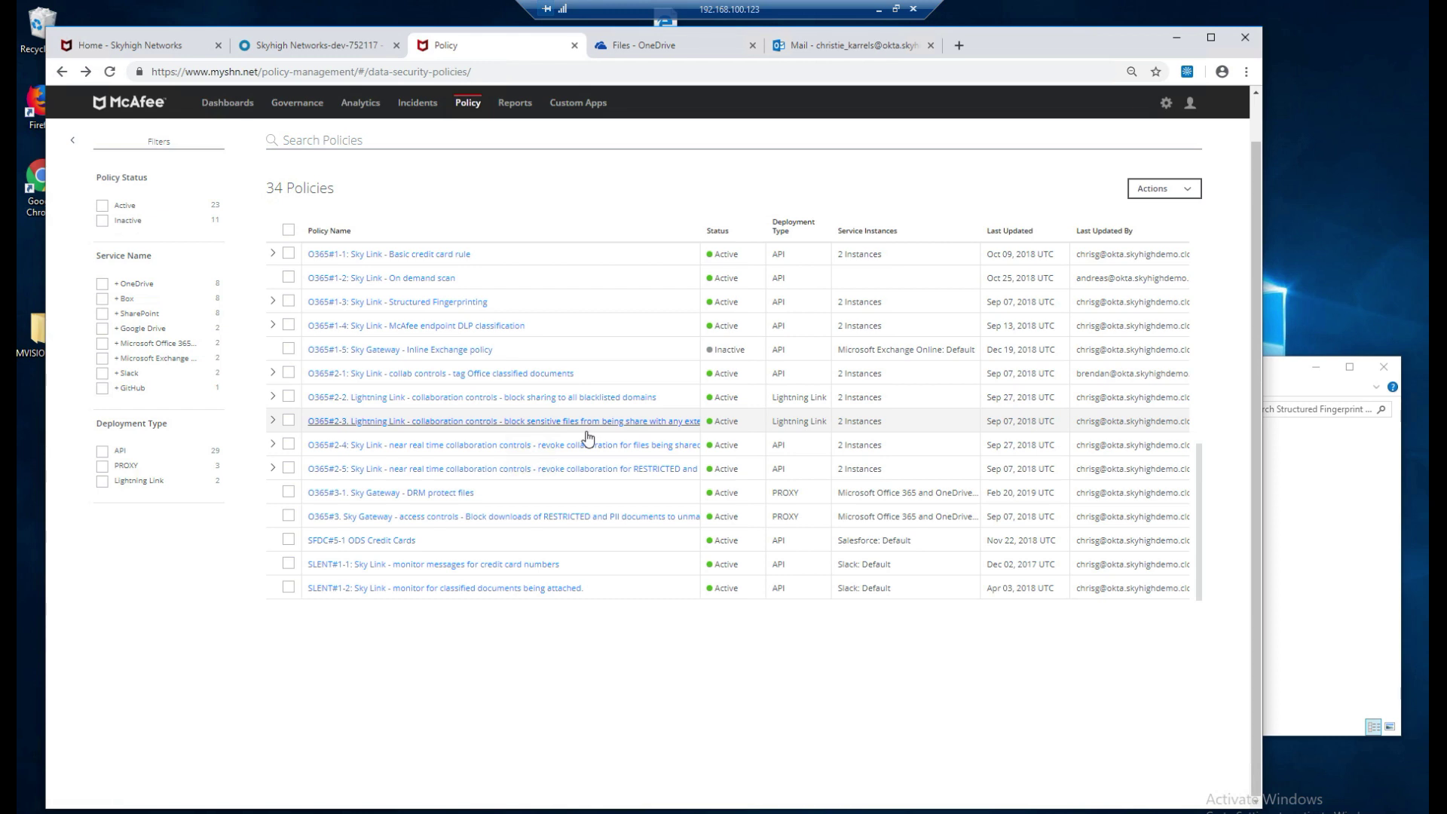
pyautogui.click(661, 50)
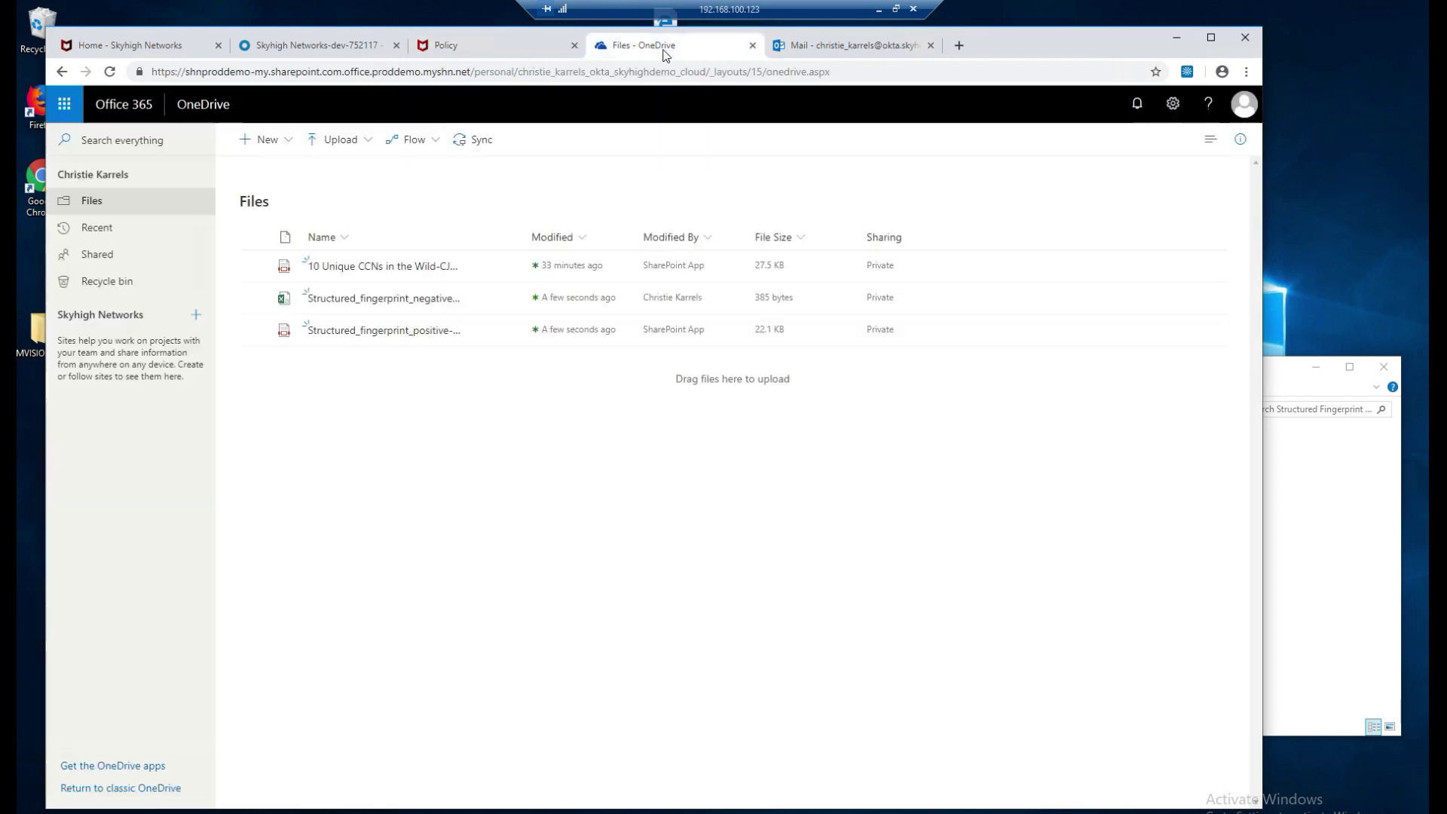
# Upload confidential-cjk, dummy-cjk, personal-cjk and restricted-cjk.docx from Documents with classification into OneDrive.
pyautogui.click(1297, 381)
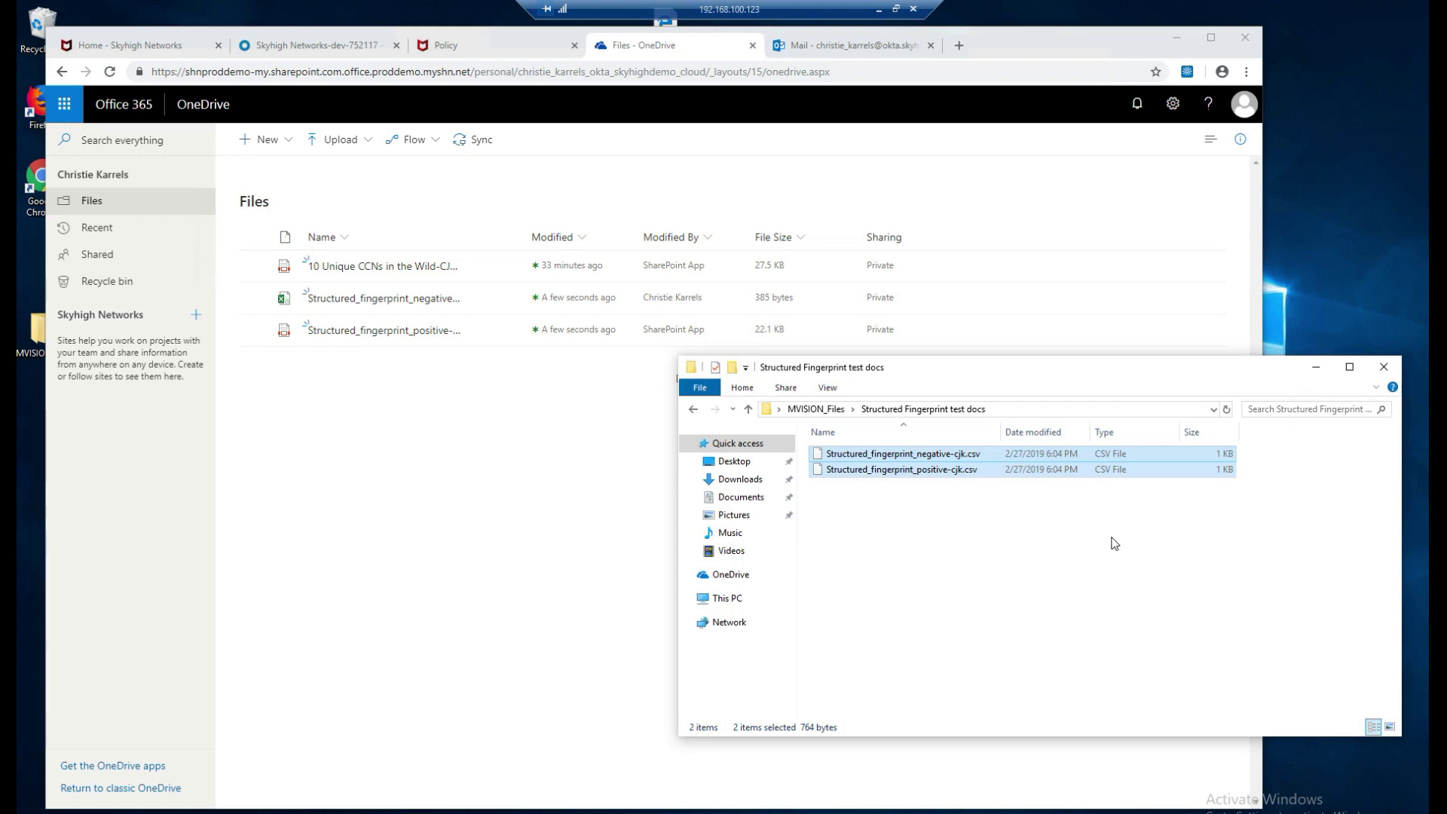
pyautogui.click(828, 410)
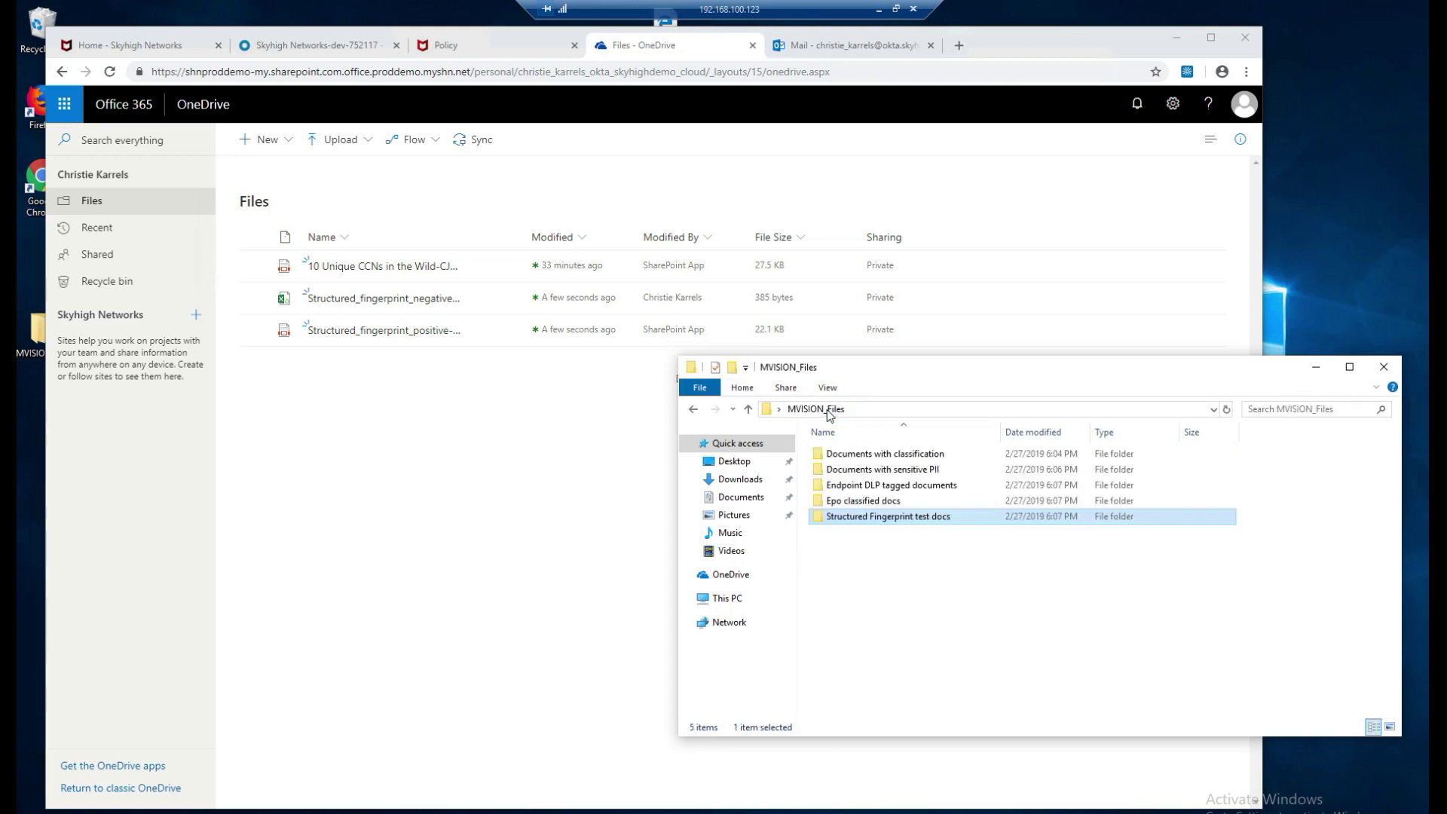
pyautogui.click(872, 459)
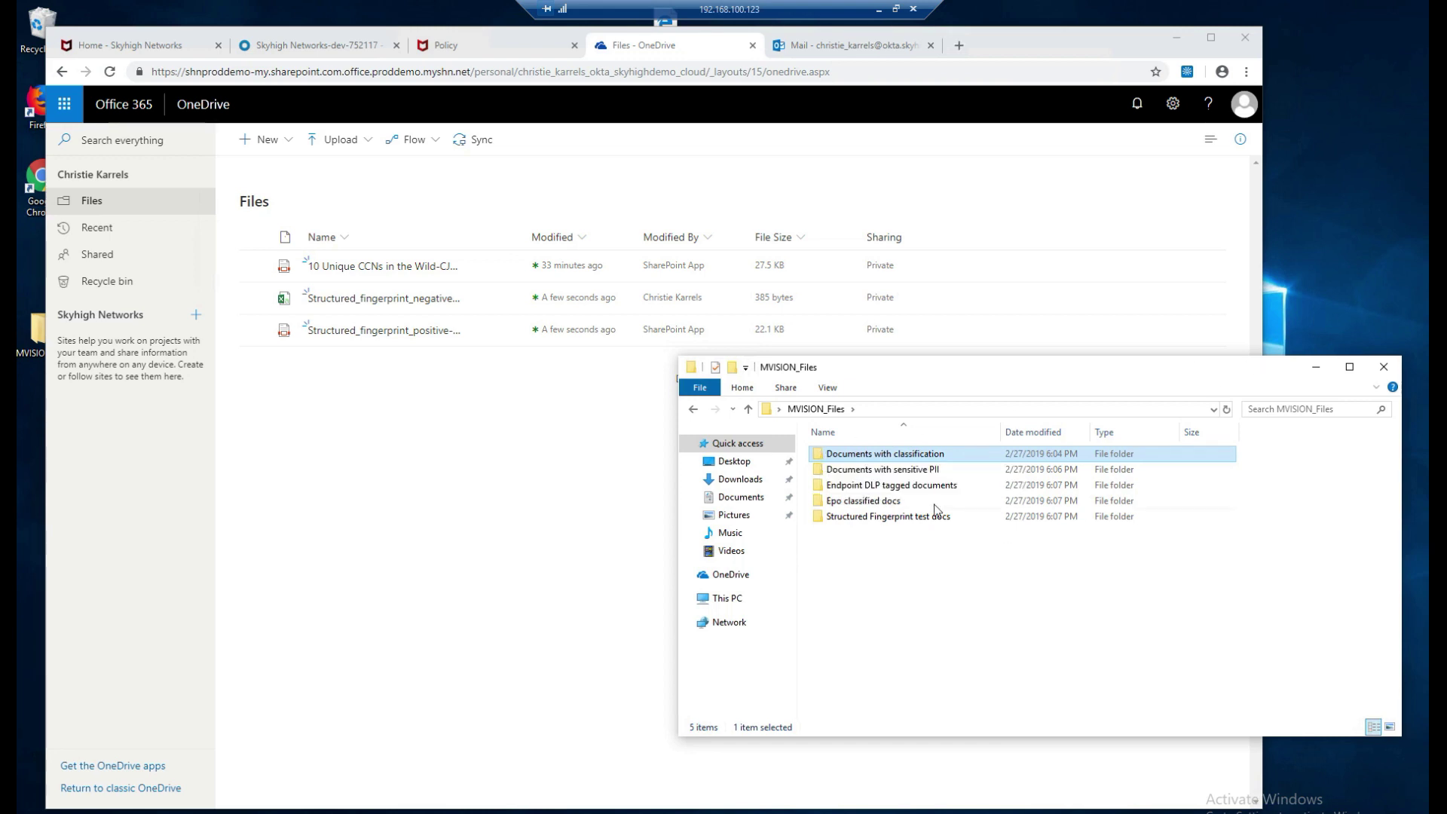
pyautogui.doubleClick(922, 457)
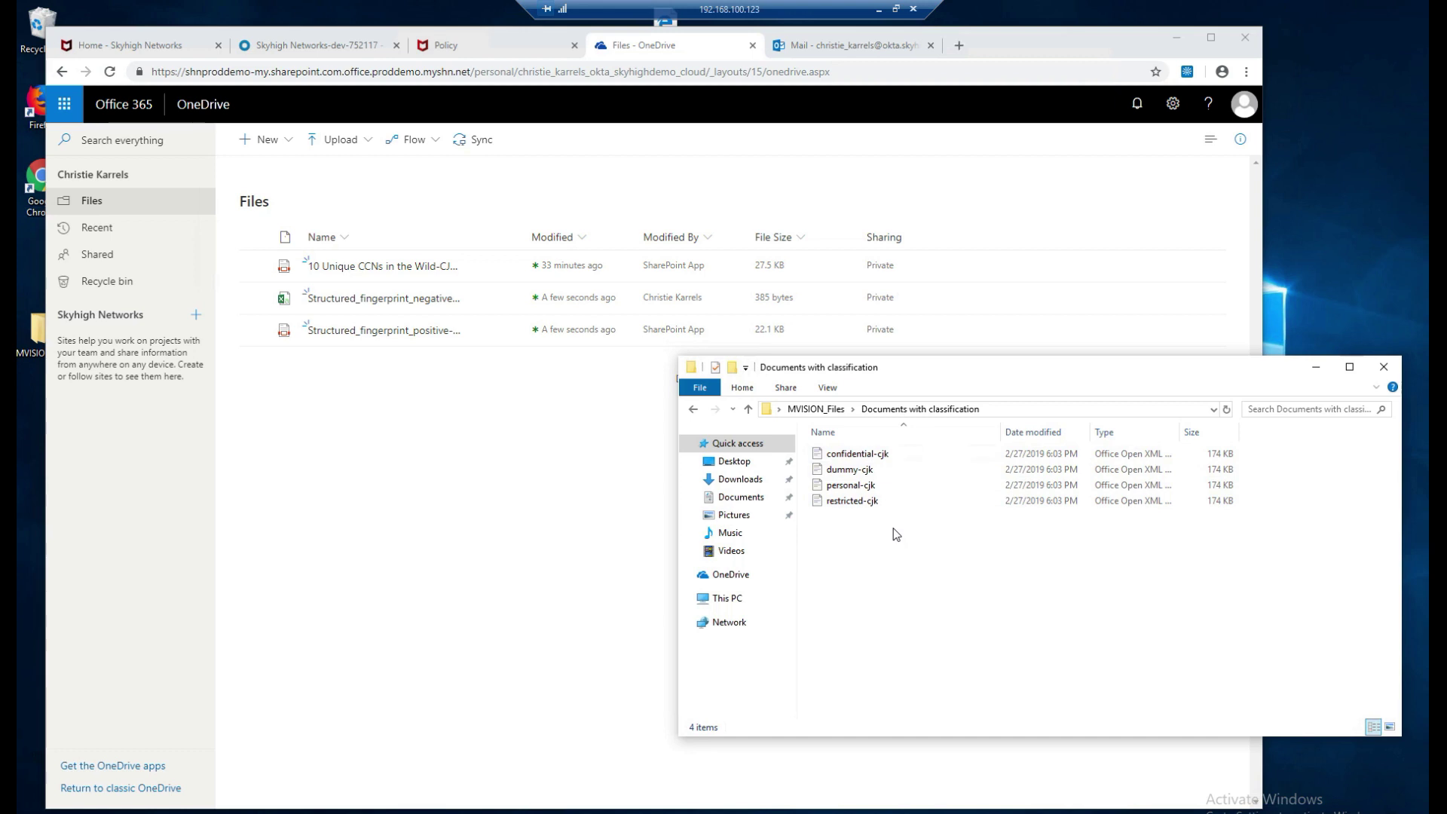
pyautogui.moveTo(895, 535); pyautogui.dragTo(839, 414)
pyautogui.moveTo(849, 478); pyautogui.dragTo(411, 471)
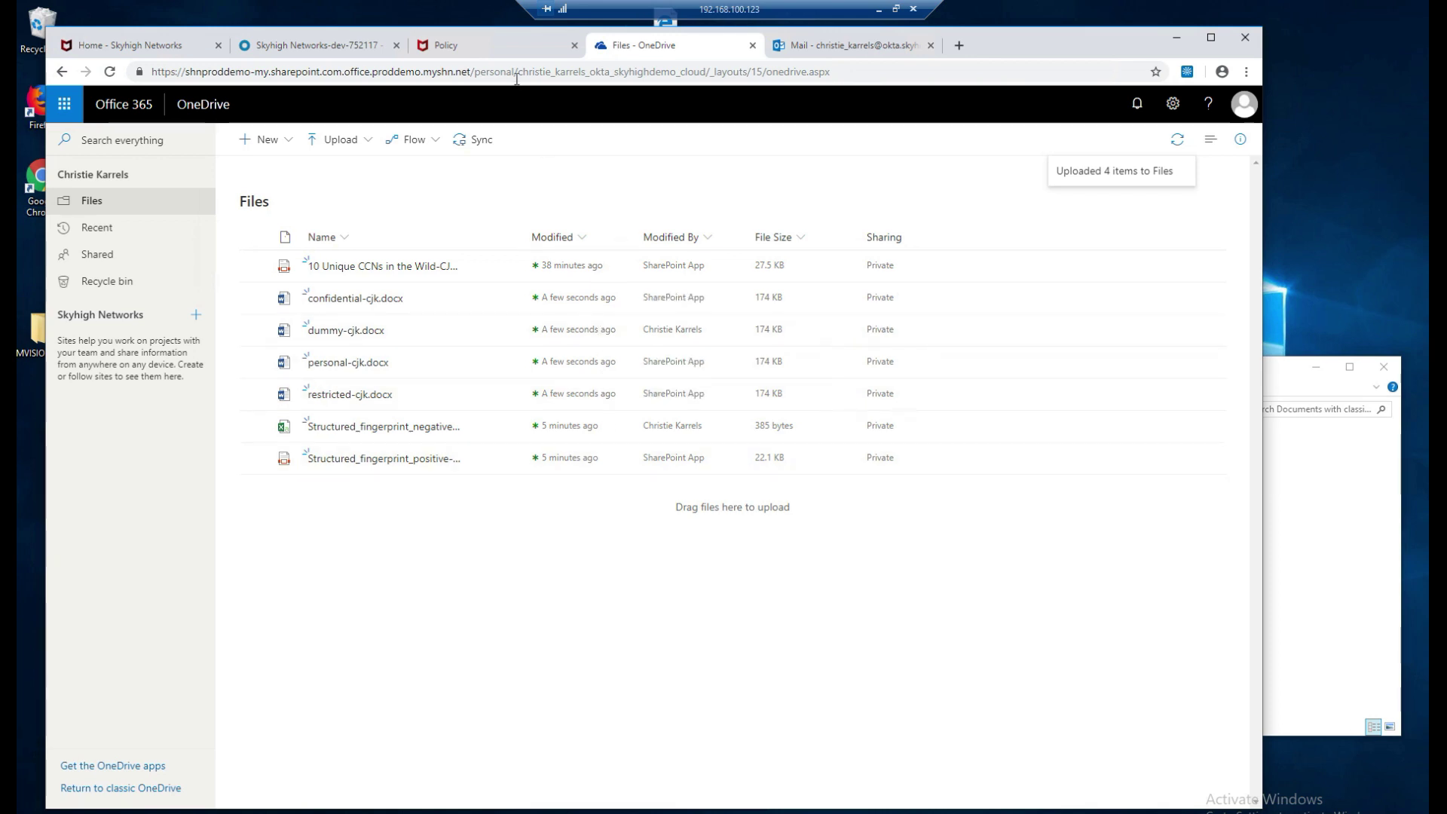
# Show the Policy Incidents Summary, now counting 166 high-severity OneDrive incidents across 6 policies.
pyautogui.click(505, 45)
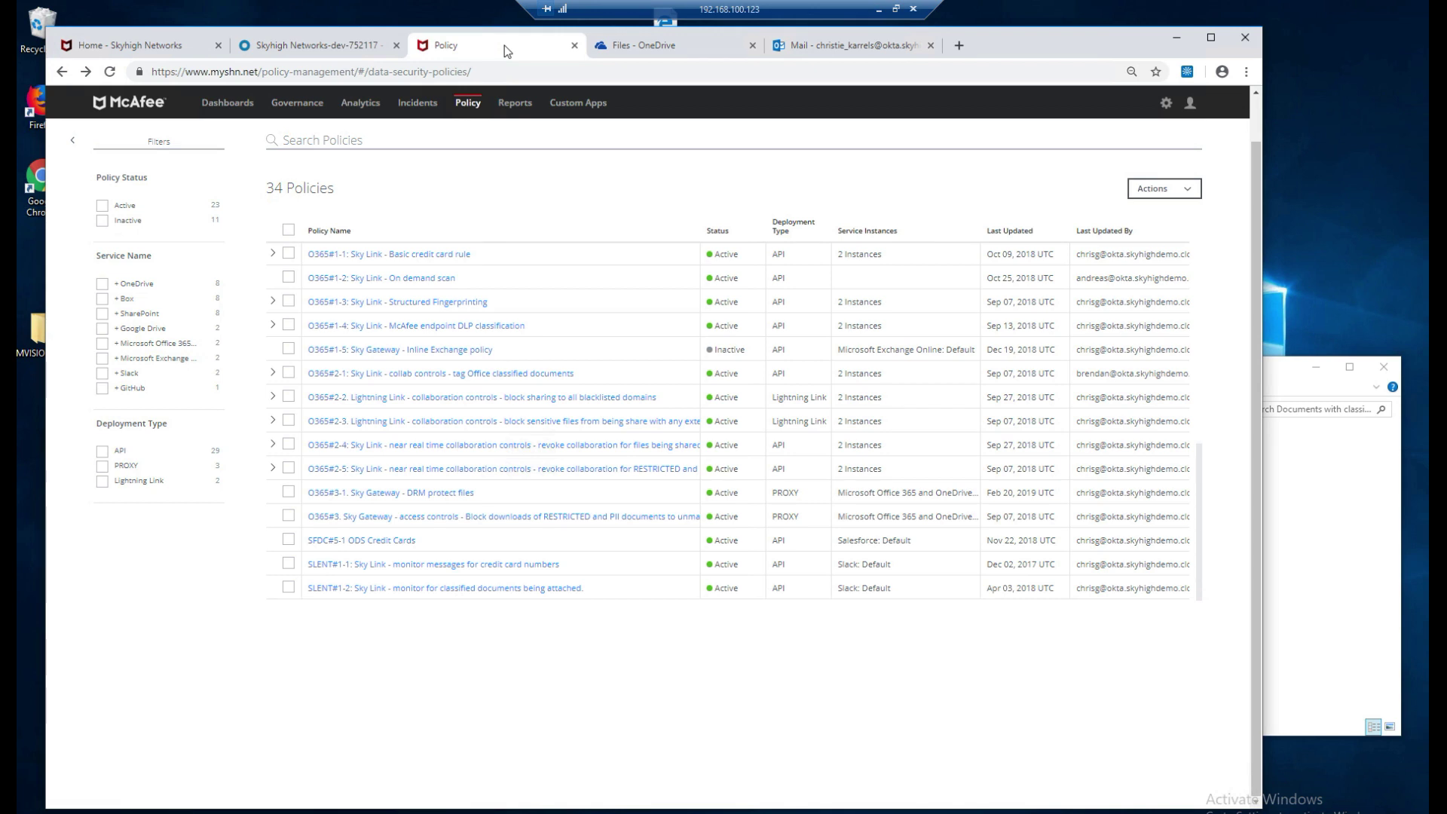
pyautogui.moveTo(422, 109)
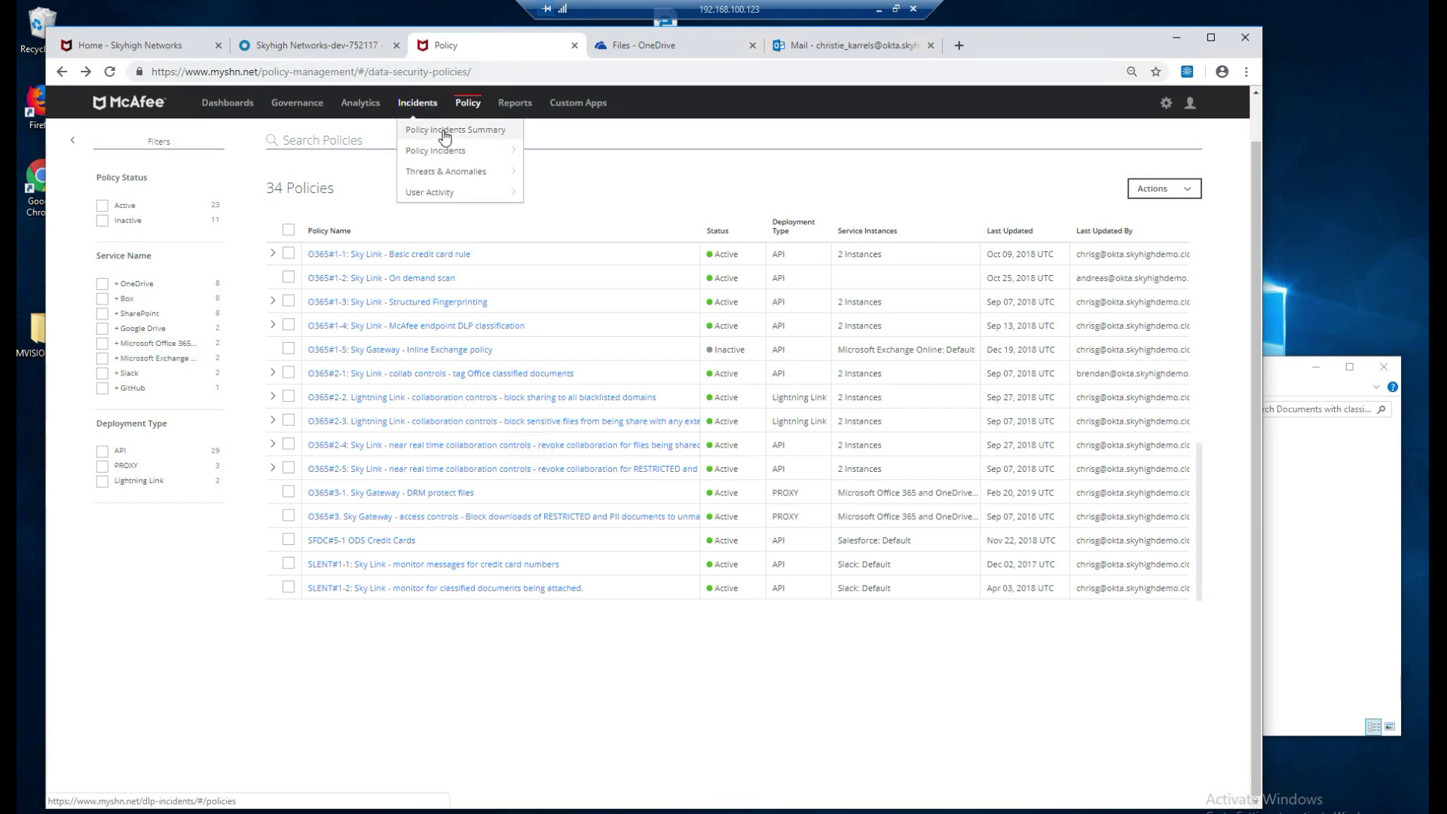
pyautogui.click(441, 130)
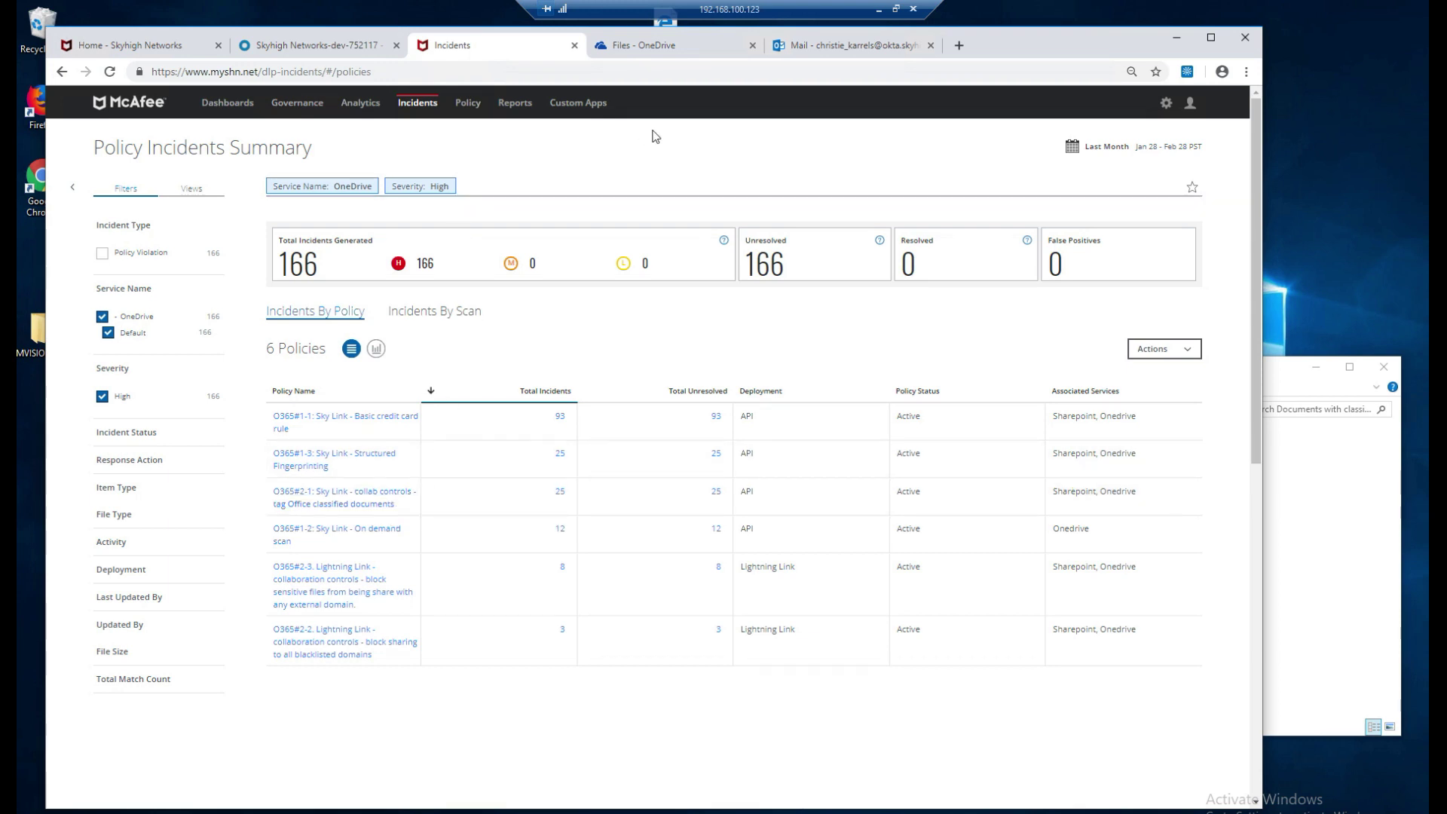
# Send a OneDrive sharing link for restricted-cjk.docx to an external Gmail address.
pyautogui.click(655, 45)
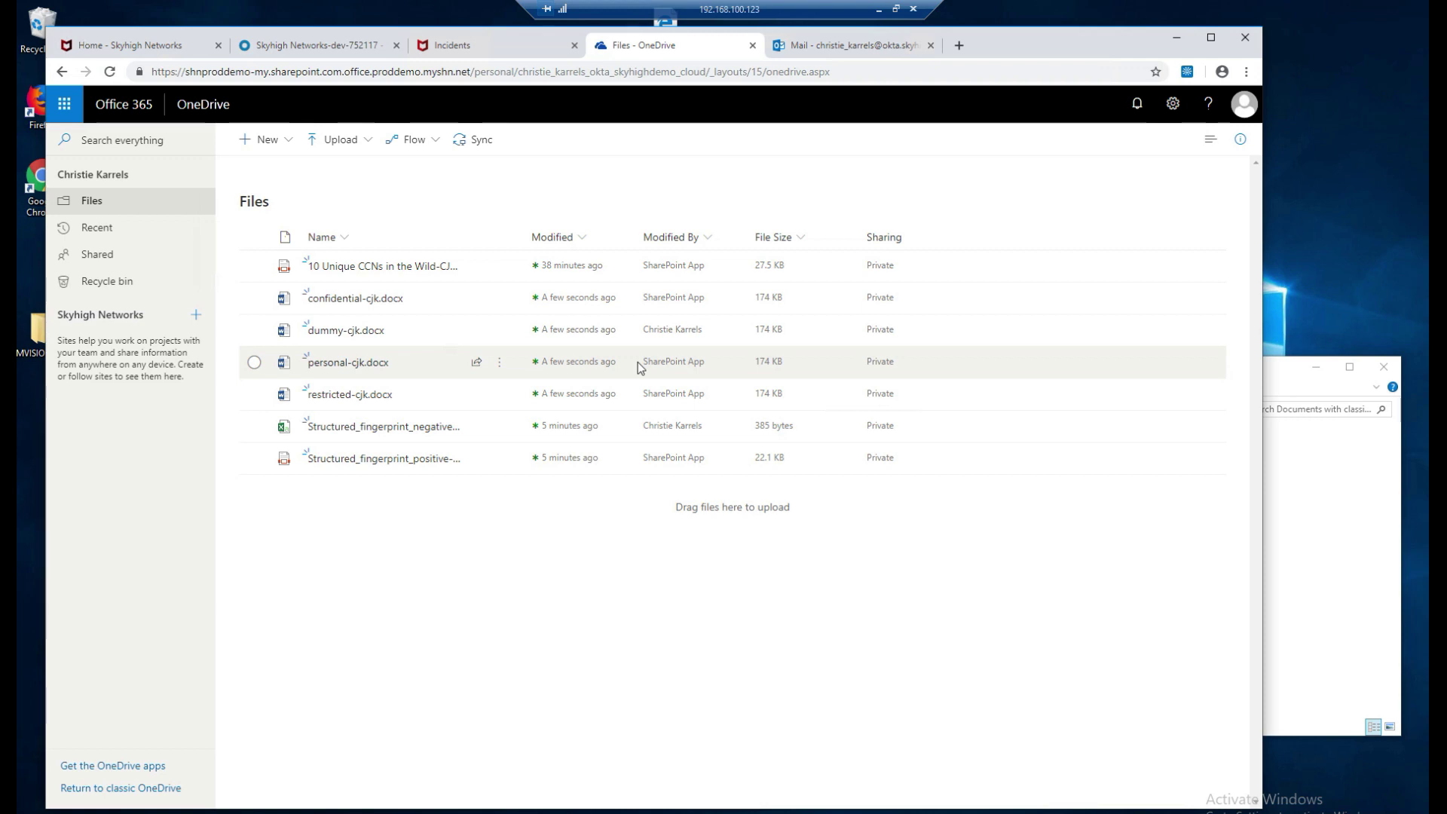
pyautogui.moveTo(449, 365)
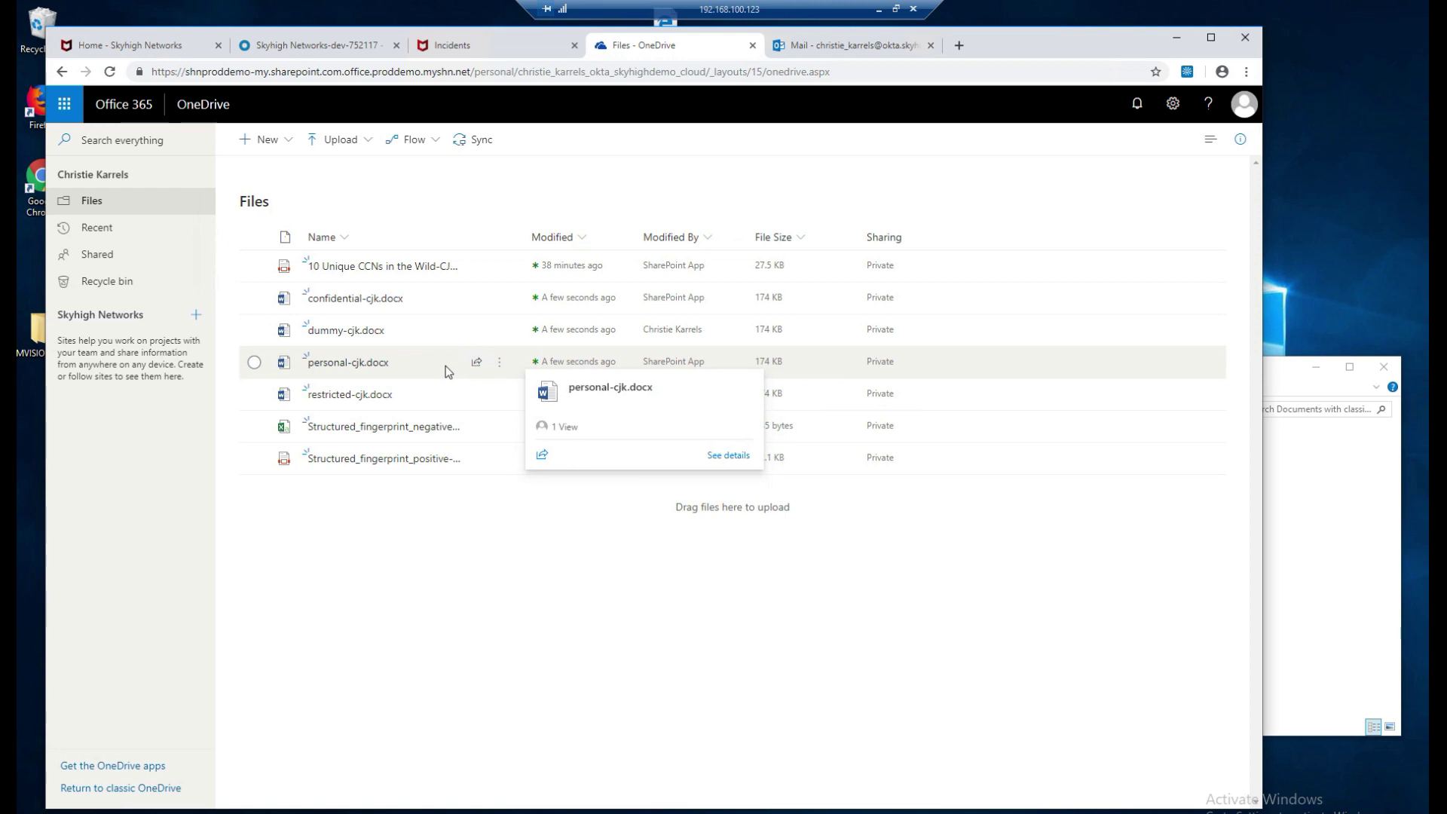
pyautogui.click(254, 396)
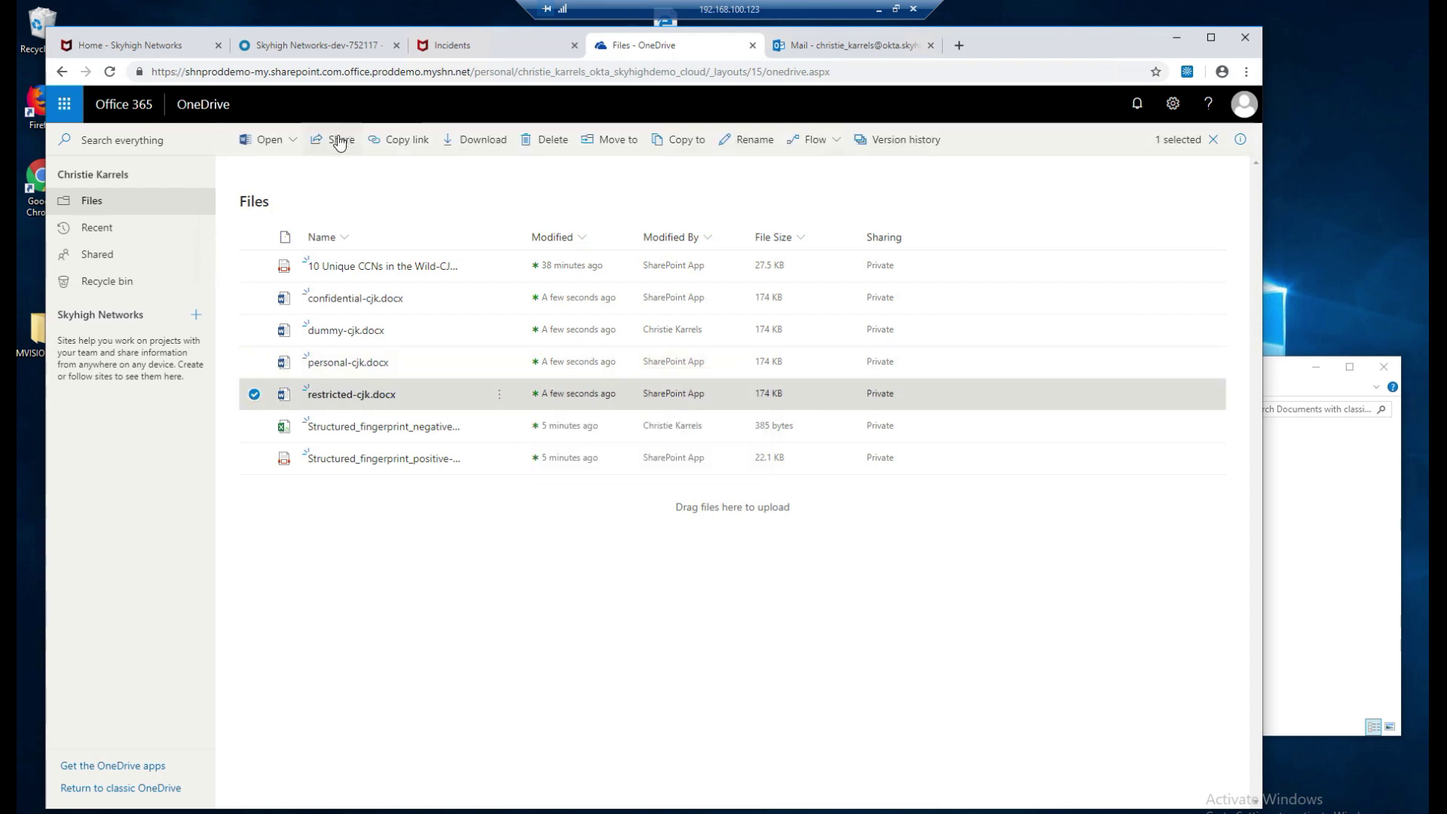
pyautogui.click(337, 140)
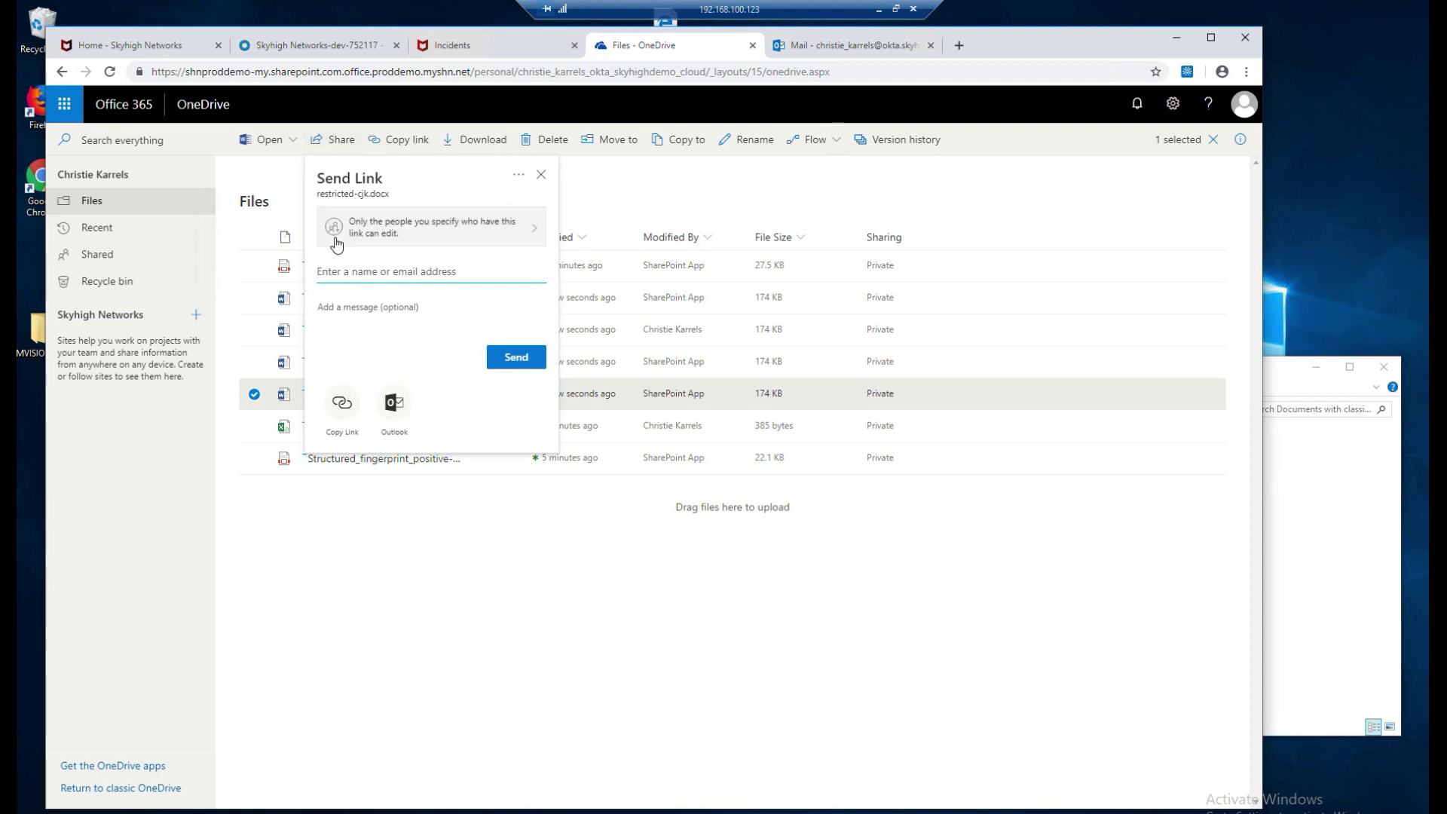
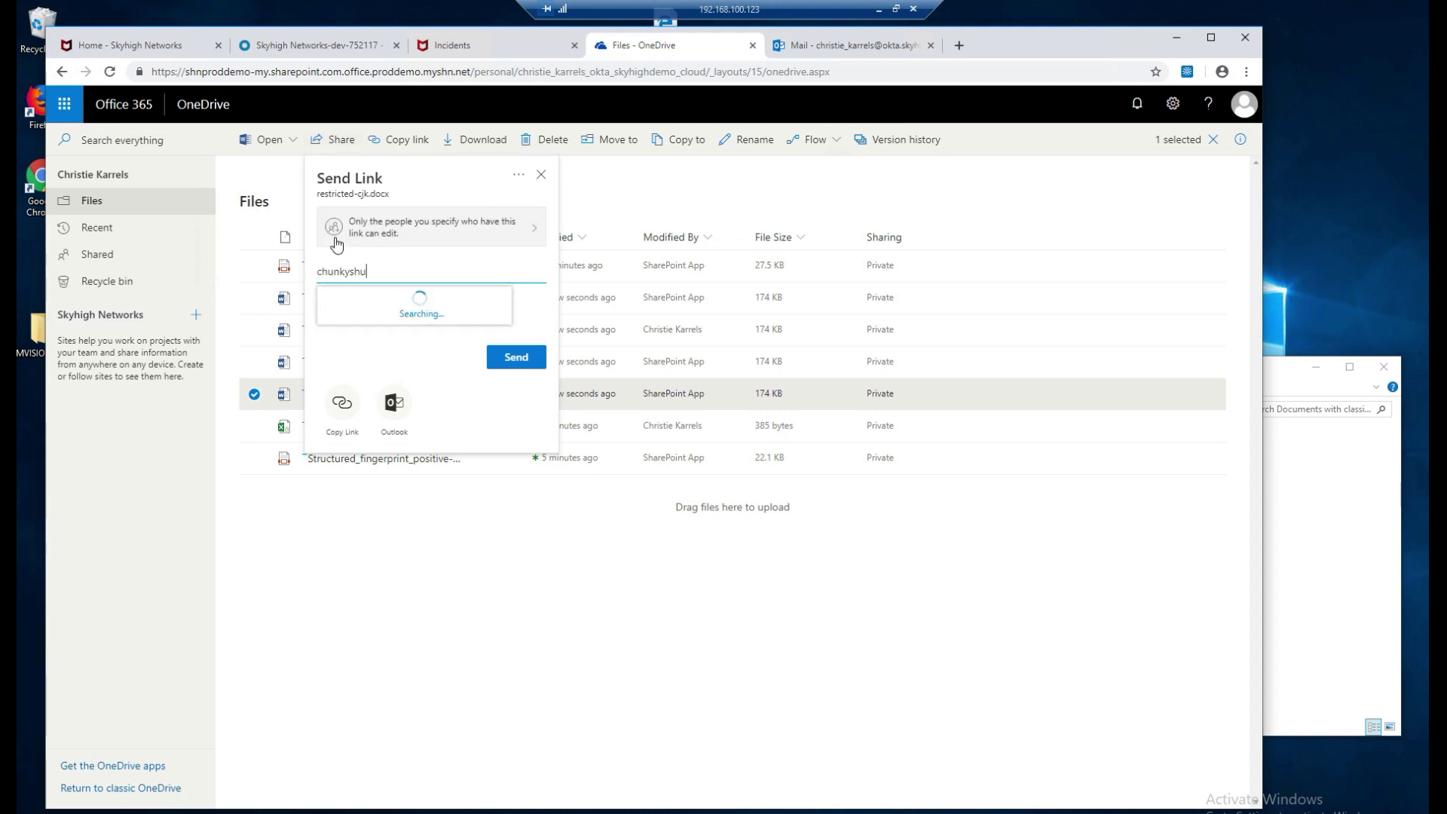
pyautogui.click(387, 305)
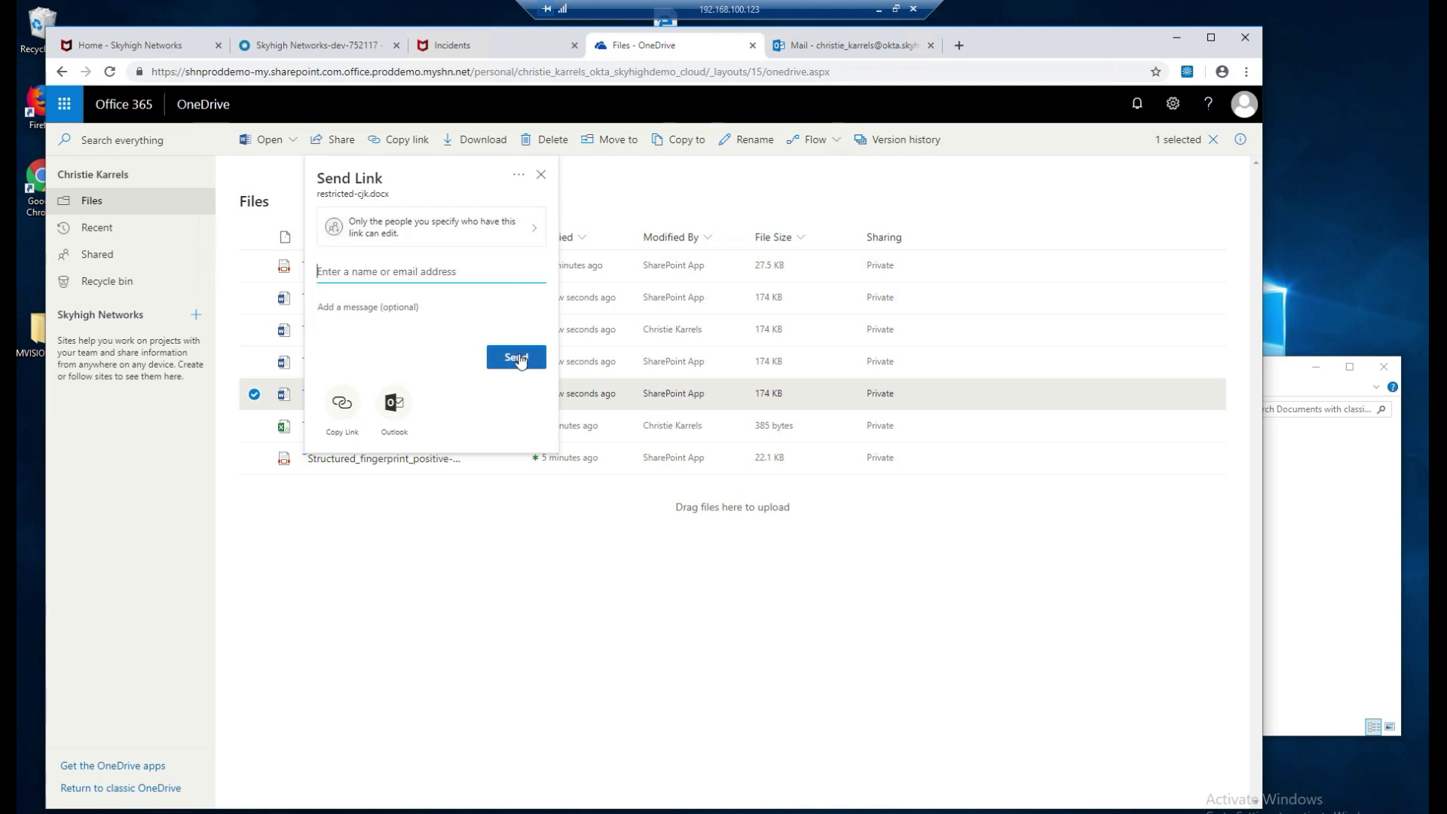
pyautogui.click(508, 419)
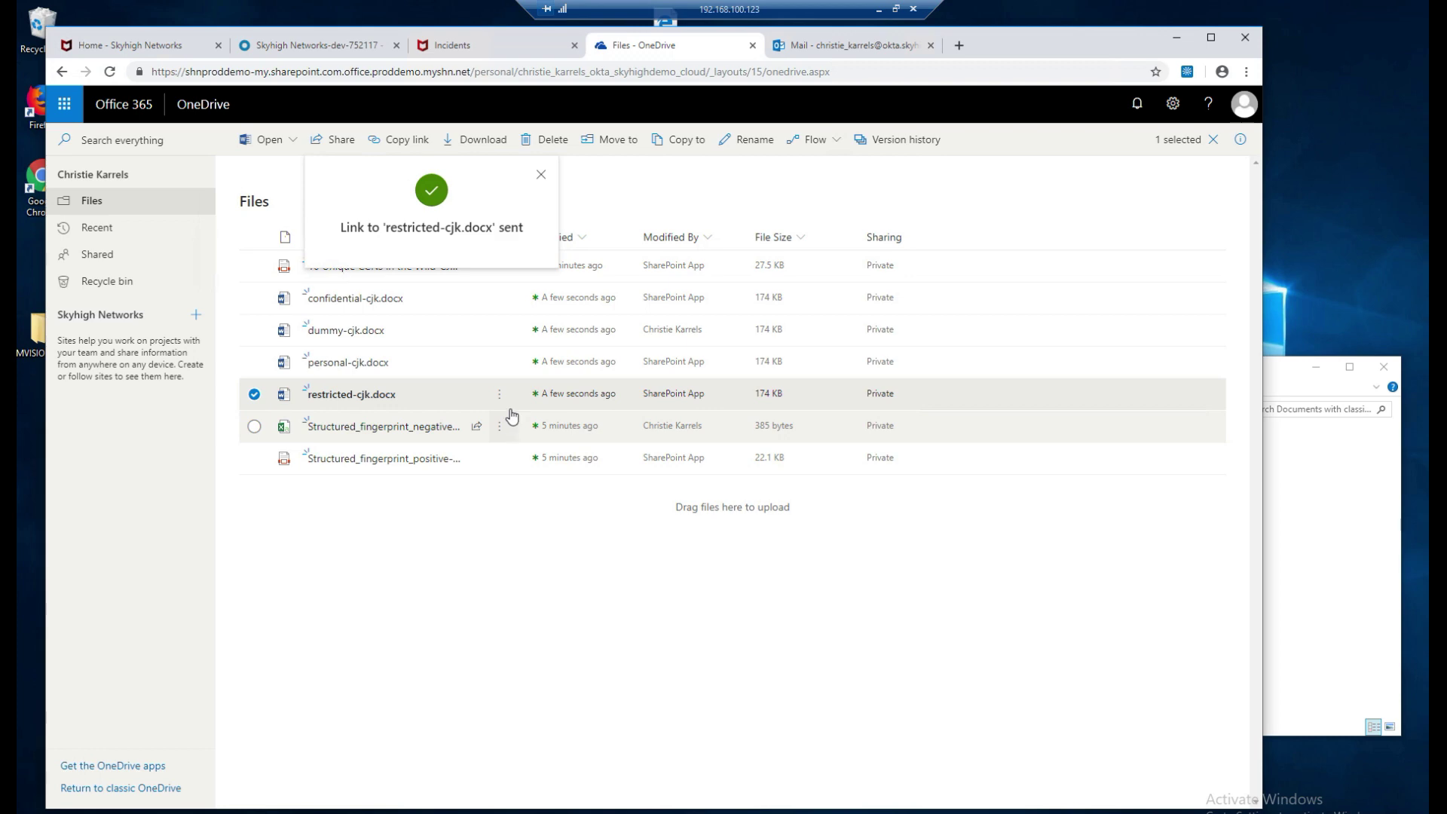
pyautogui.click(878, 10)
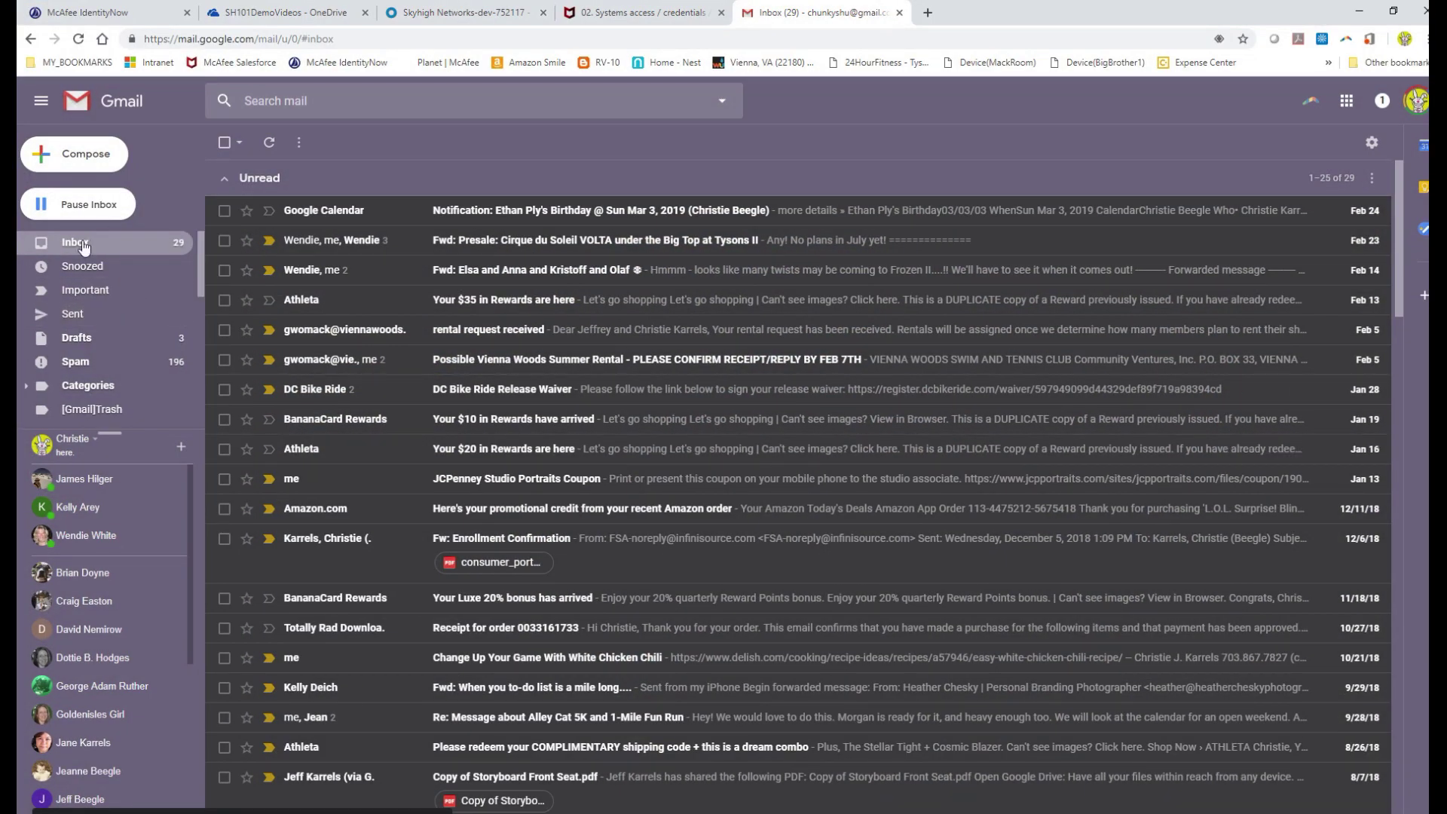
# Open the restricted-cjk share email in Gmail and follow its link, verifying with the recipient's address.
pyautogui.click(84, 247)
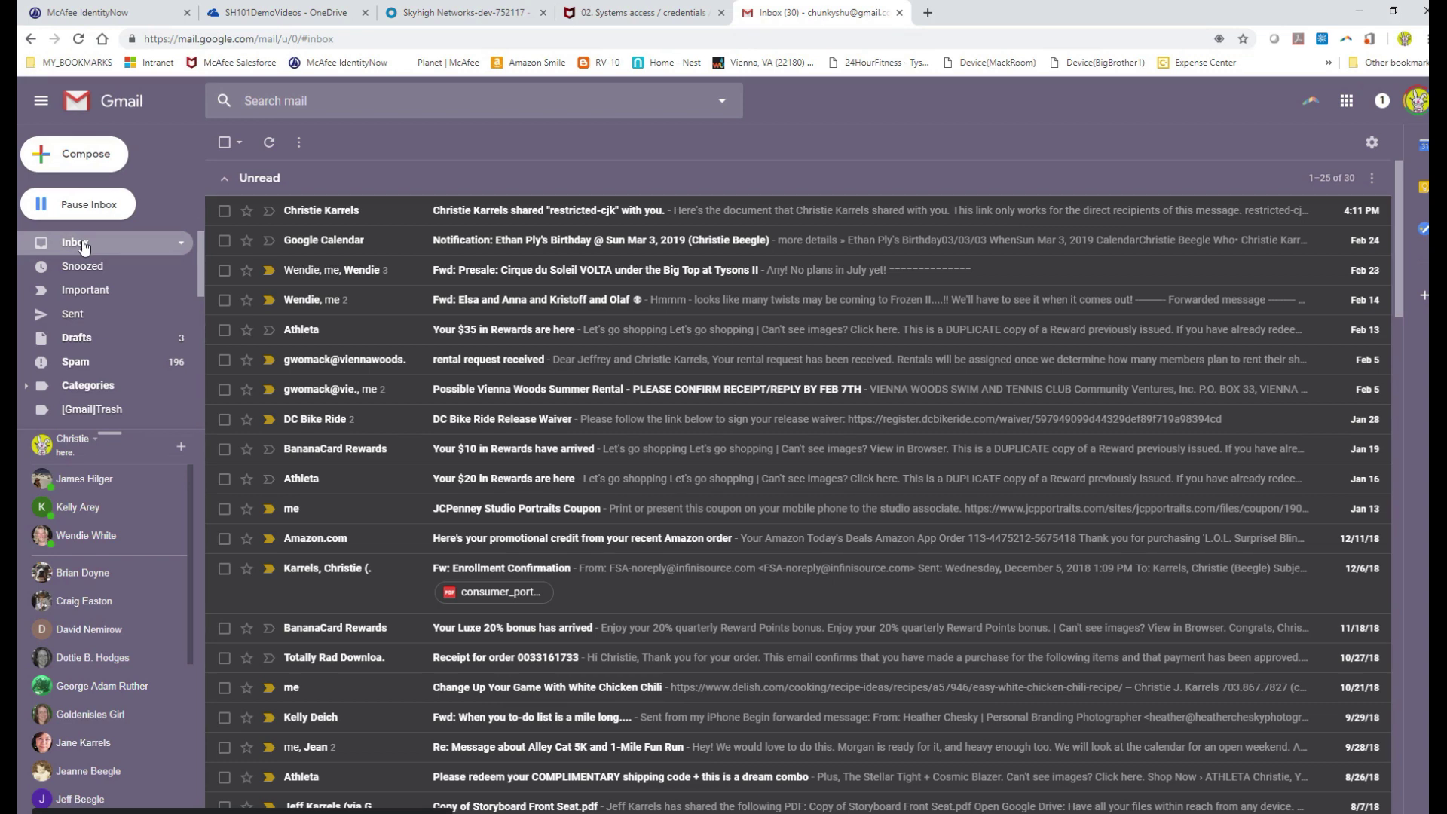
pyautogui.click(525, 219)
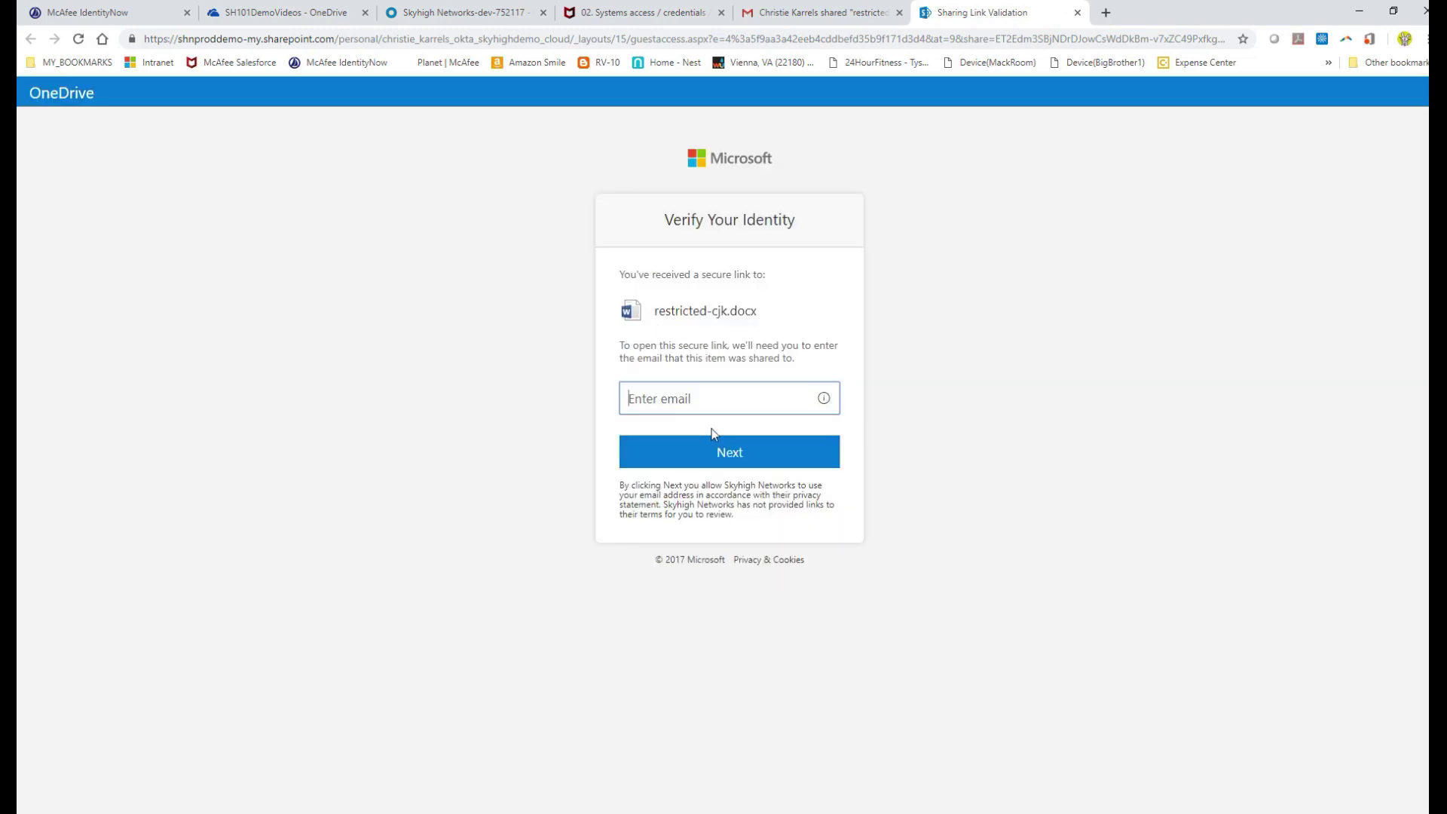
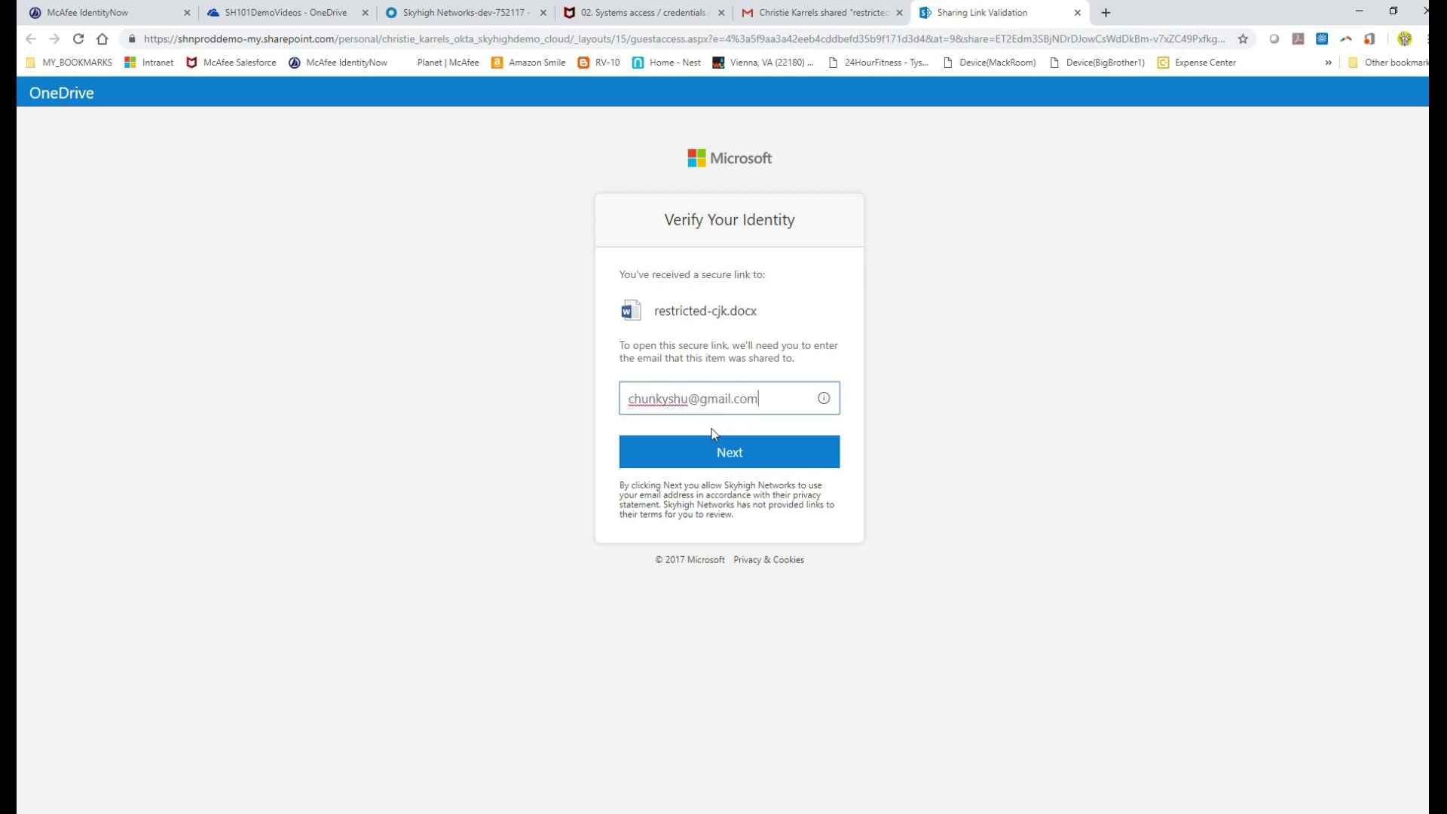
pyautogui.click(725, 453)
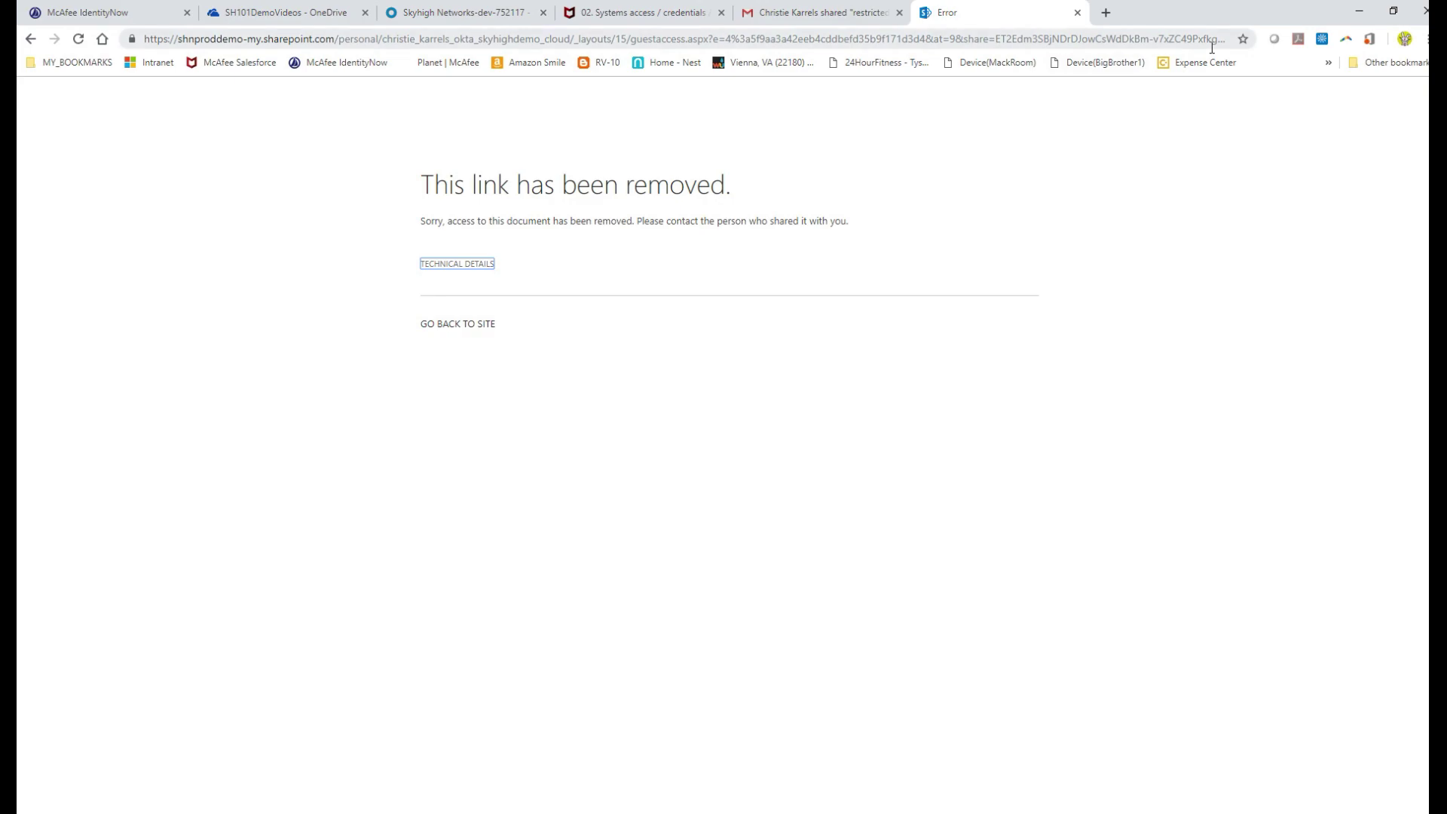
# Reload the Policy Incidents Summary and open the O365#2-3 Lightning Link block-sensitive-files policy.
pyautogui.click(1359, 11)
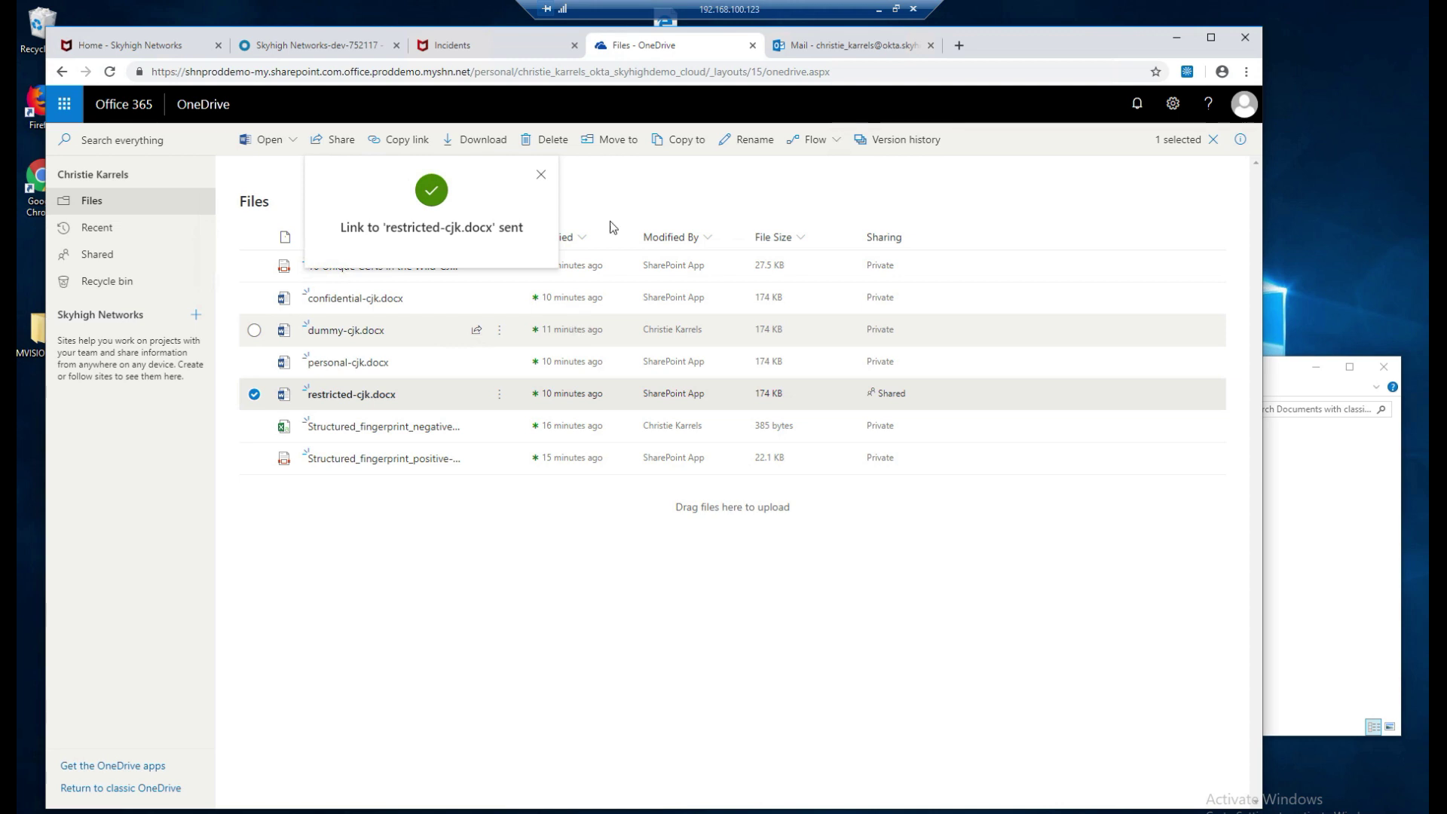
pyautogui.click(508, 56)
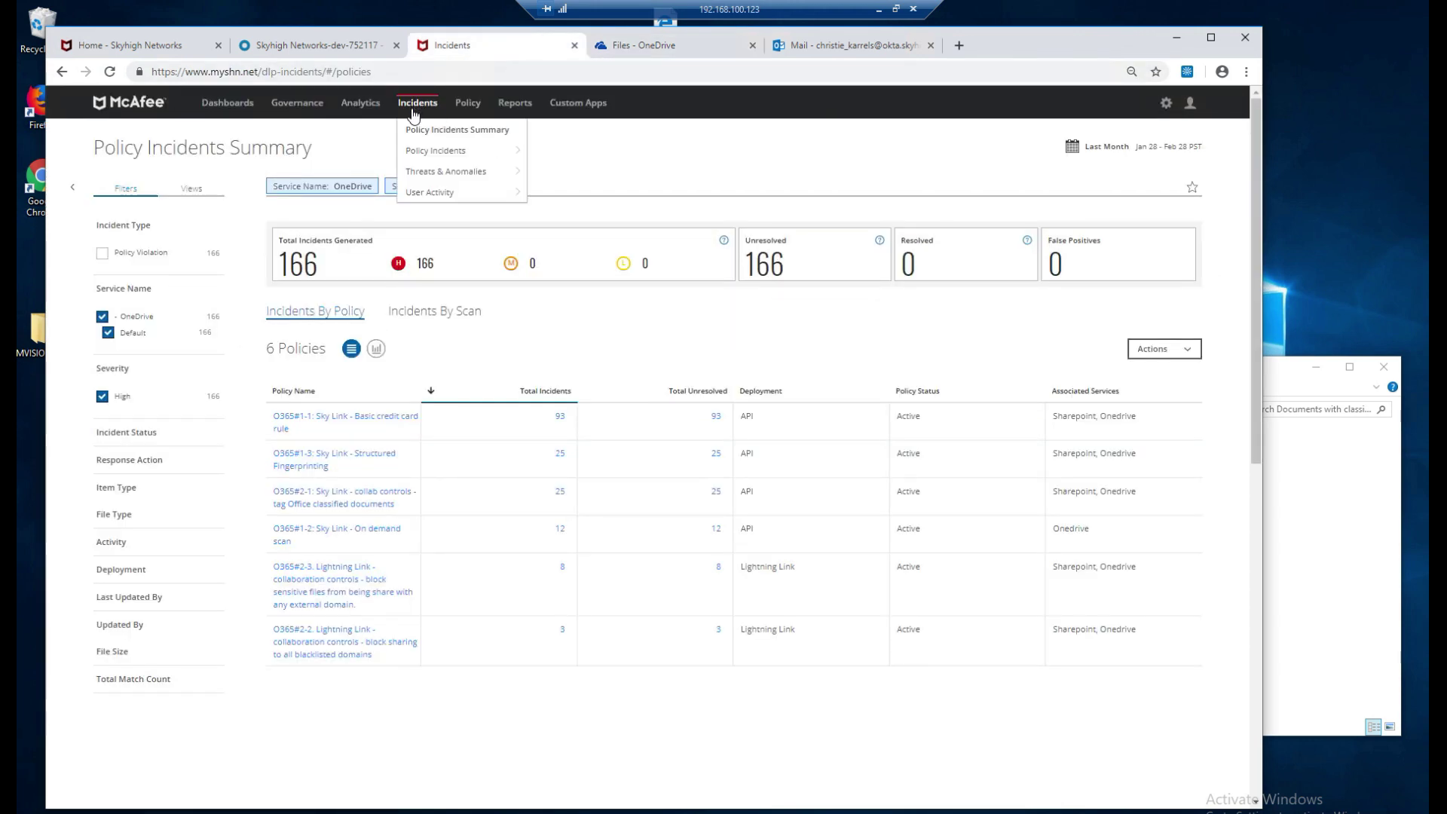
pyautogui.click(426, 138)
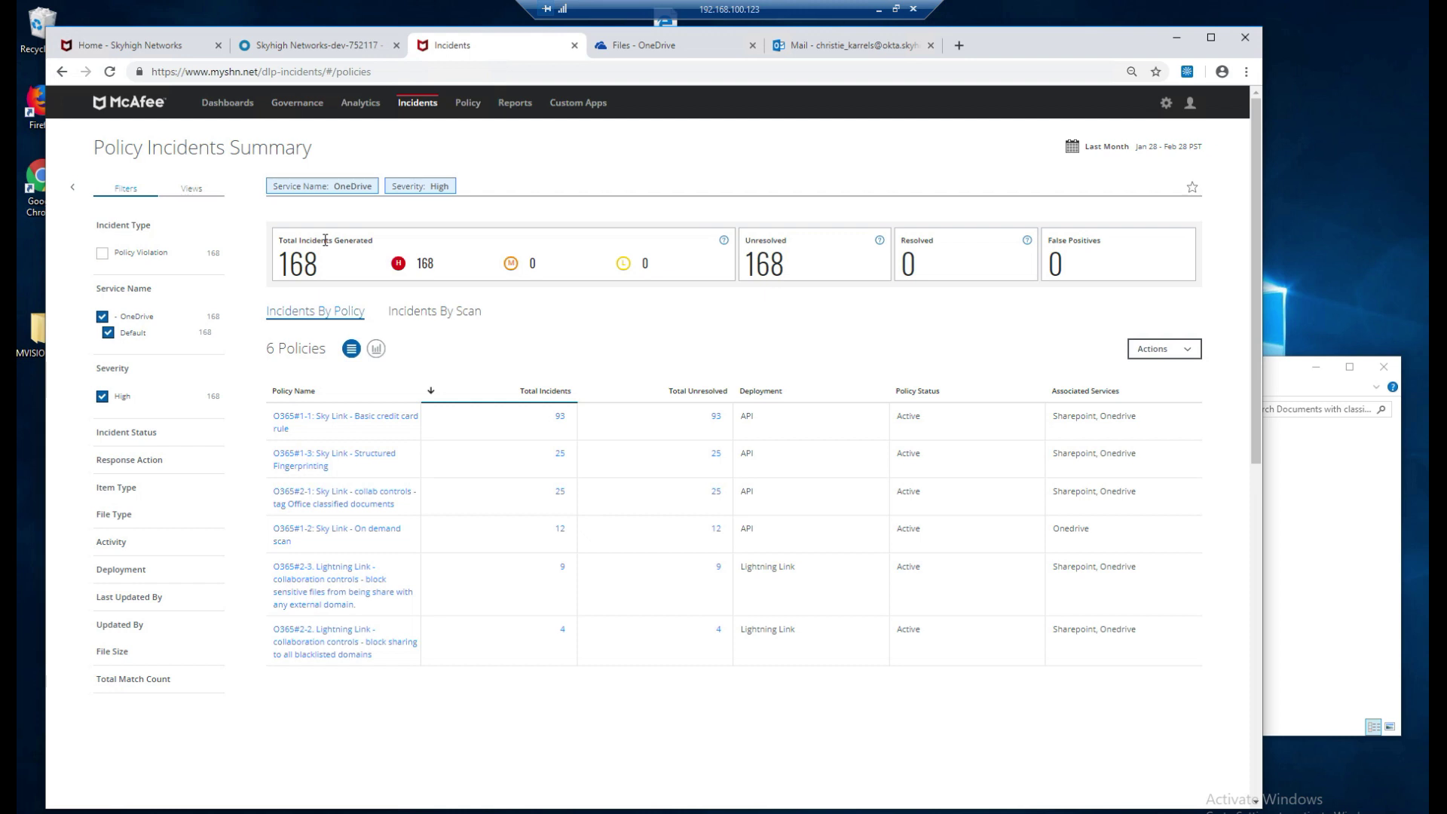
pyautogui.click(332, 591)
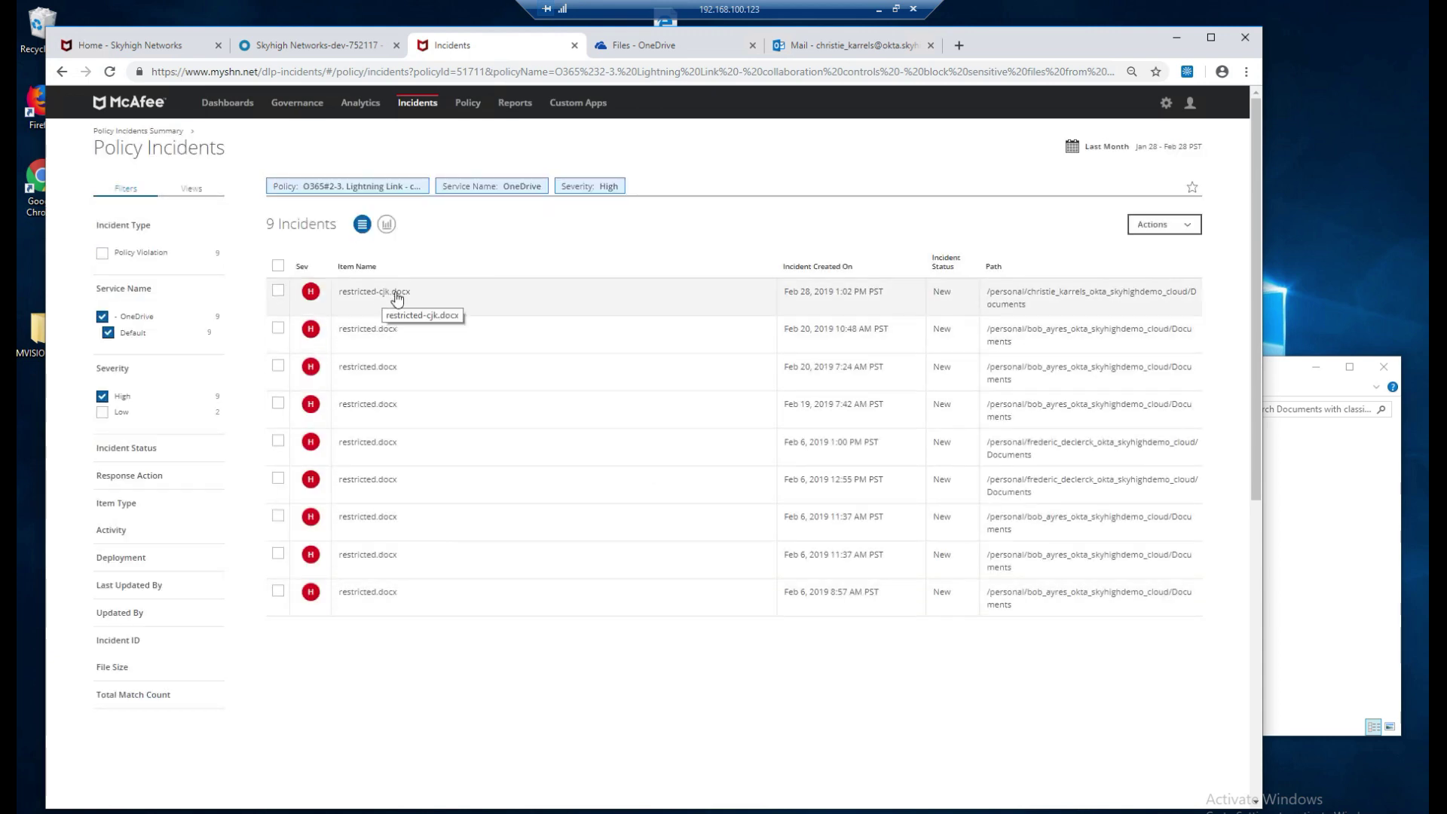
# Review the new restricted-cjk.docx incident among the Lightning Link policy's nine incidents.
pyautogui.click(379, 299)
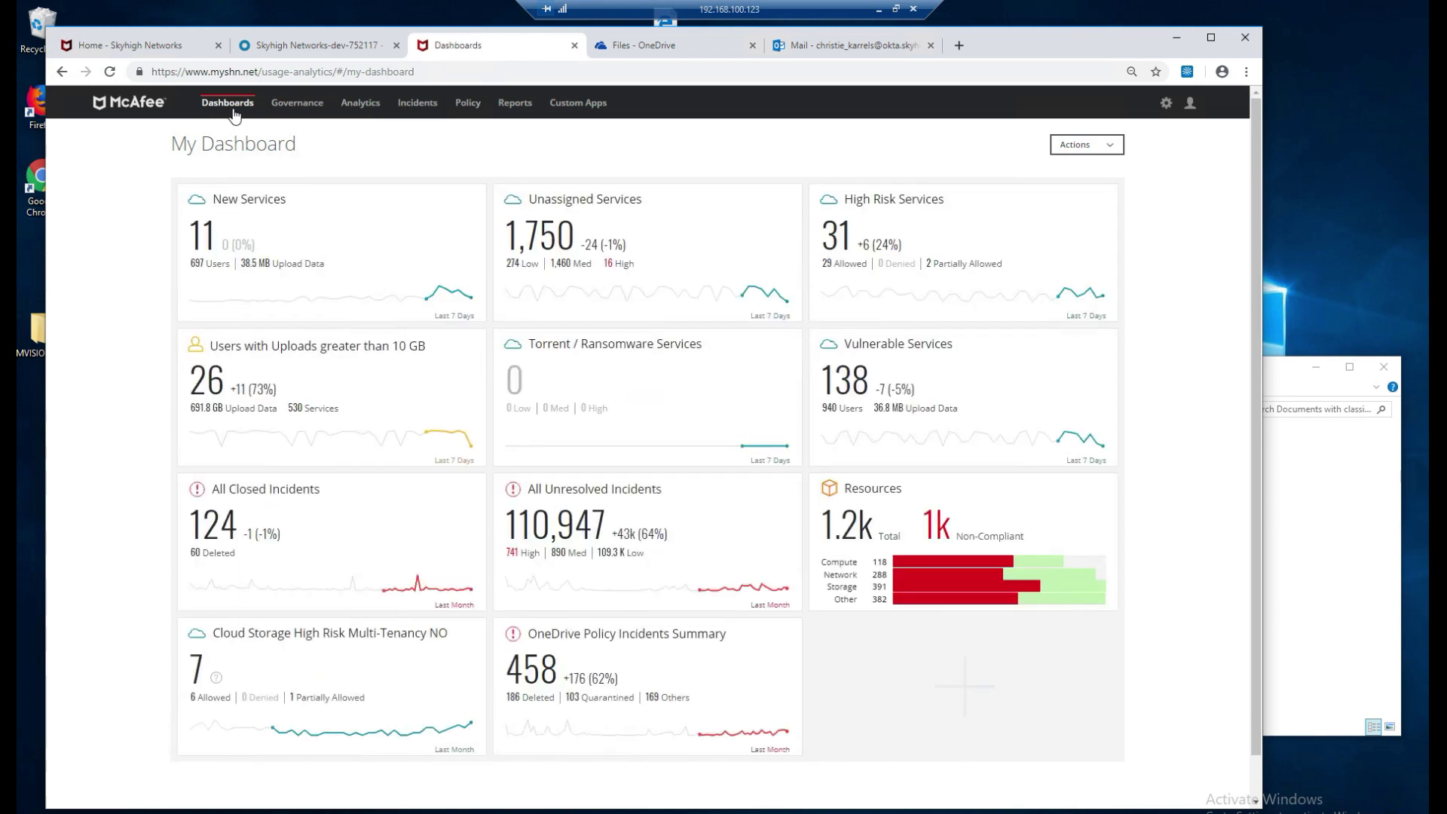
pyautogui.moveTo(235, 114)
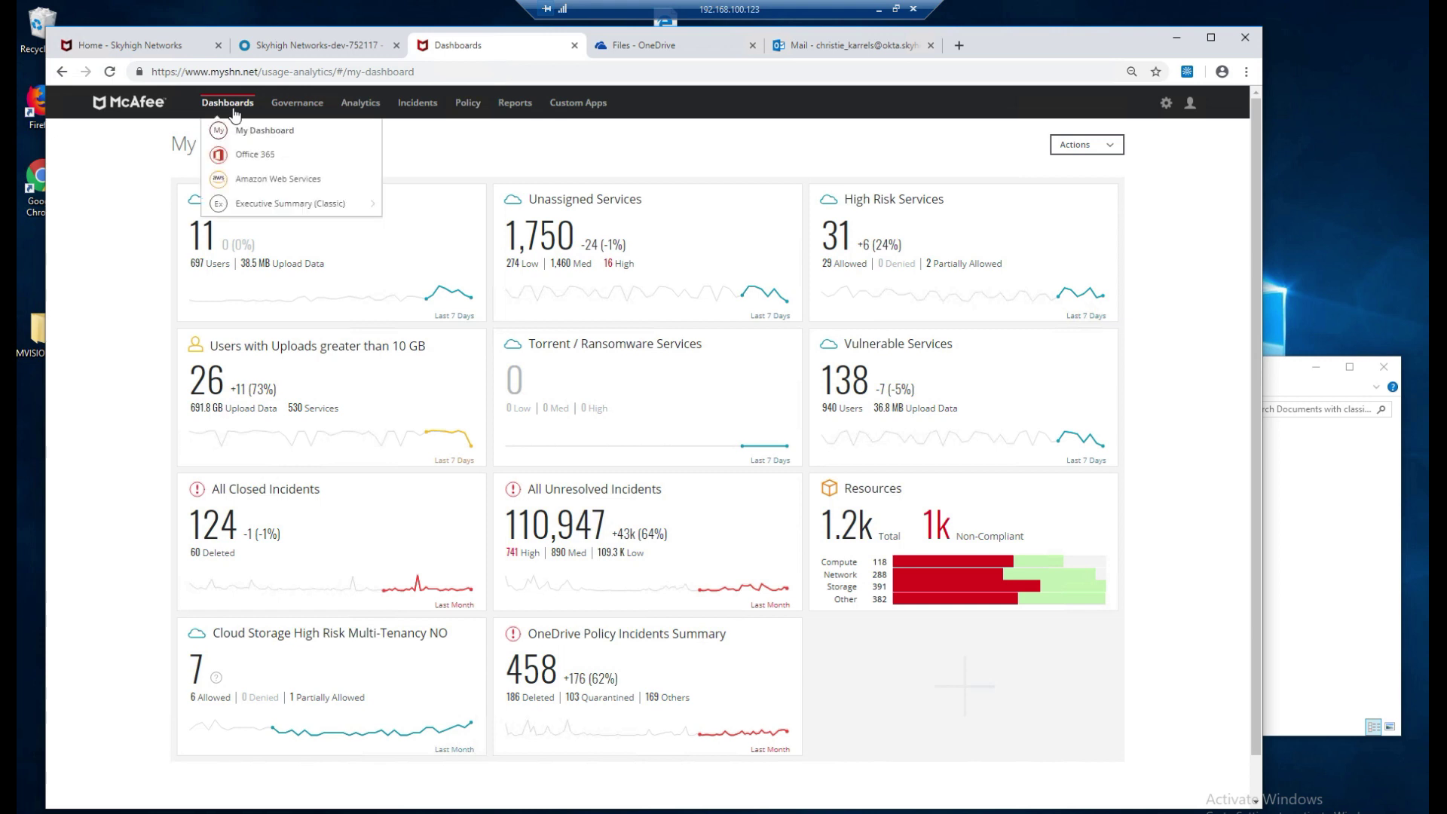